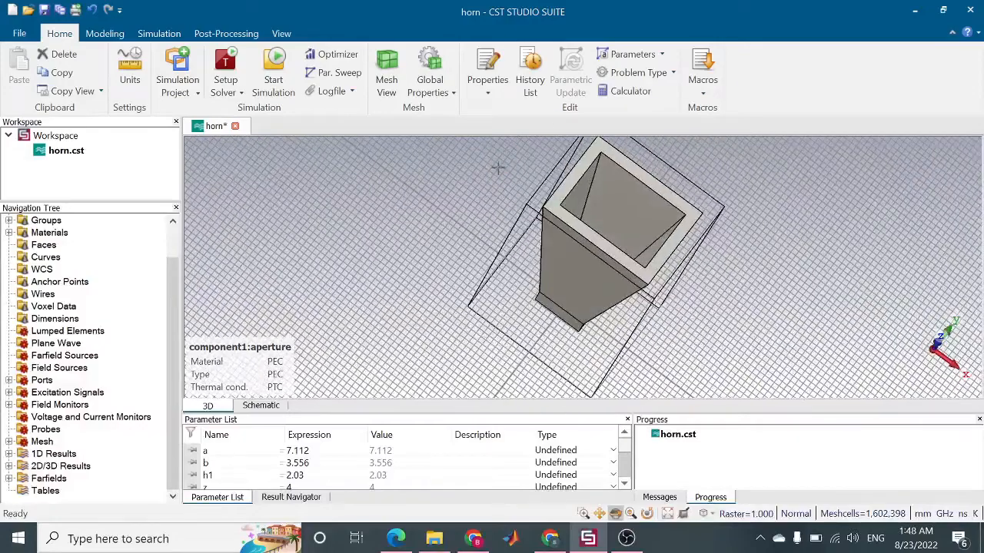
Switch to Chrome, search for "WR-28 horn antenna pasternack dimension file", and view the flange drawing in the first PE9850-20 datasheet result.
{"action": "left_click", "coordinate": [474, 538]}
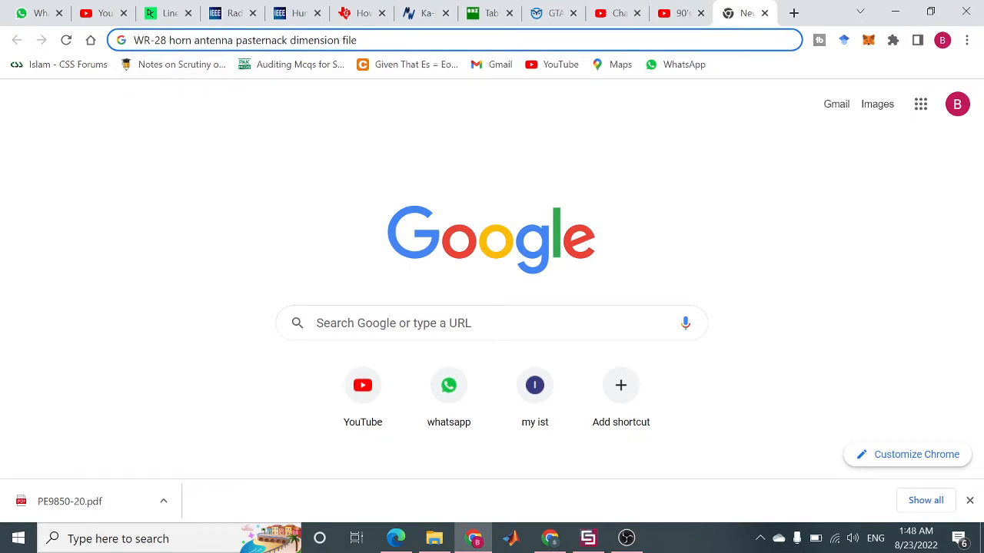
{"action": "key", "text": "Return"}
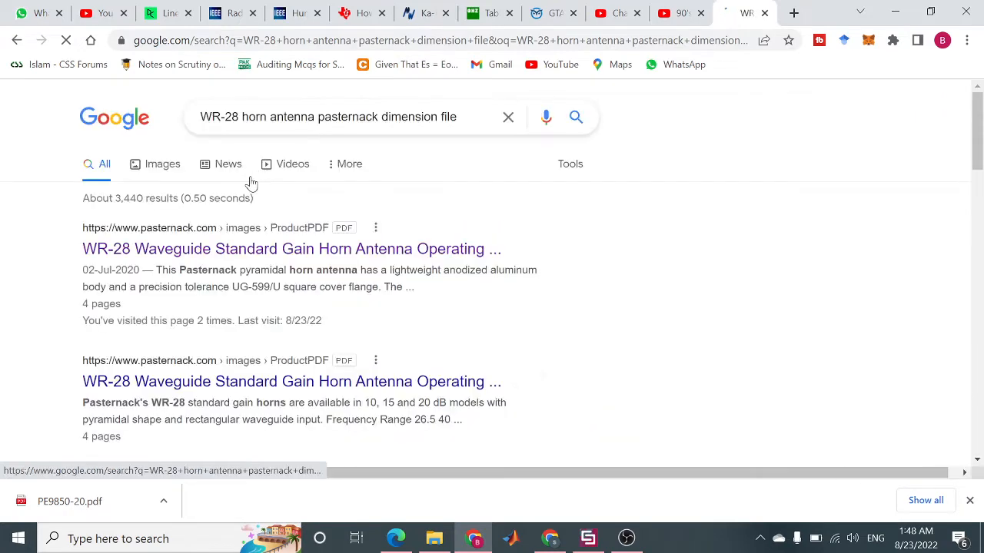
{"action": "left_click", "coordinate": [213, 246]}
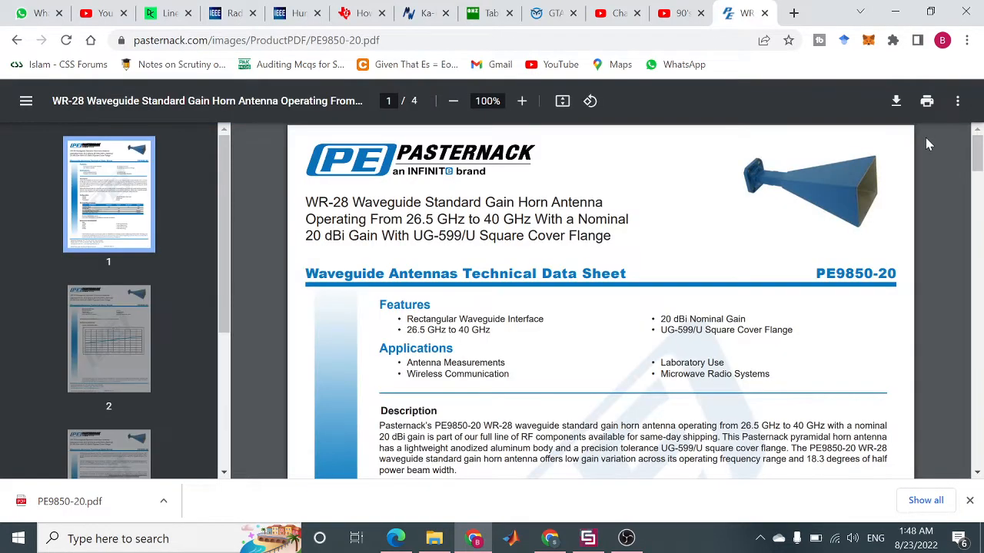
{"action": "left_click_drag", "start_coordinate": [977, 154], "coordinate": [978, 454]}
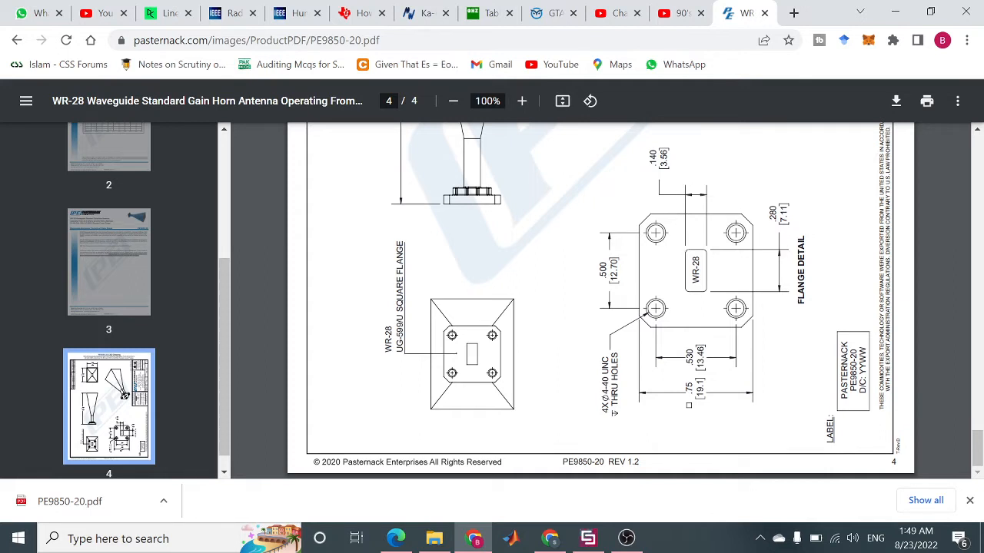
{"action": "left_click", "coordinate": [896, 11]}
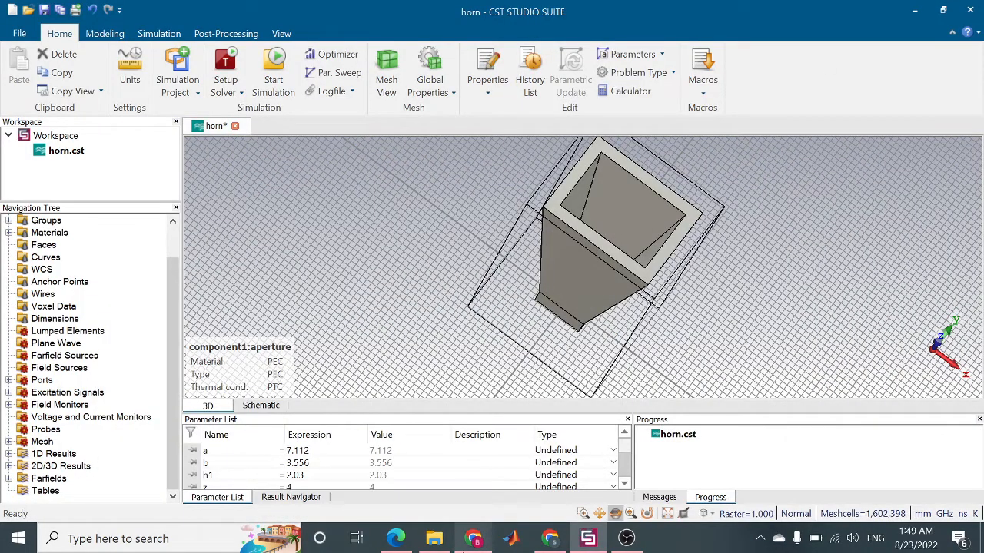
Open the Pozar_Microwave Engineering(2012) Course Book PDF from Downloads, inside 5th Semester > 5th Semester > Microwave Engineering > Books, using File Explorer.
{"action": "mouse_move", "coordinate": [473, 538]}
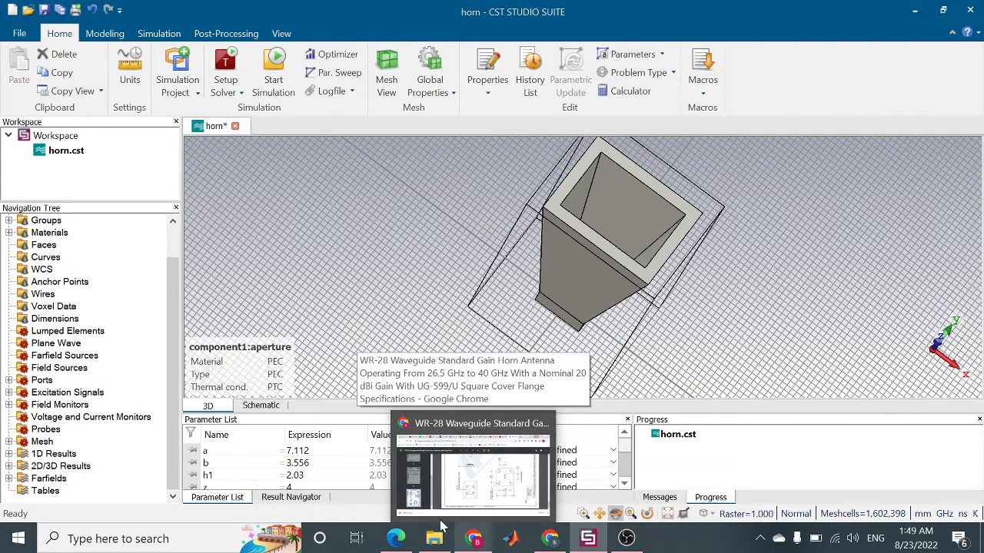
{"action": "mouse_move", "coordinate": [436, 542]}
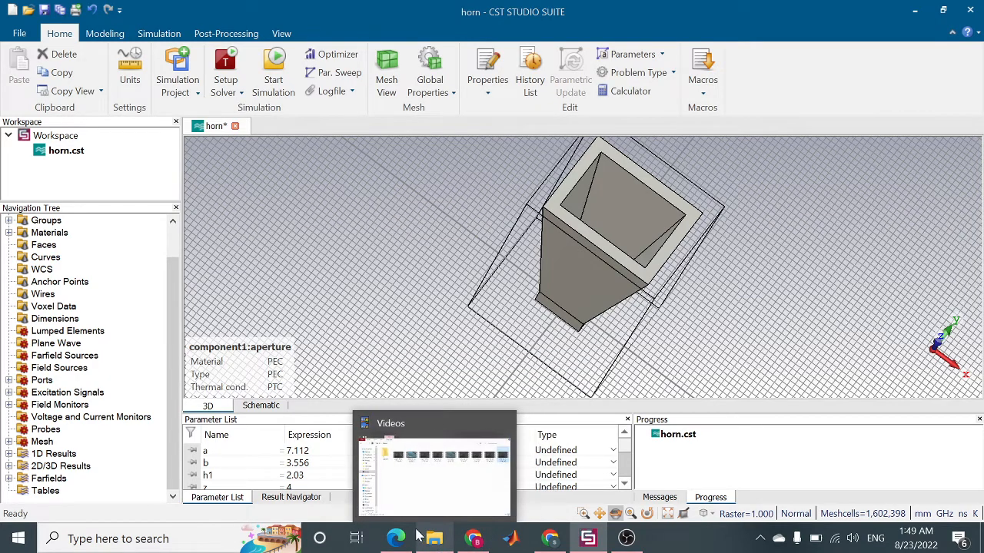
{"action": "left_click", "coordinate": [415, 541]}
{"action": "left_click", "coordinate": [430, 540]}
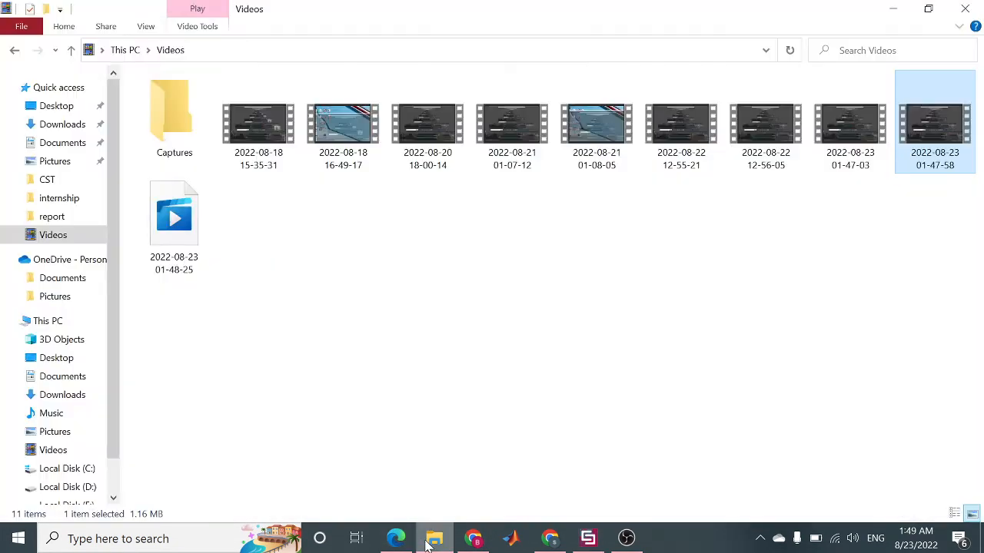
{"action": "left_click", "coordinate": [75, 125]}
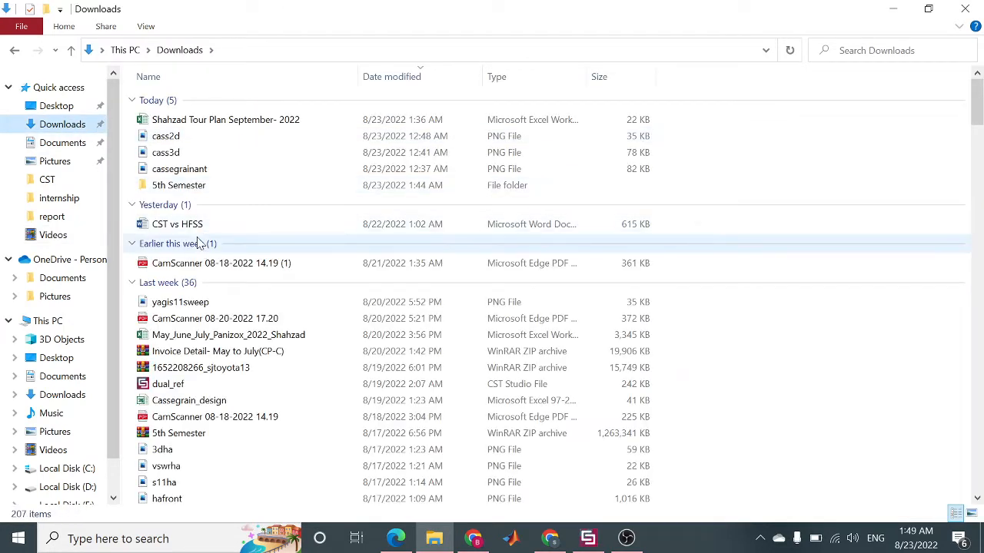
{"action": "double_click", "coordinate": [193, 186]}
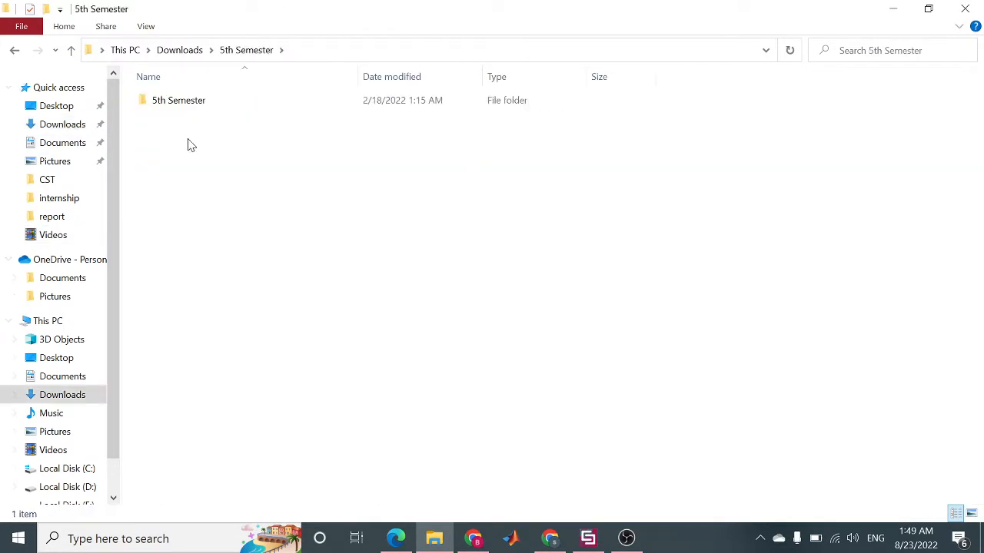
{"action": "double_click", "coordinate": [194, 100]}
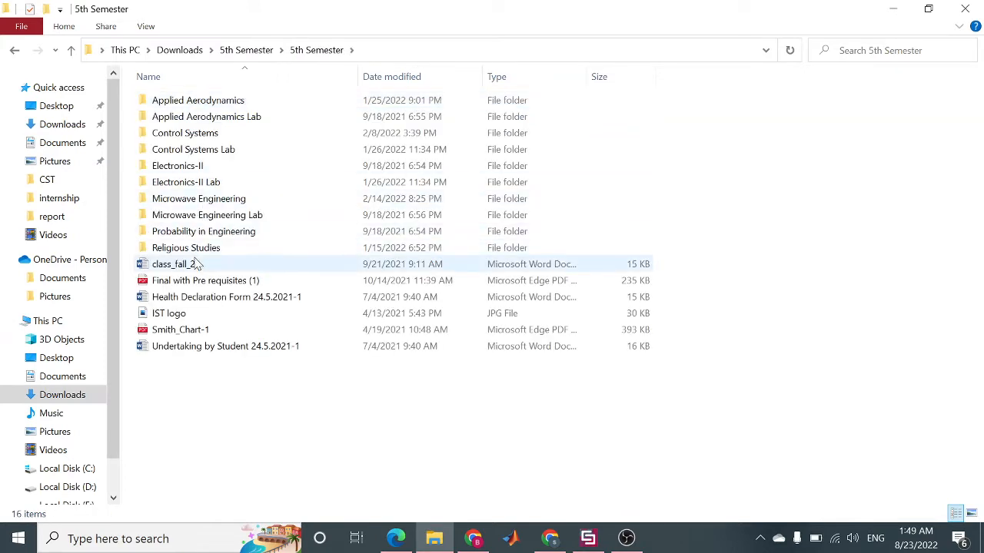
{"action": "double_click", "coordinate": [219, 202]}
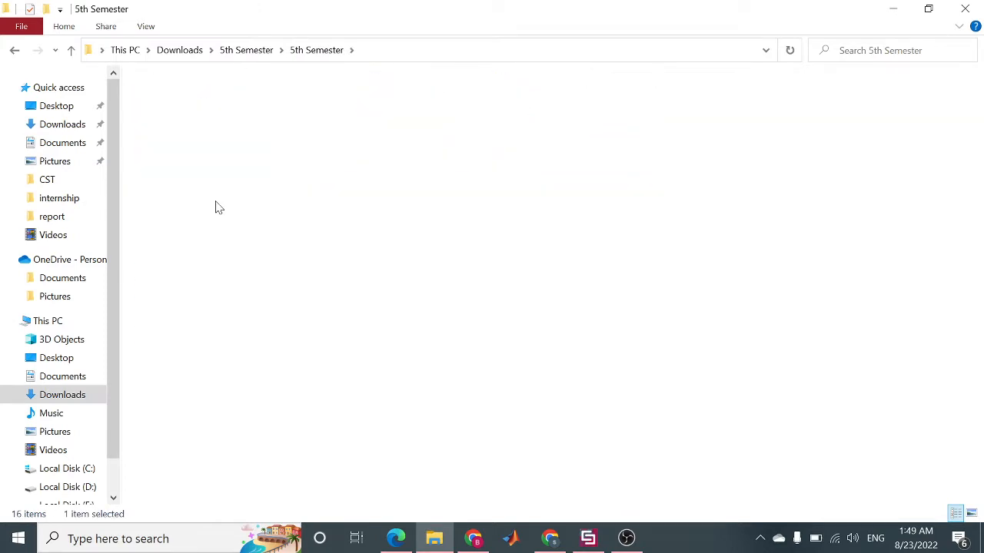
{"action": "double_click", "coordinate": [193, 121]}
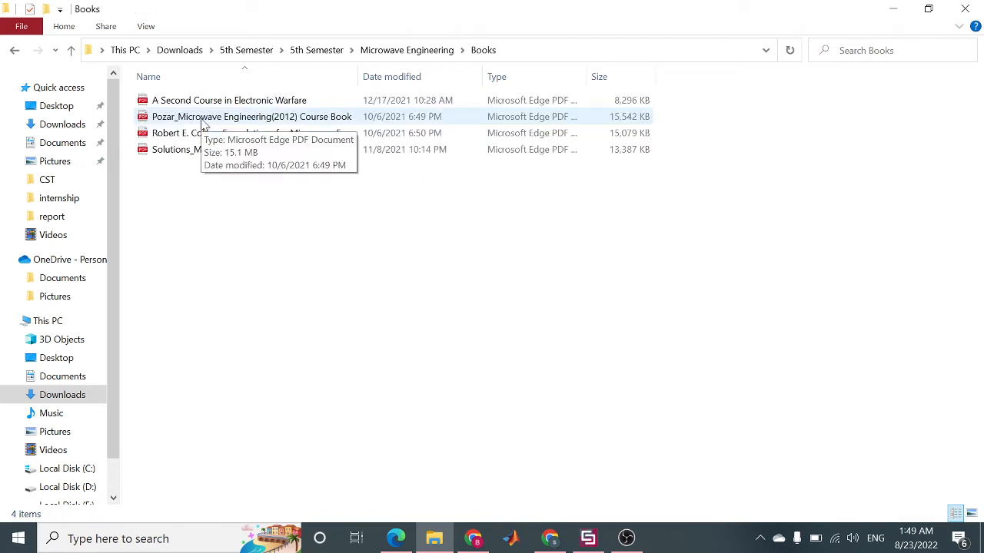
{"action": "left_click", "coordinate": [204, 121]}
{"action": "double_click", "coordinate": [204, 121]}
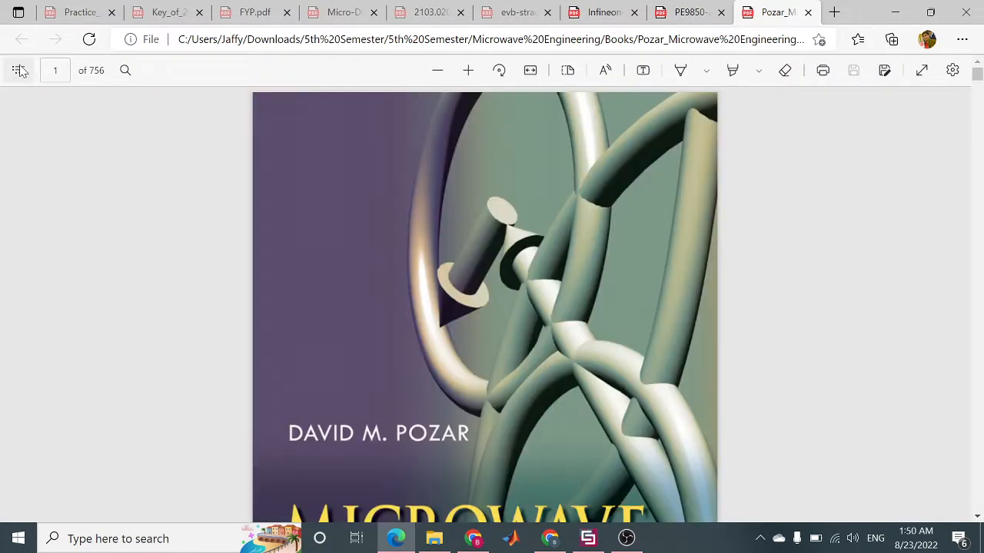
Go to the book's Appendices section through its table of contents and highlight the Standard Rectangular Waveguide Data entry.
{"action": "left_click", "coordinate": [19, 70]}
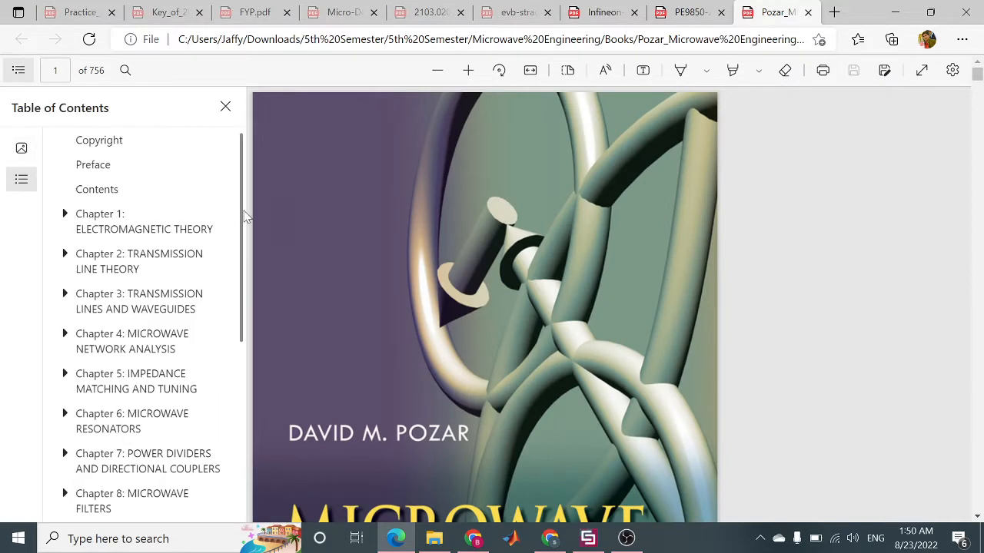
{"action": "left_click_drag", "start_coordinate": [243, 218], "coordinate": [248, 428]}
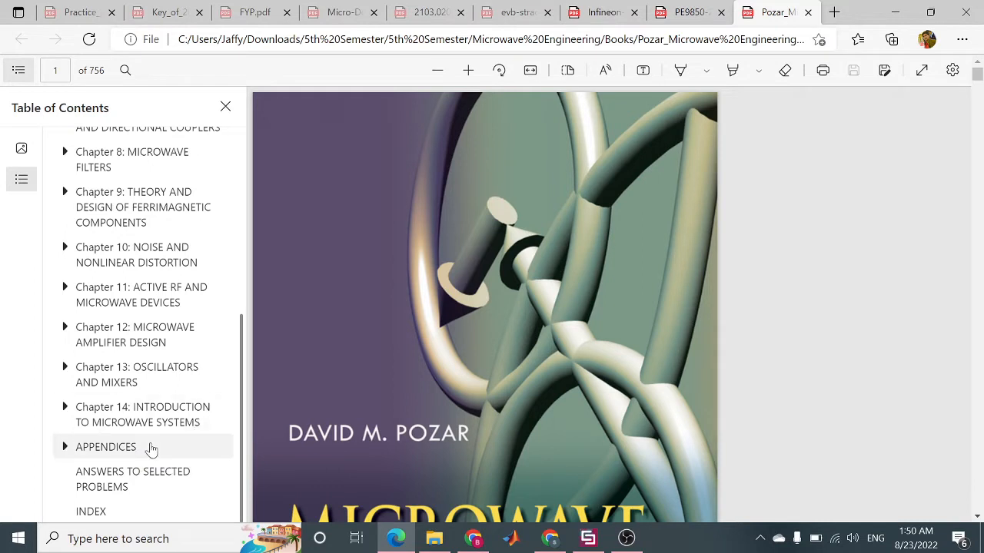
{"action": "left_click", "coordinate": [135, 455]}
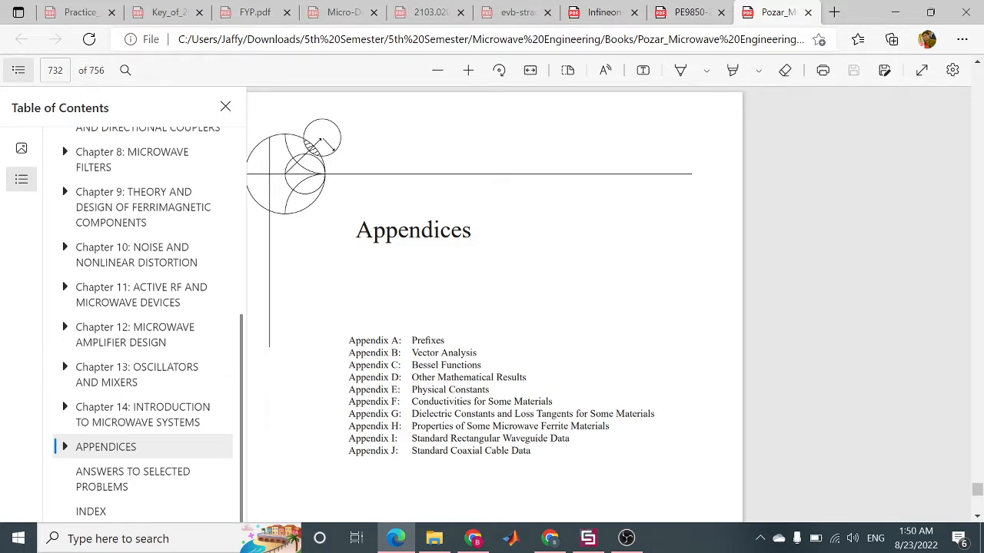
{"action": "left_click", "coordinate": [19, 70]}
{"action": "left_click_drag", "start_coordinate": [412, 439], "coordinate": [569, 451]}
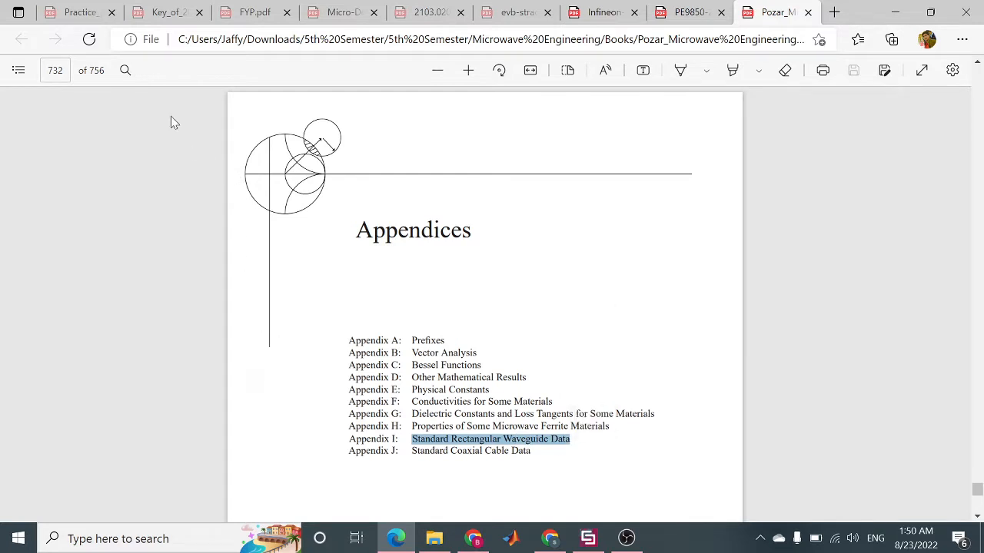
Search the book for "appendix I" and go to the Standard Rectangular Waveguide Data table's Ka-band rows.
{"action": "left_click", "coordinate": [125, 71]}
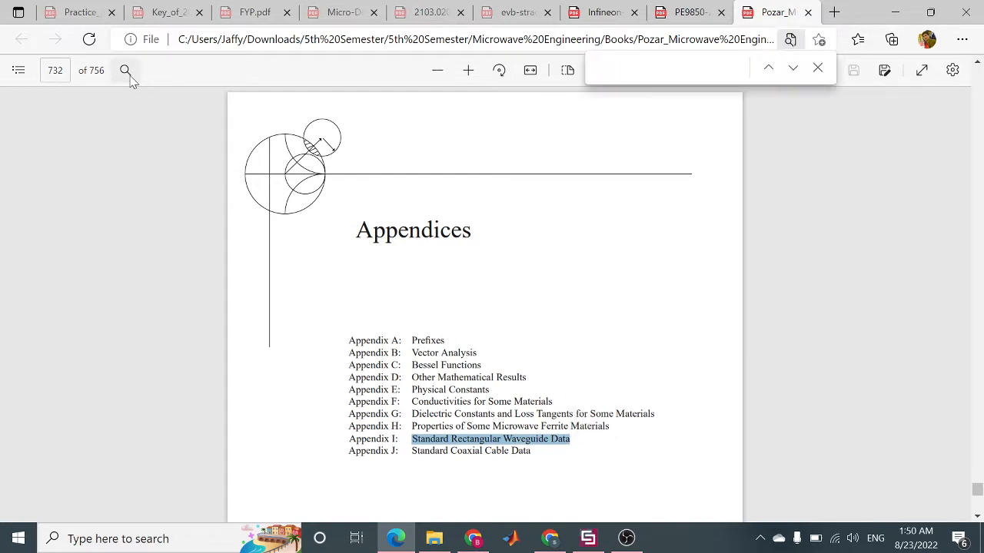
{"action": "type", "text": "appendix"}
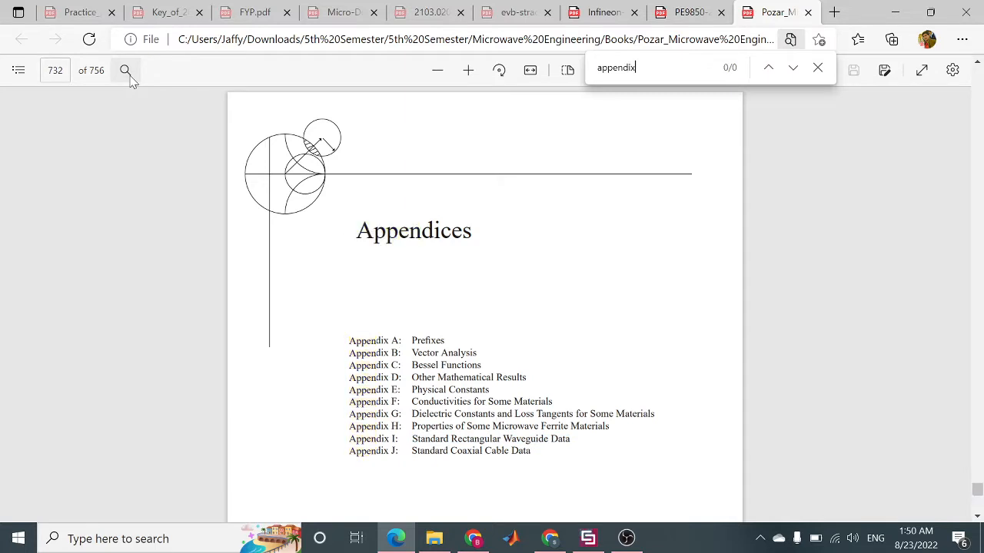
{"action": "type", "text": " I"}
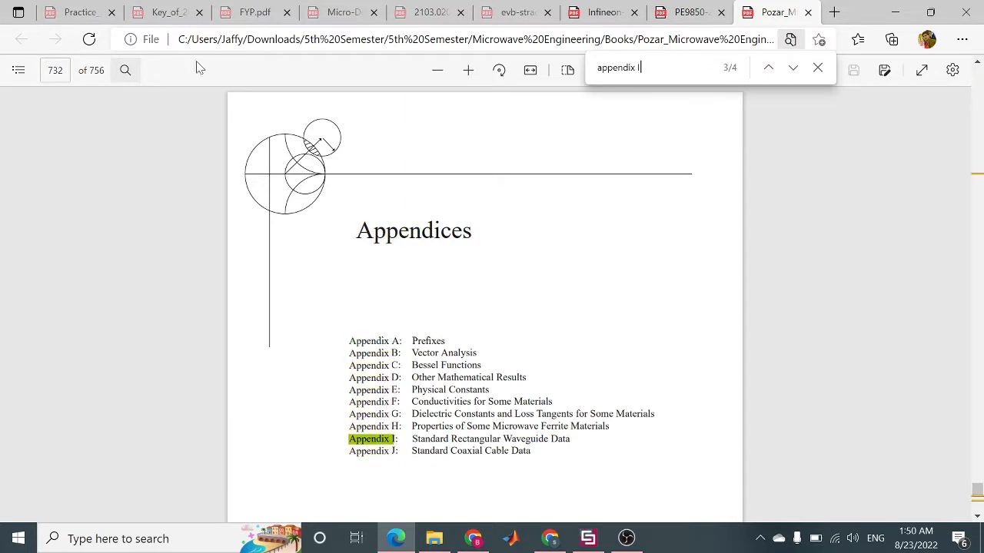
{"action": "left_click", "coordinate": [792, 68]}
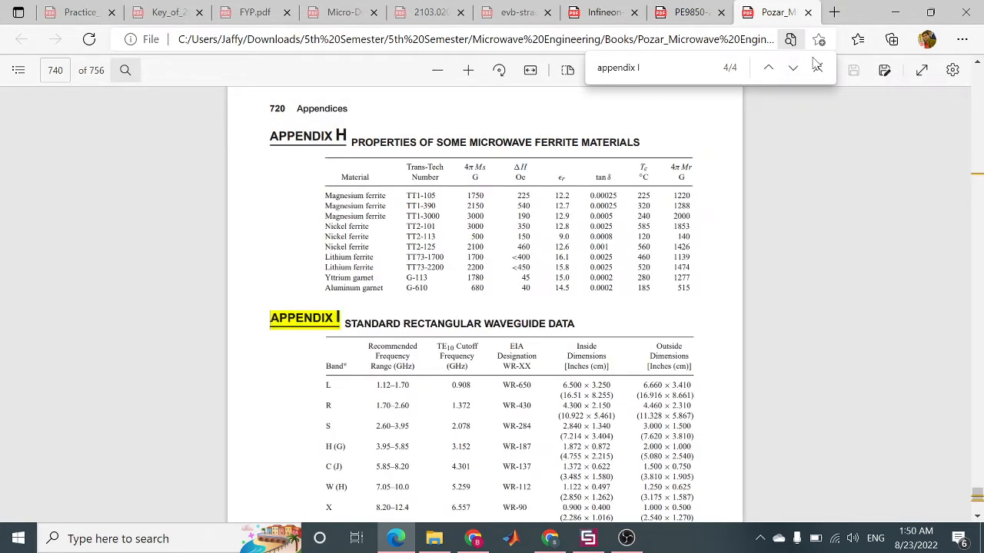
{"action": "left_click", "coordinate": [817, 67]}
{"action": "scroll", "coordinate": [662, 254], "scroll_direction": "down", "scroll_amount": 5}
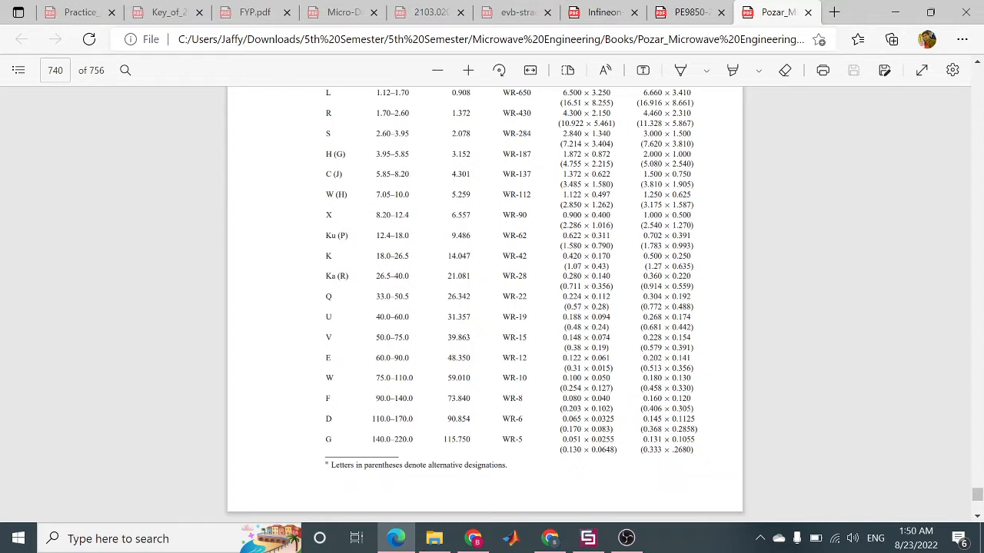
Examine the Ka (R) band WR-28 row for its frequency range, cutoff frequency, and inside and outside dimensions.
{"action": "left_click_drag", "start_coordinate": [326, 276], "coordinate": [694, 286]}
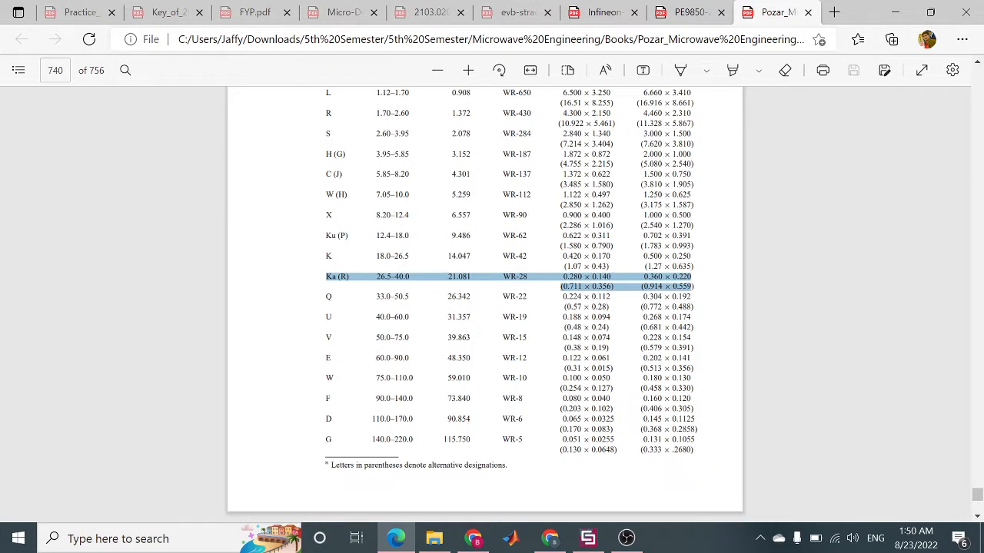
{"action": "left_click_drag", "start_coordinate": [693, 286], "coordinate": [735, 299]}
{"action": "left_click", "coordinate": [735, 298]}
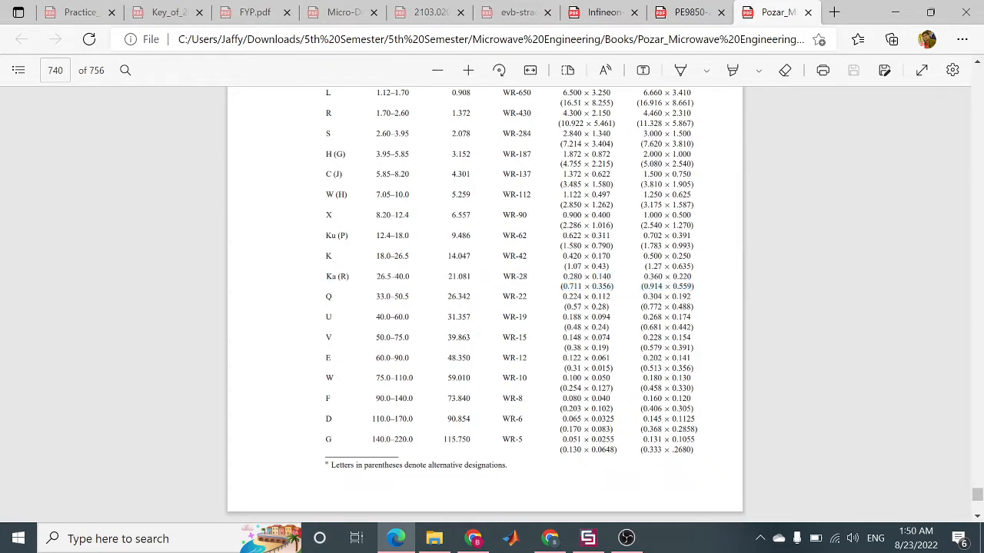
{"action": "left_click_drag", "start_coordinate": [694, 290], "coordinate": [330, 284]}
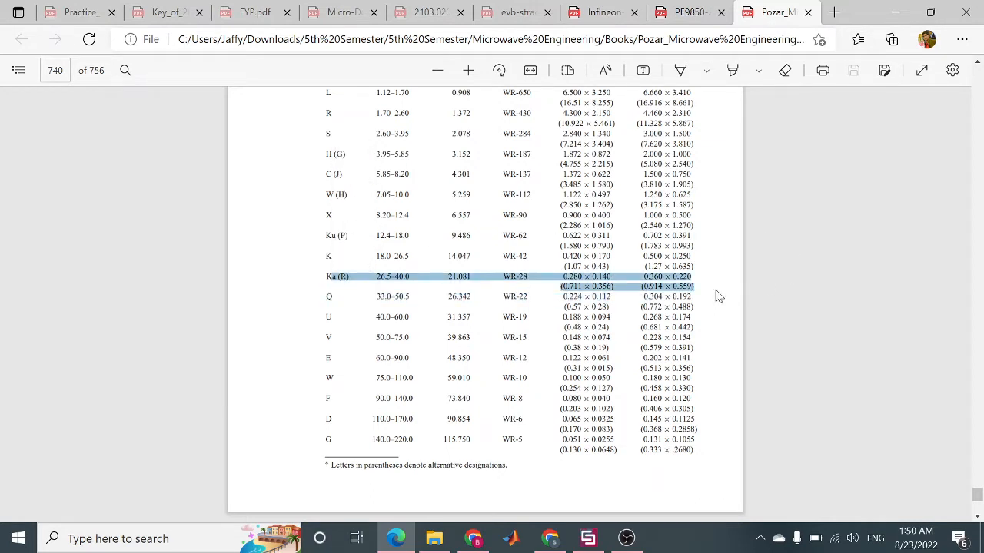
{"action": "left_click", "coordinate": [622, 285]}
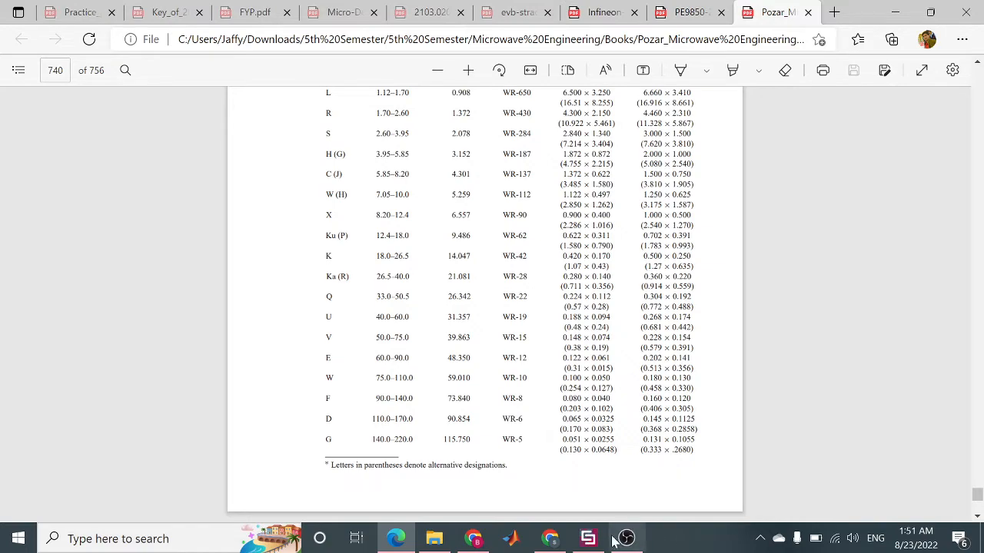
Switch to CST Studio Suite and start creating a new project template.
{"action": "left_click", "coordinate": [587, 538]}
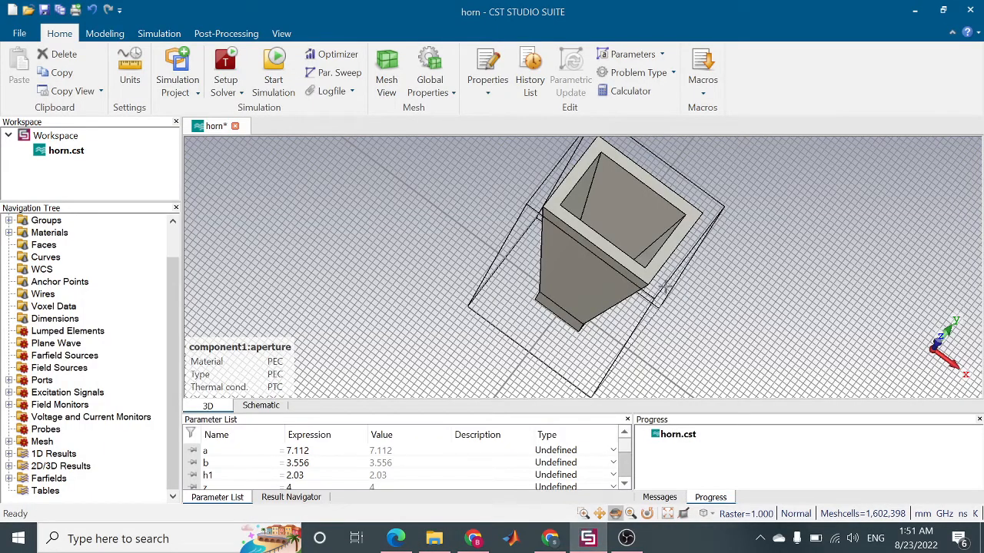
{"action": "left_click", "coordinate": [23, 36]}
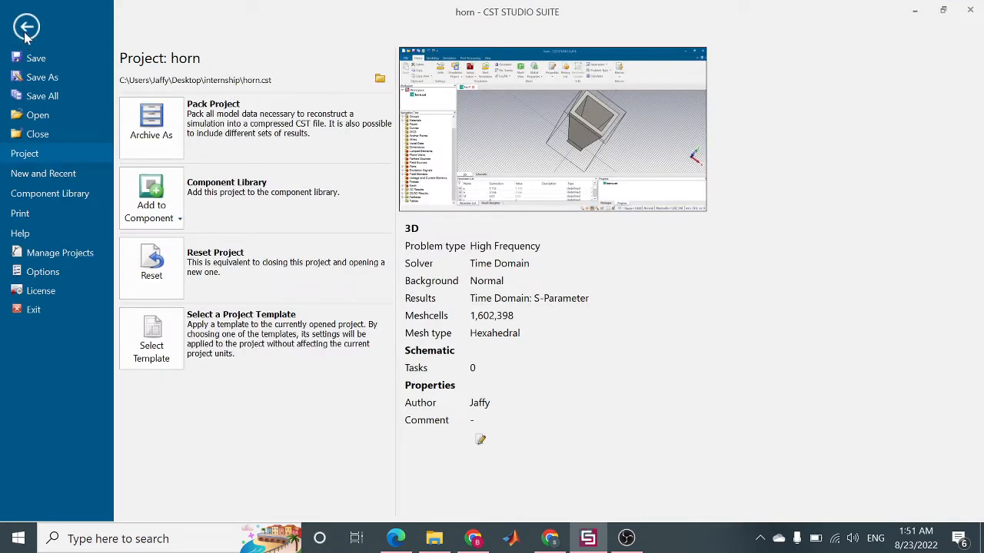
{"action": "left_click", "coordinate": [26, 29]}
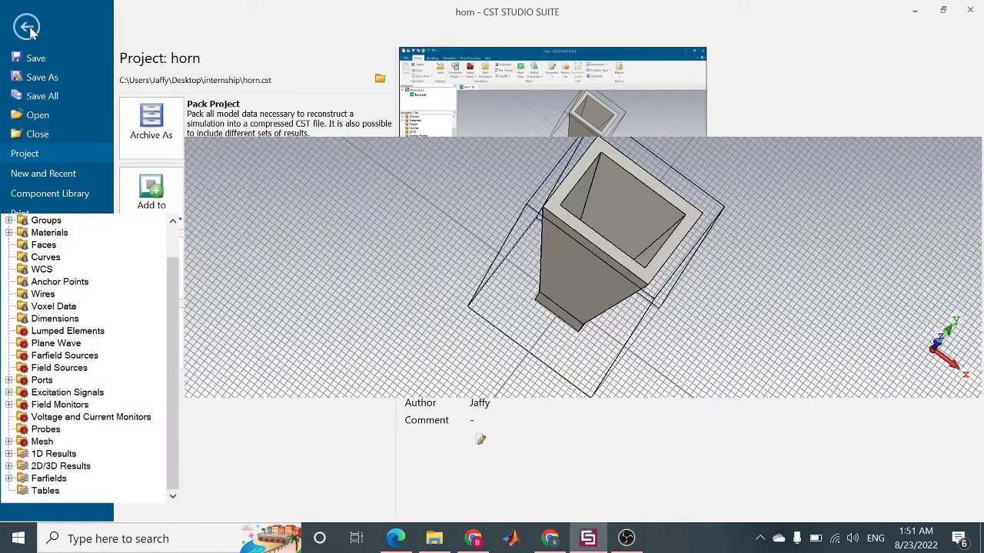
{"action": "left_click", "coordinate": [24, 33]}
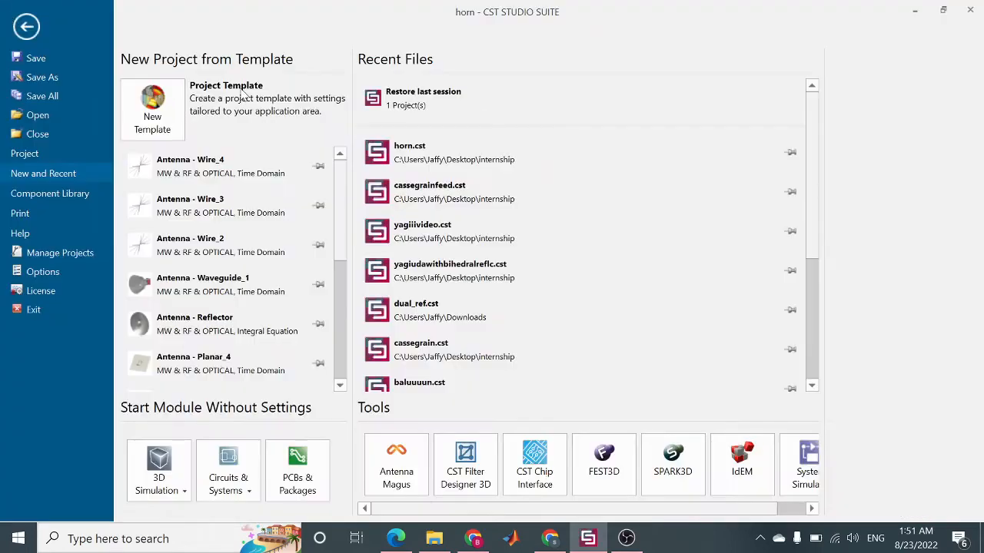
{"action": "left_click", "coordinate": [174, 129]}
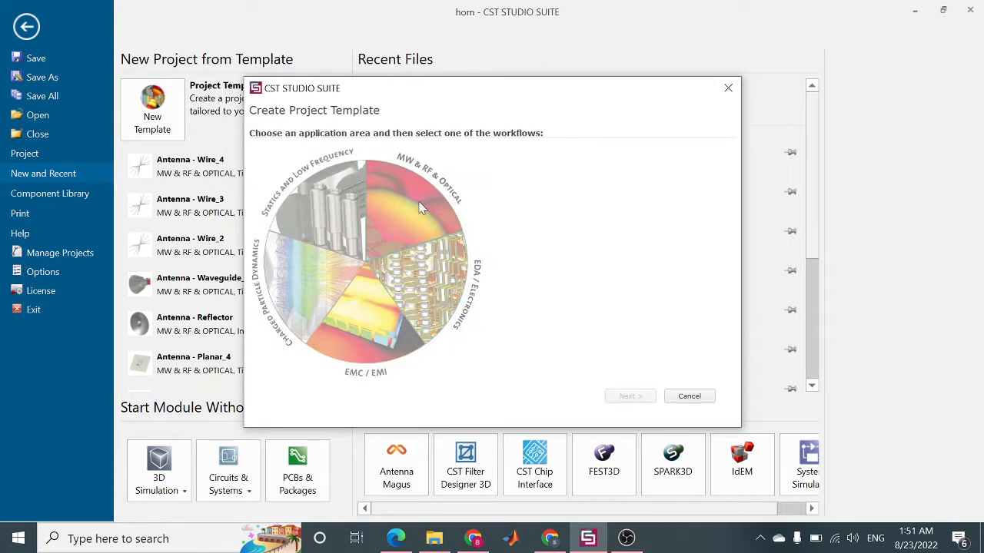
Choose the MW & RF & Optical area, Antennas, and the Waveguide (Horn, Cone, etc.) workflow for the template, advancing to the solver choice.
{"action": "left_click", "coordinate": [415, 206]}
{"action": "left_click", "coordinate": [565, 172]}
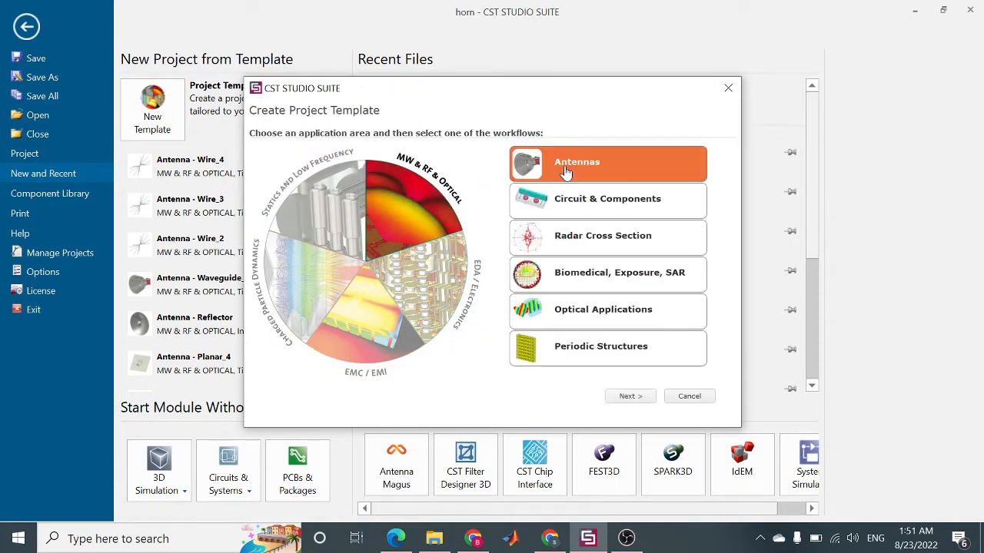
{"action": "left_click", "coordinate": [628, 397]}
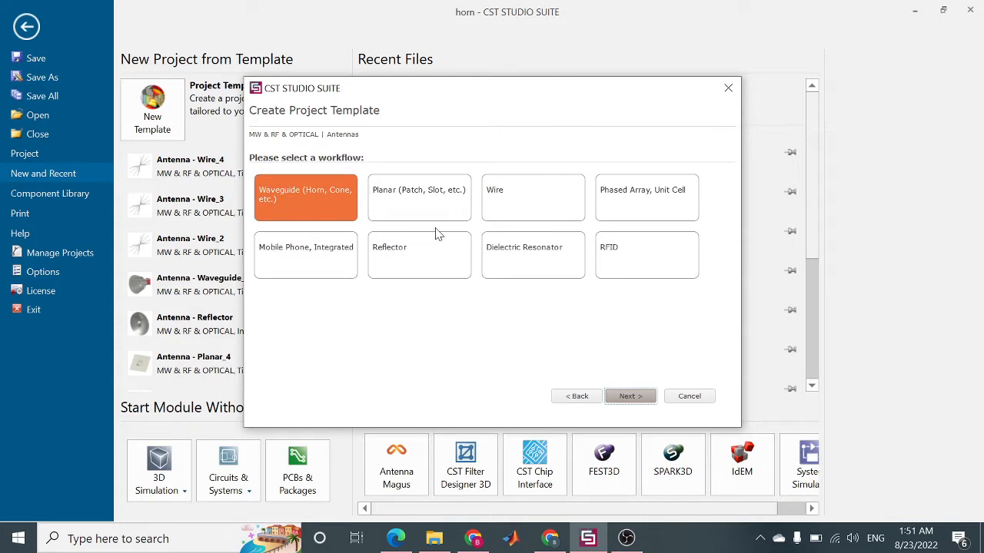
{"action": "left_click", "coordinate": [335, 210]}
{"action": "left_click", "coordinate": [628, 397]}
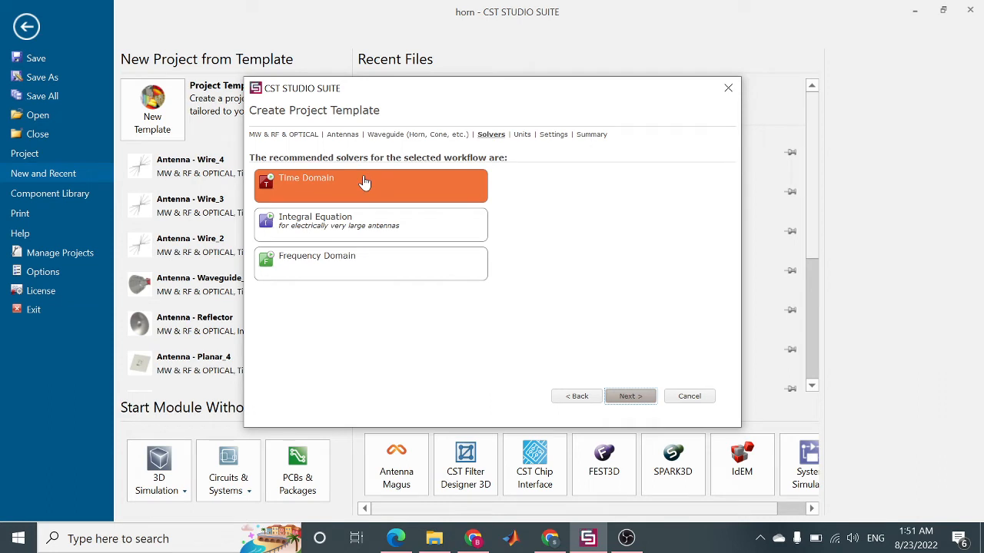
Choose the Time Domain solver and accept mm, GHz, ns and Kelvin as the template's units.
{"action": "left_click", "coordinate": [364, 182]}
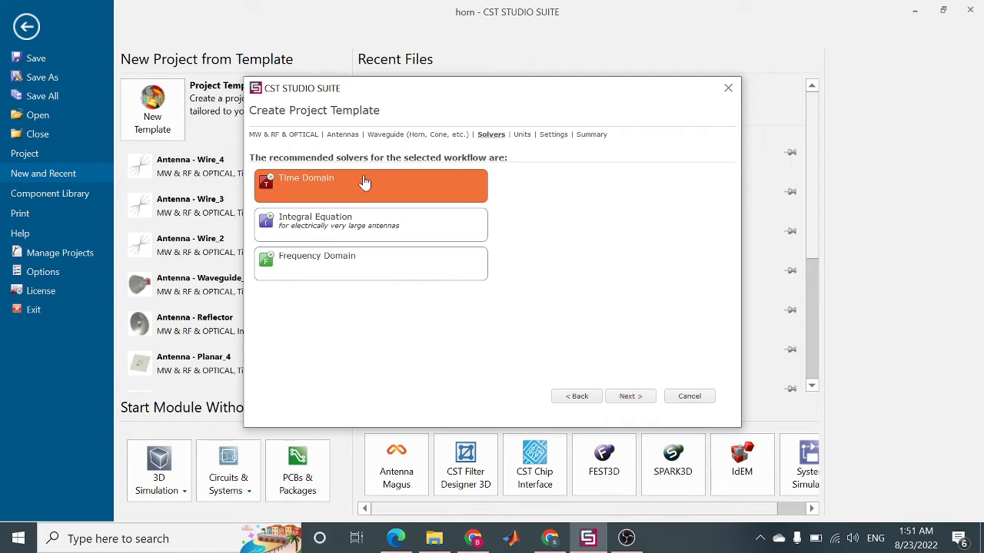
{"action": "left_click", "coordinate": [630, 399]}
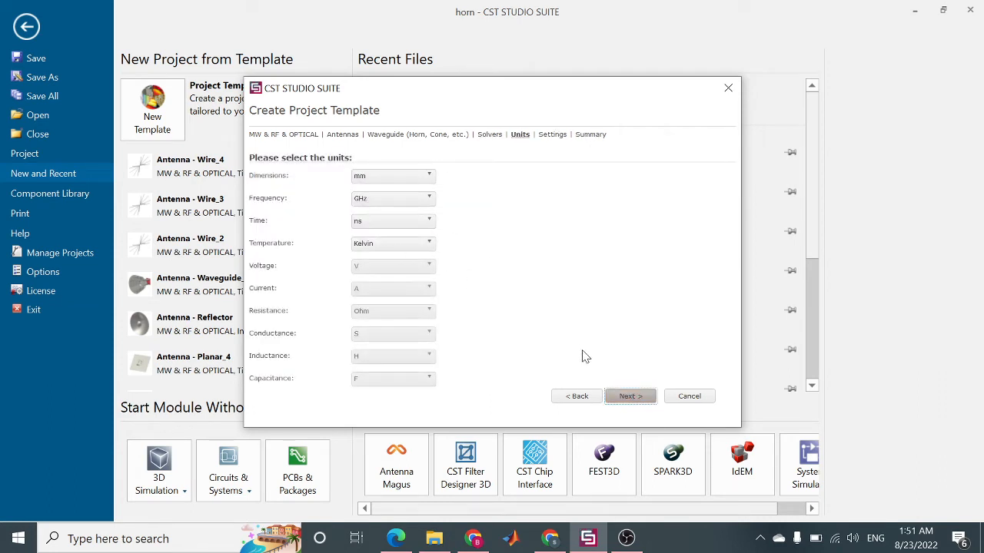
{"action": "left_click", "coordinate": [629, 397]}
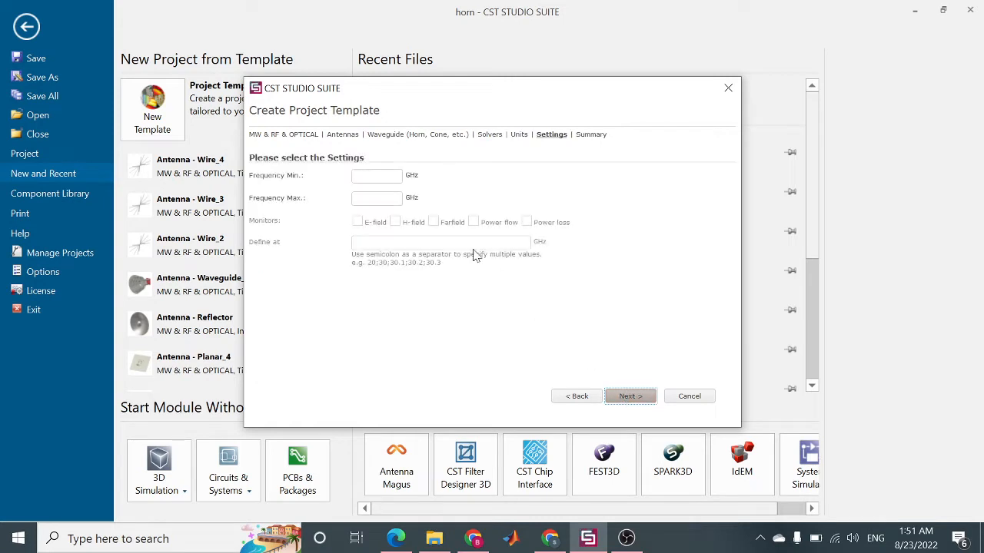
Set the template's minimum frequency to 26.5 GHz and maximum frequency to 40 GHz.
{"action": "left_click", "coordinate": [354, 176]}
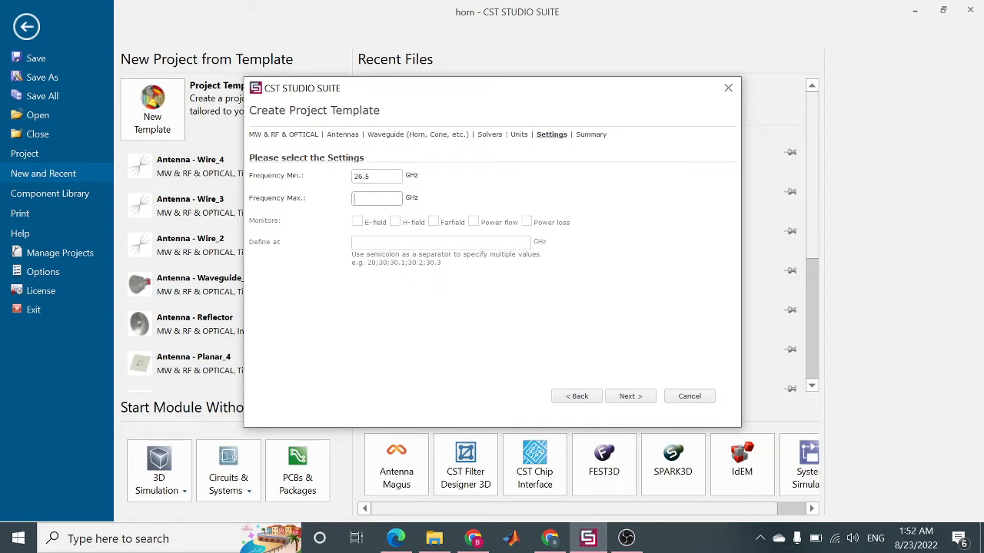
{"action": "type", "text": "22"}
{"action": "key", "text": "BackSpace"}
{"action": "key", "text": "BackSpace"}
{"action": "type", "text": "40"}
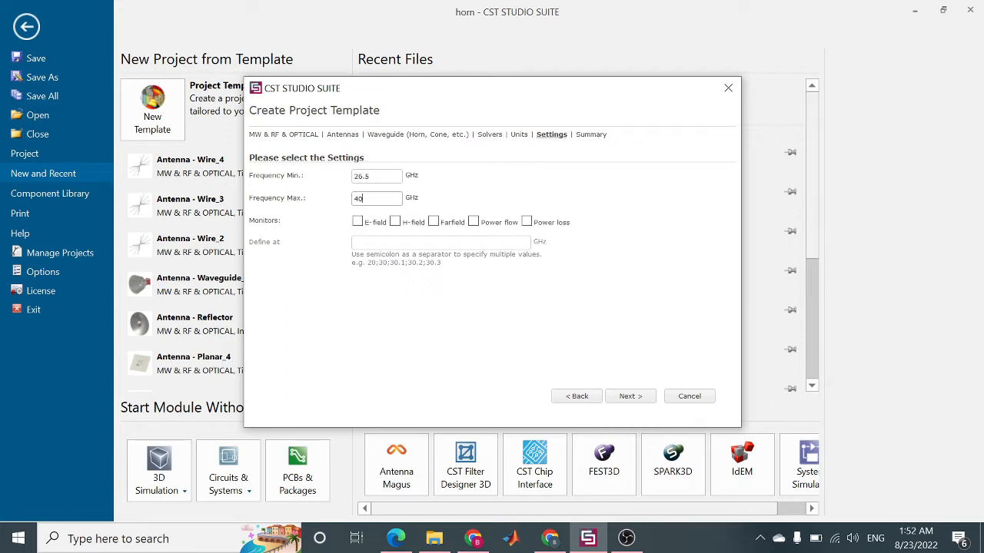
Enable a Farfield monitor defined only at 33.25 GHz and finish creating the template.
{"action": "left_click", "coordinate": [435, 223]}
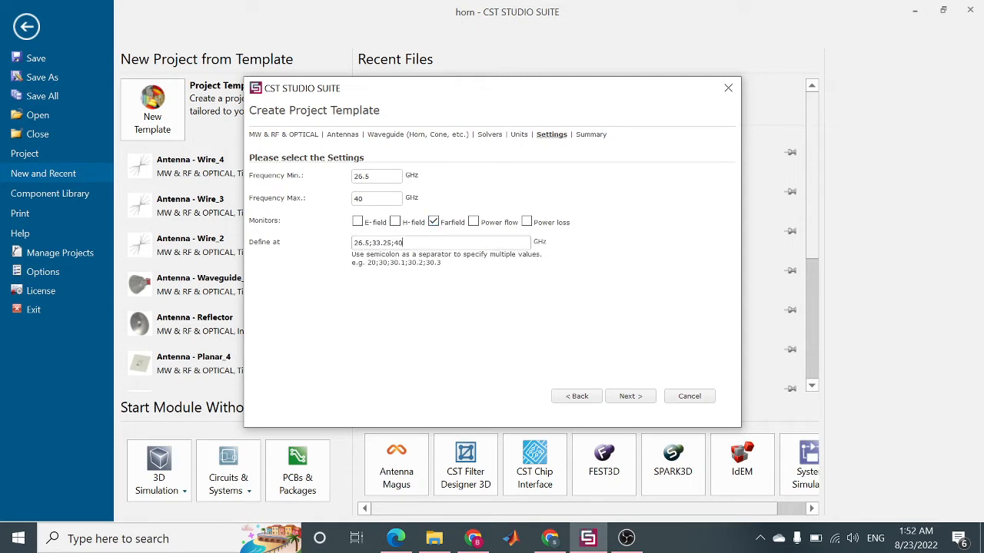
{"action": "key", "text": "BackSpace"}
{"action": "key", "text": "BackSpace"}
{"action": "key", "text": "BackSpace"}
{"action": "key", "text": "BackSpace"}
{"action": "key", "text": "BackSpace"}
{"action": "key", "text": "BackSpace"}
{"action": "key", "text": "BackSpace"}
{"action": "key", "text": "BackSpace"}
{"action": "key", "text": "BackSpace"}
{"action": "key", "text": "BackSpace"}
{"action": "key", "text": "BackSpace"}
{"action": "key", "text": "BackSpace"}
{"action": "key", "text": "BackSpace"}
{"action": "type", "text": "33.25"}
{"action": "left_click", "coordinate": [642, 400]}
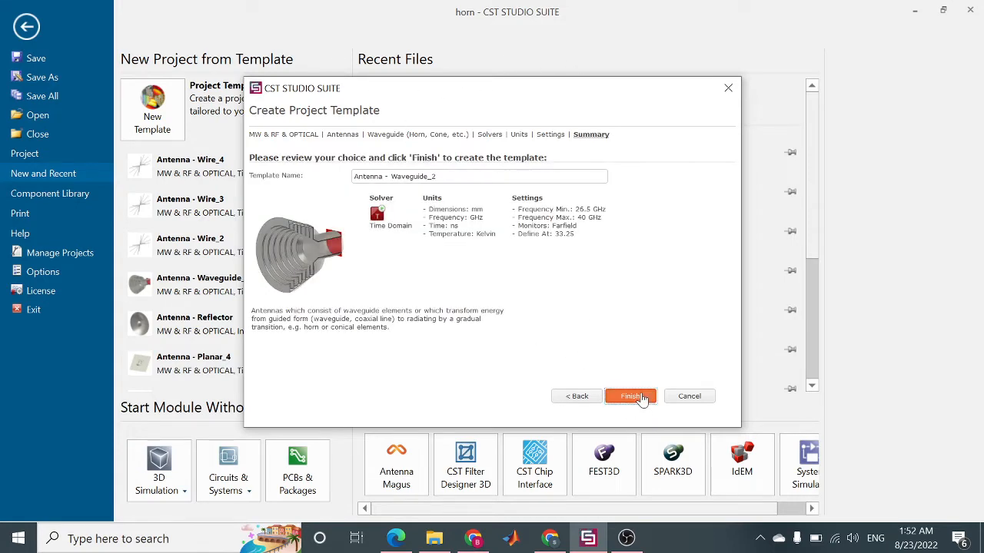
{"action": "left_click", "coordinate": [642, 399]}
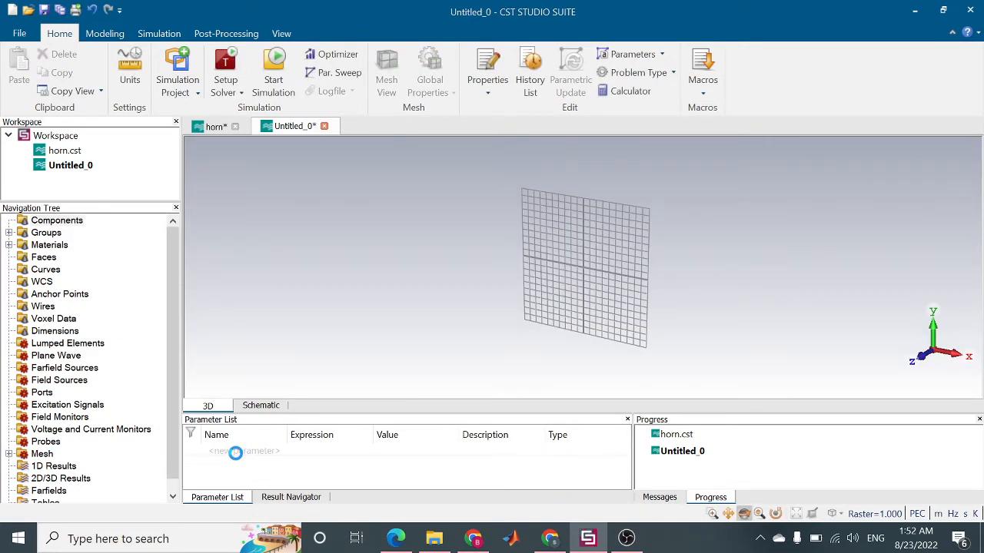
Add the waveguide parameters a = 7.11 and b = 3.556 to the parameter list.
{"action": "left_click", "coordinate": [246, 454]}
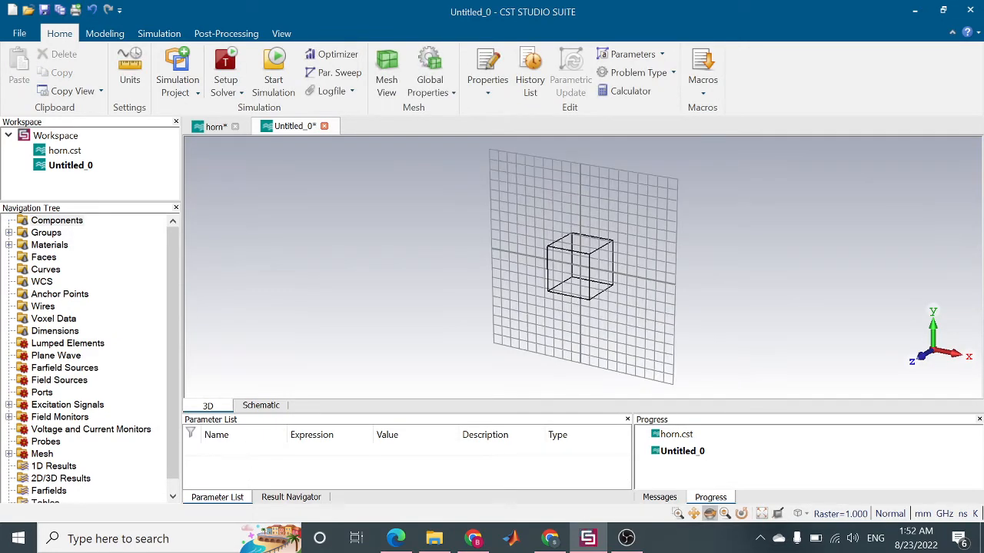
{"action": "type", "text": "a"}
{"action": "key", "text": "Tab"}
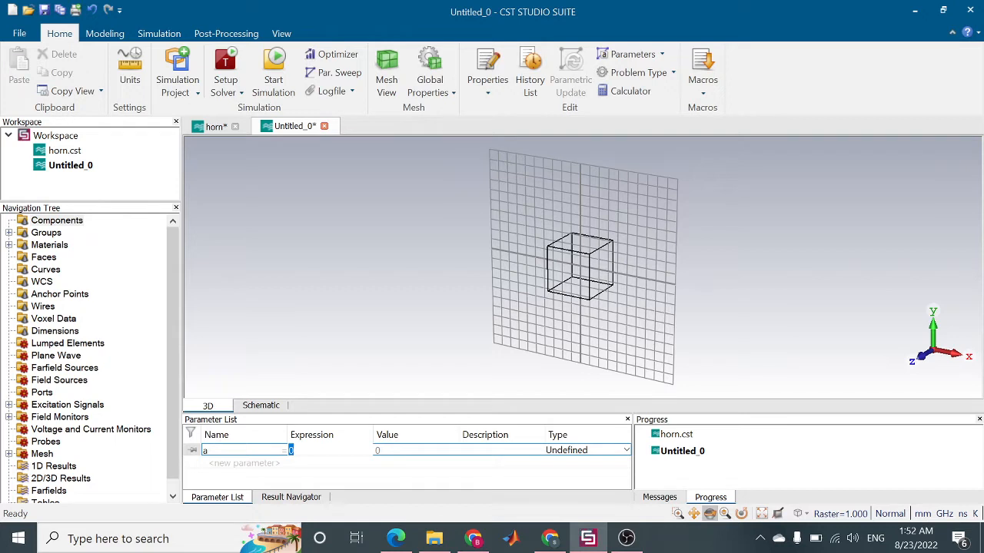
{"action": "key", "text": "BackSpace"}
{"action": "left_click", "coordinate": [241, 466]}
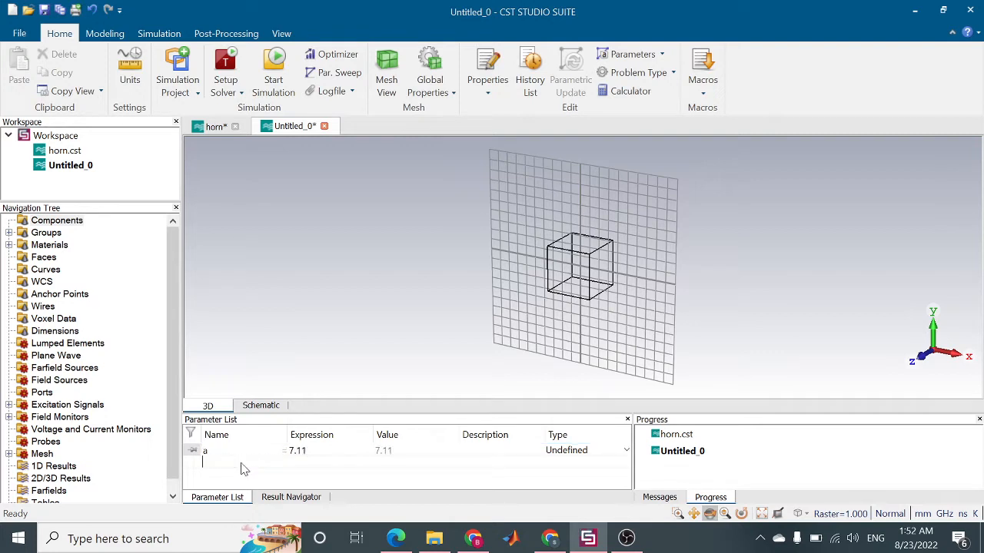
{"action": "type", "text": "b"}
{"action": "left_click", "coordinate": [313, 467]}
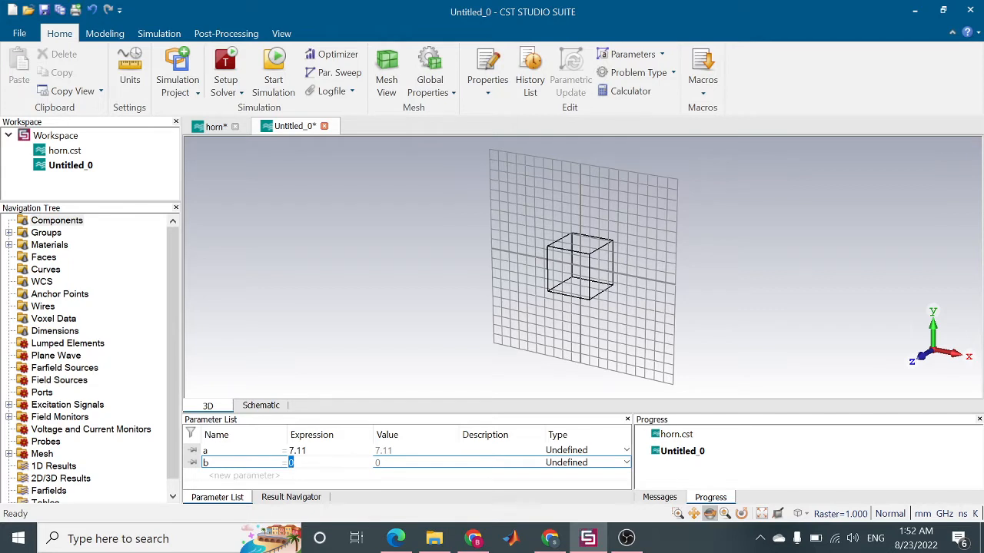
{"action": "type", "text": "3.556"}
Add a parameter a1, check the horn aperture in the PE9850-20 CAD drawing in Edge, and set a1 to 35 in CST Studio Suite.
{"action": "left_click", "coordinate": [253, 476]}
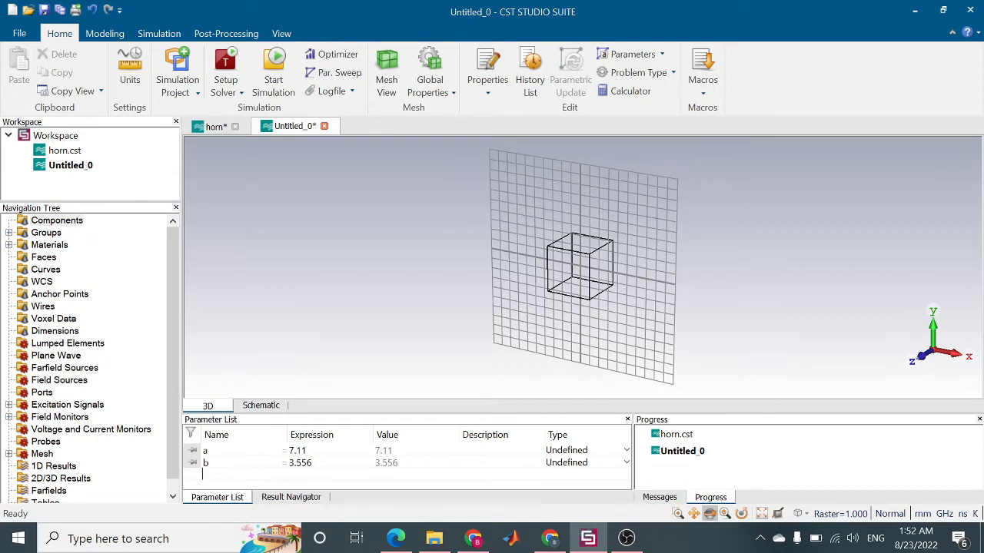
{"action": "type", "text": "a1"}
{"action": "left_click", "coordinate": [396, 538]}
{"action": "left_click", "coordinate": [691, 6]}
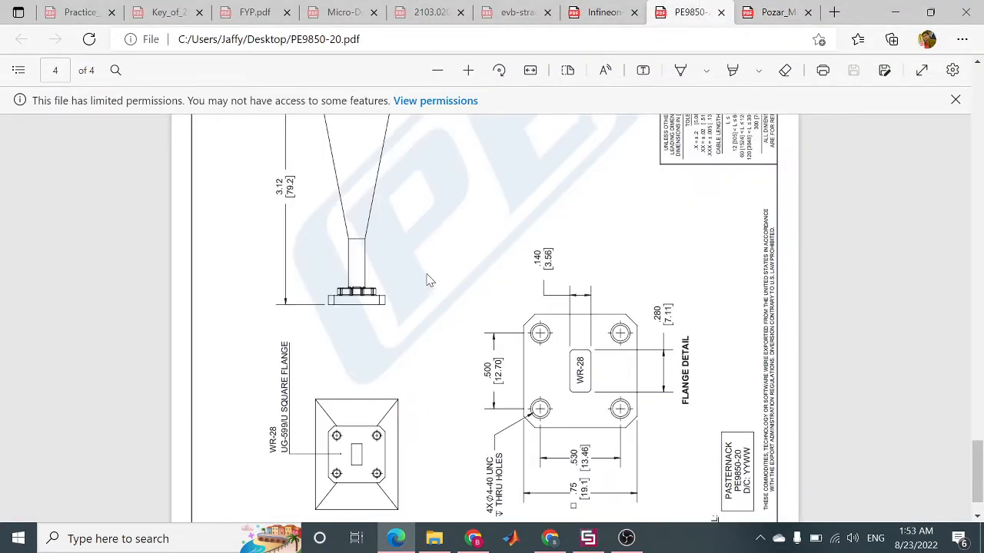
{"action": "left_click_drag", "start_coordinate": [976, 469], "coordinate": [977, 422]}
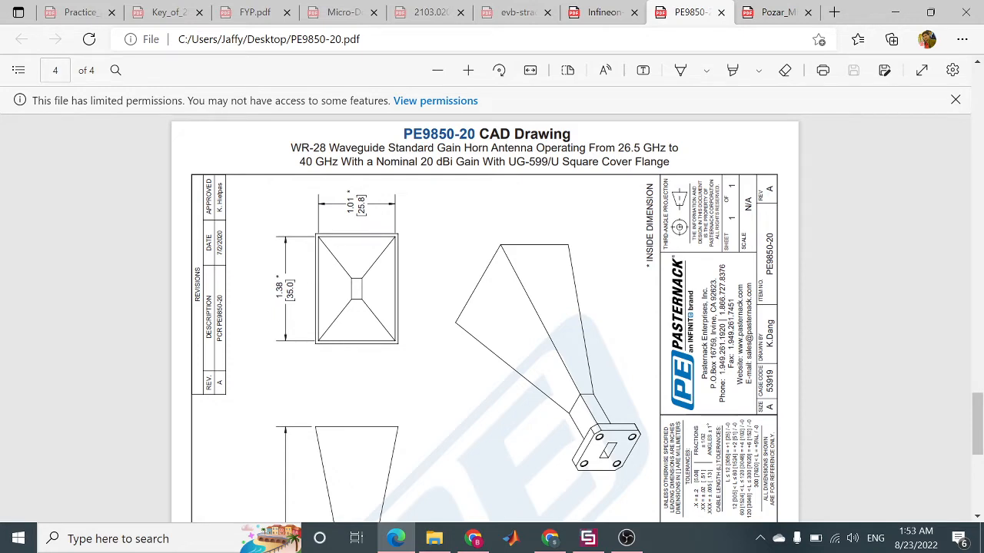
{"action": "left_click", "coordinate": [588, 538]}
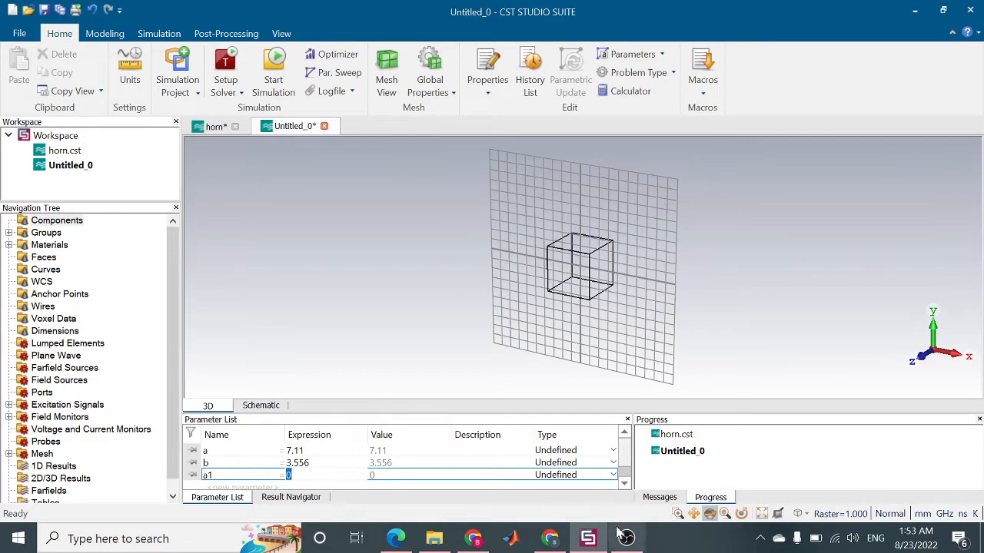
{"action": "left_click", "coordinate": [588, 539]}
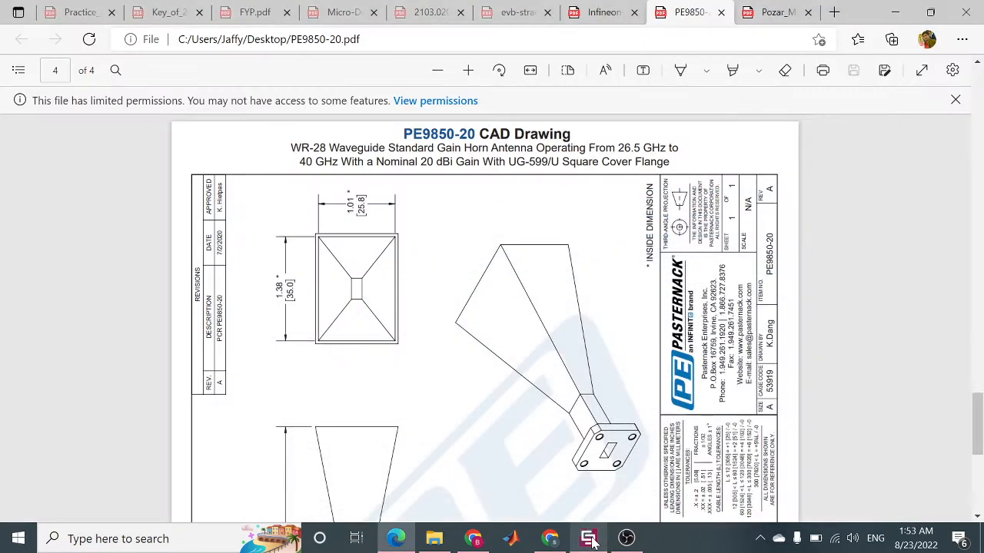
{"action": "left_click", "coordinate": [588, 538]}
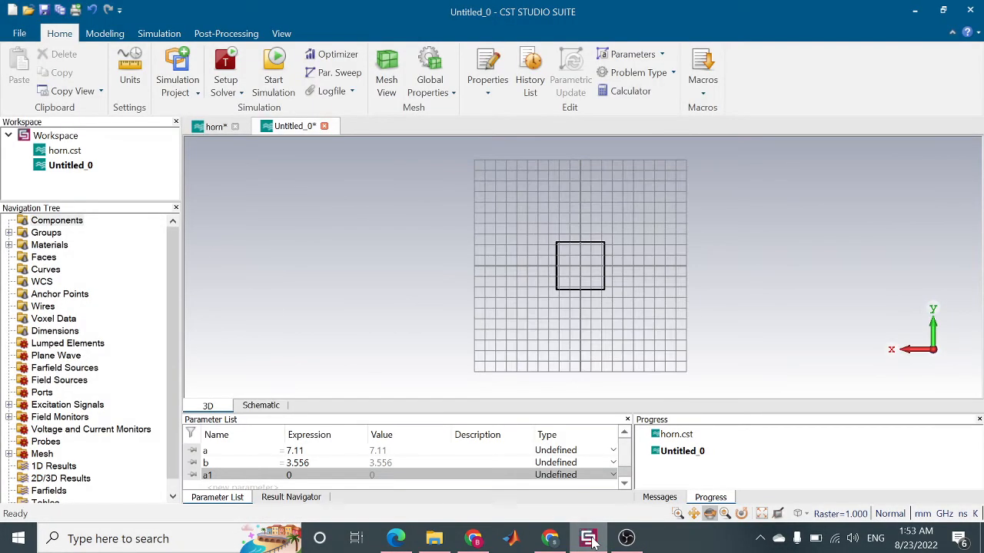
{"action": "double_click", "coordinate": [304, 476]}
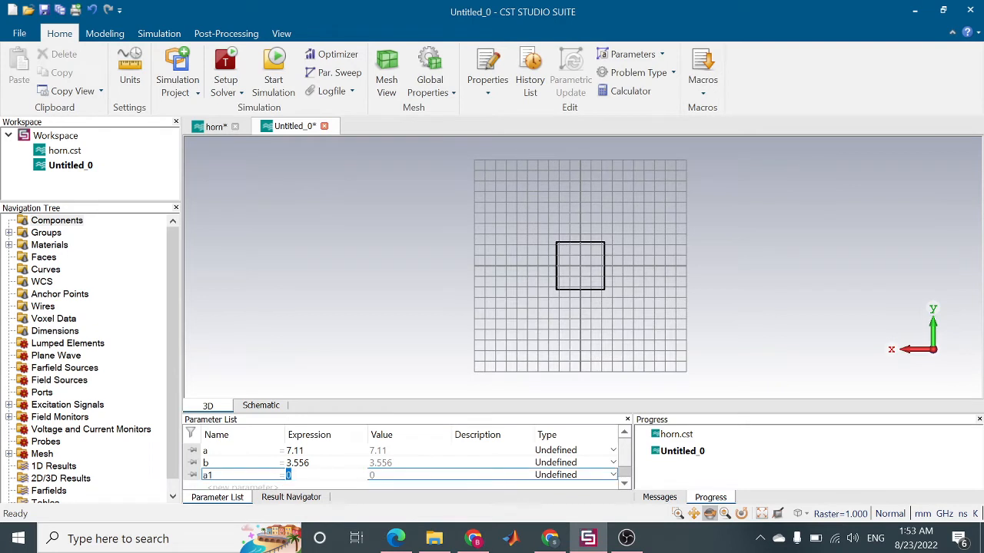
{"action": "type", "text": "35"}
{"action": "key", "text": "Return"}
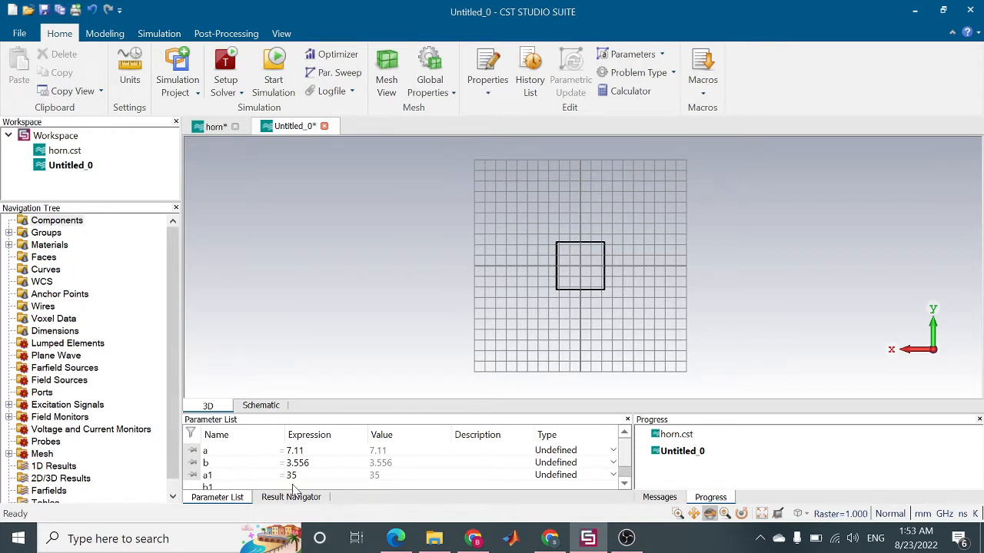
Add the parameters b1 = 28.5 and h1 = 2.03 to the parameter list.
{"action": "key", "text": "Tab"}
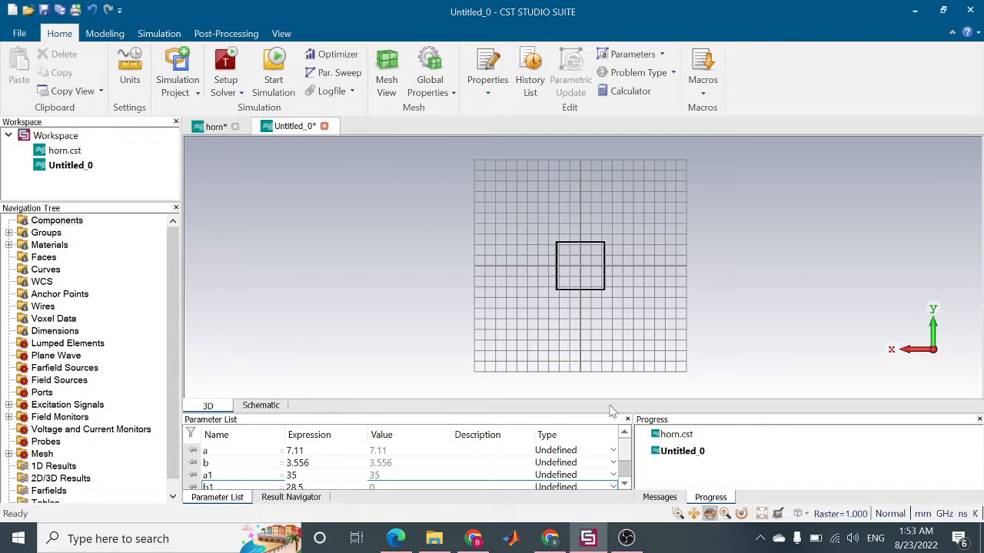
{"action": "left_click", "coordinate": [625, 484]}
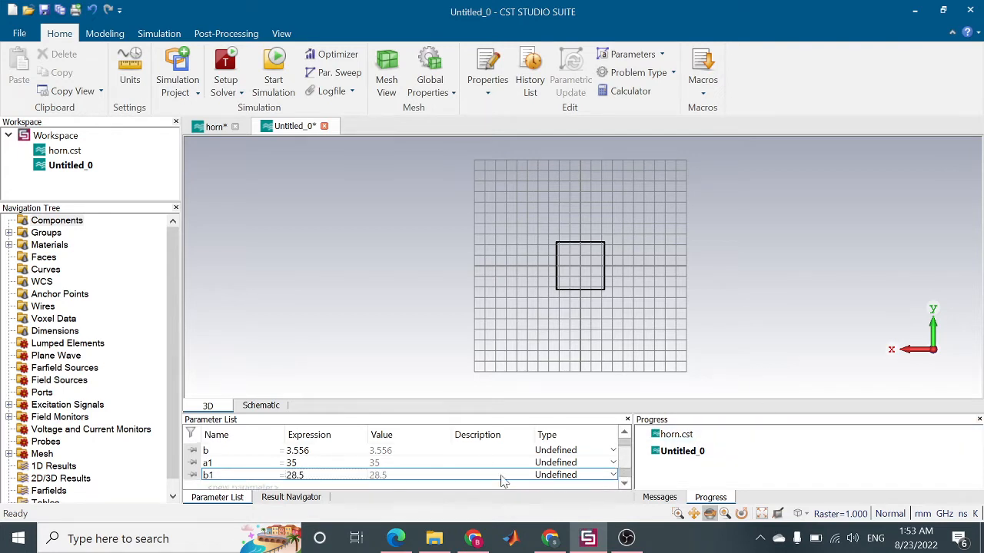
{"action": "left_click", "coordinate": [221, 487]}
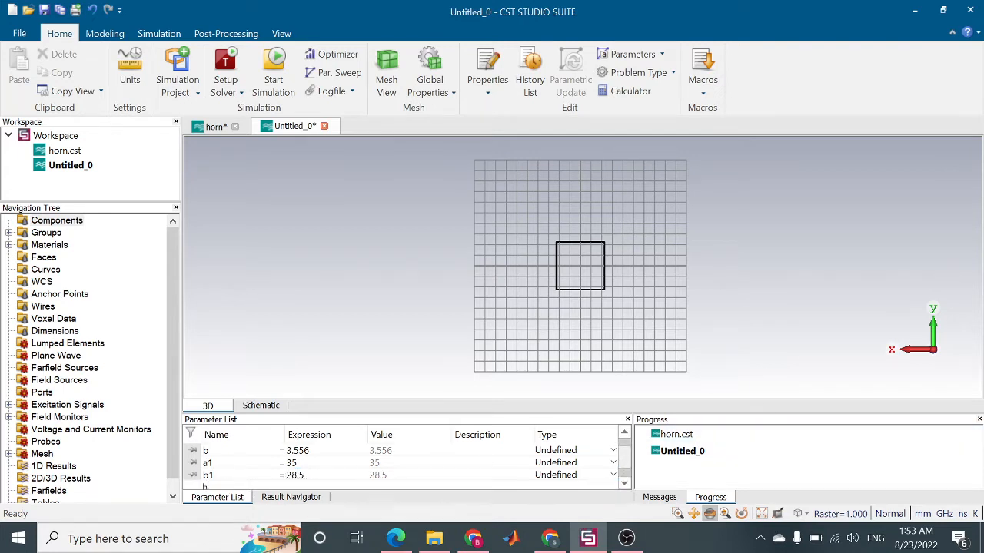
{"action": "key", "text": "Tab"}
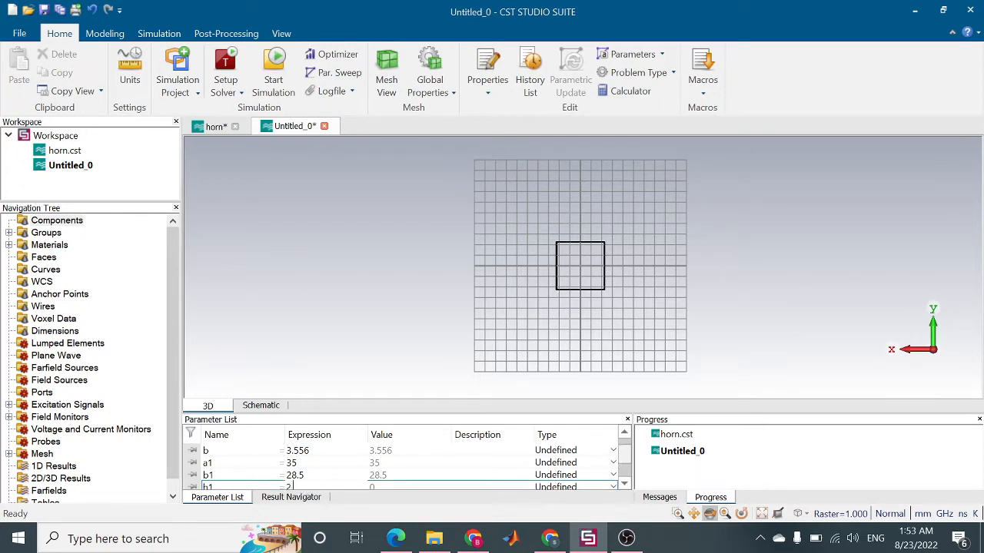
{"action": "type", "text": "2.03"}
Add a parameter named height below h1 in the parameter list.
{"action": "left_click", "coordinate": [624, 484]}
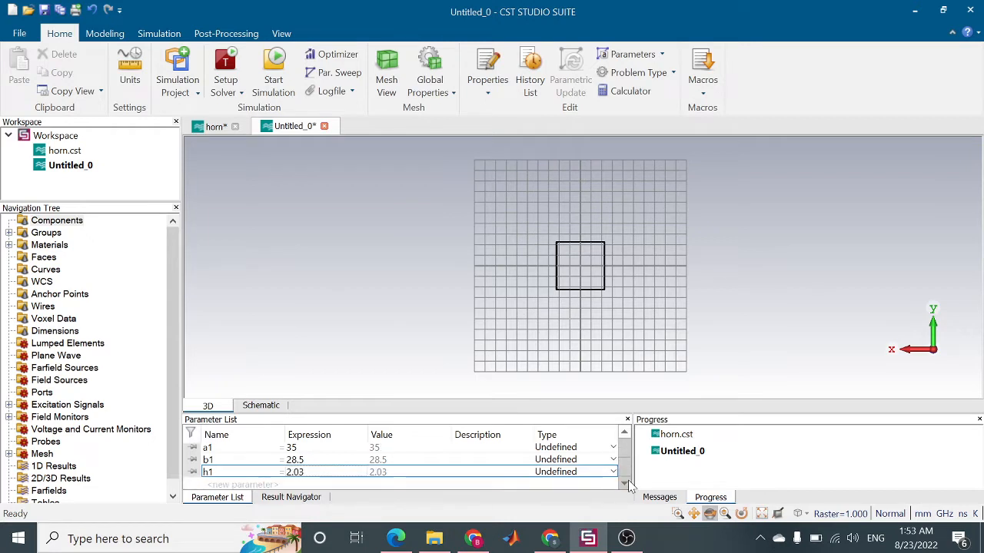
{"action": "left_click", "coordinate": [223, 485]}
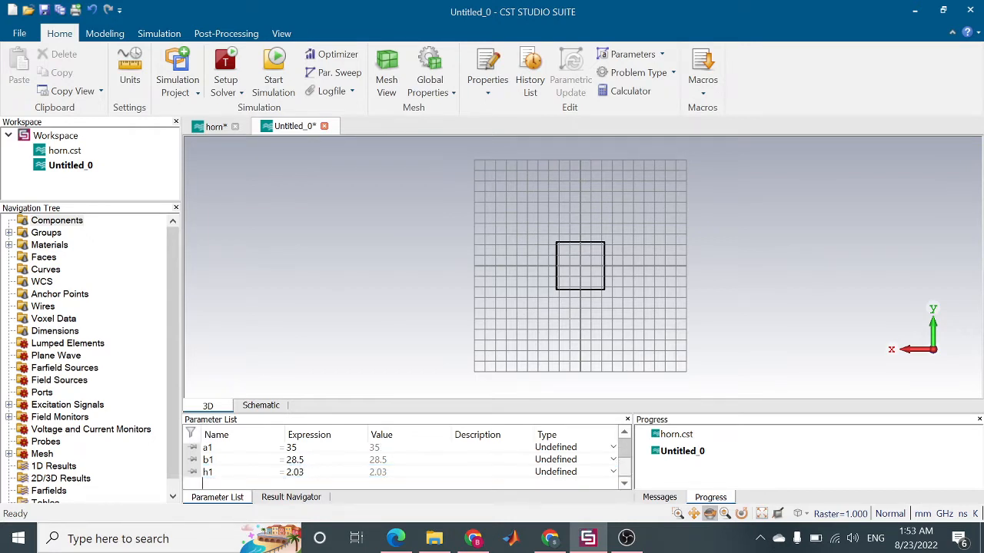
{"action": "type", "text": "height"}
Examine the horn's length dimension in the PE9850-20 CAD drawing in Chrome and Edge, and return to CST Studio Suite.
{"action": "left_click", "coordinate": [478, 541]}
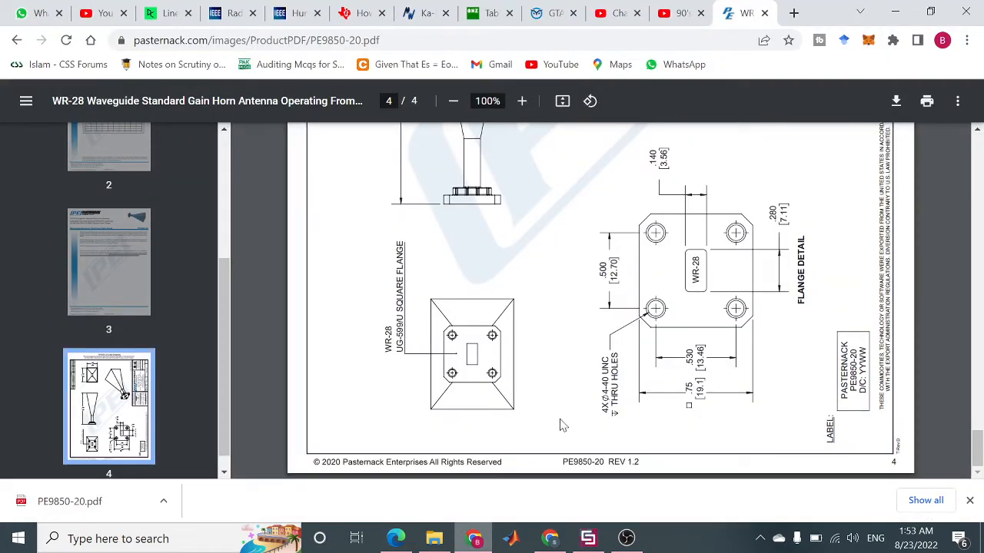
{"action": "left_click_drag", "start_coordinate": [980, 450], "coordinate": [979, 419]}
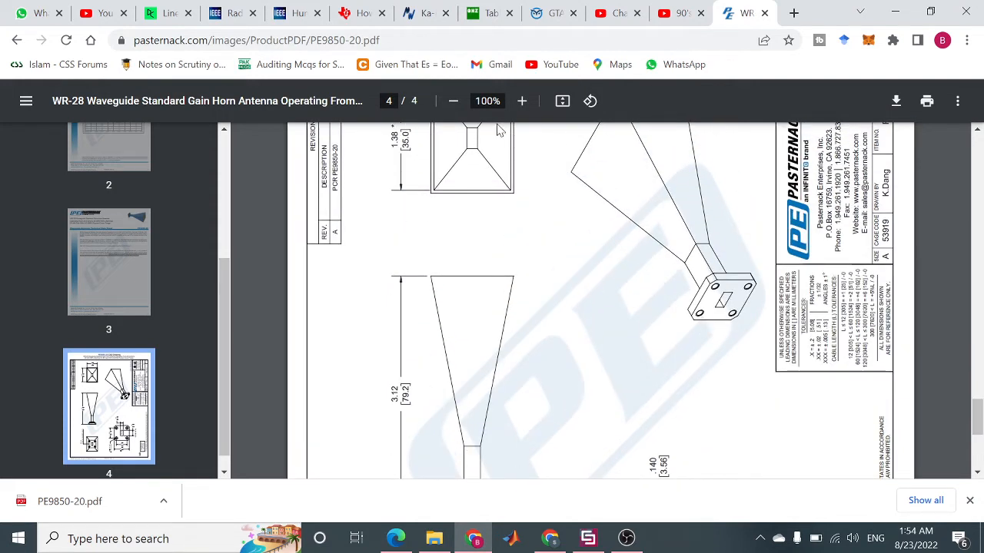
{"action": "left_click_drag", "start_coordinate": [979, 399], "coordinate": [979, 419]}
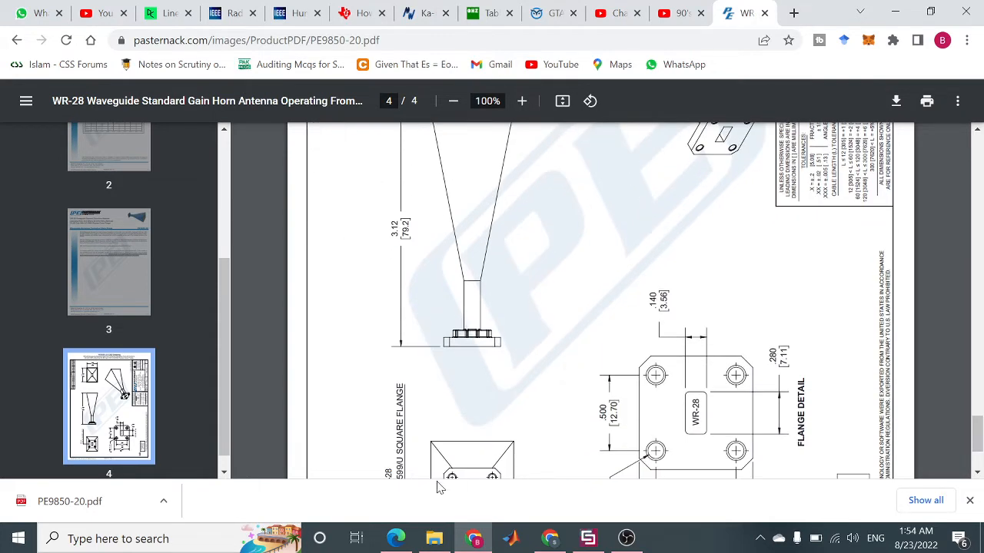
{"action": "left_click", "coordinate": [396, 538]}
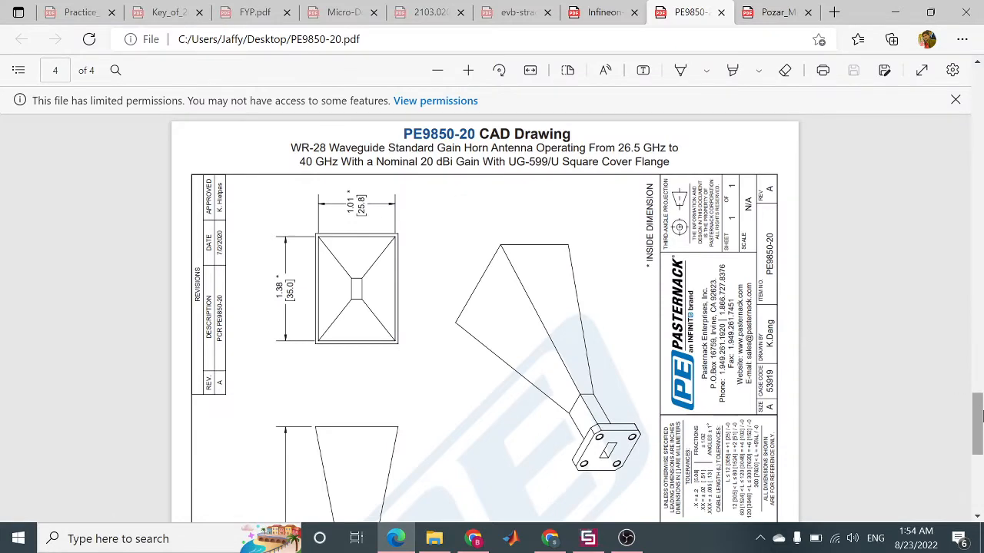
{"action": "mouse_move", "coordinate": [979, 417]}
{"action": "left_mouse_down"}
{"action": "mouse_move", "coordinate": [980, 469]}
{"action": "mouse_move", "coordinate": [980, 421]}
{"action": "mouse_move", "coordinate": [980, 434]}
{"action": "left_mouse_up"}
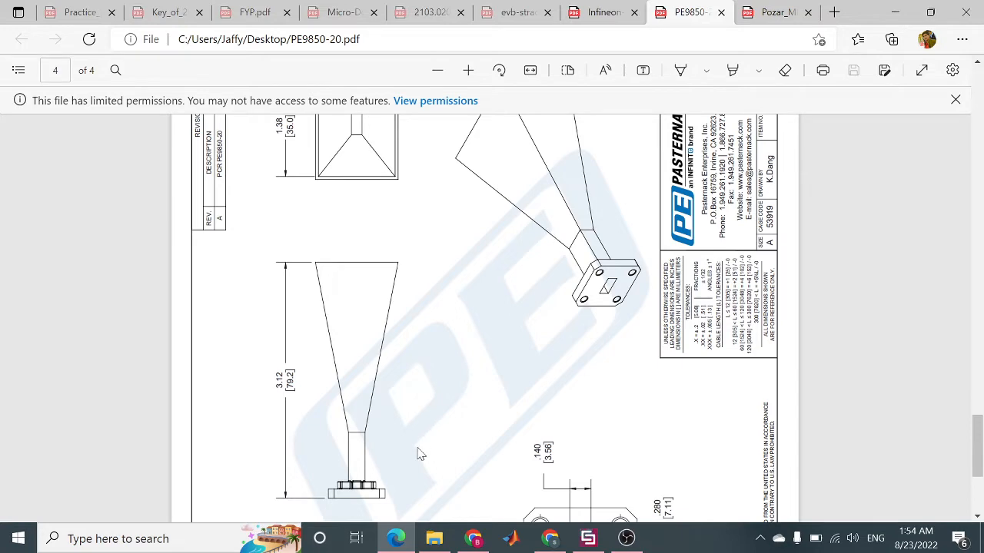
{"action": "left_click", "coordinate": [466, 544]}
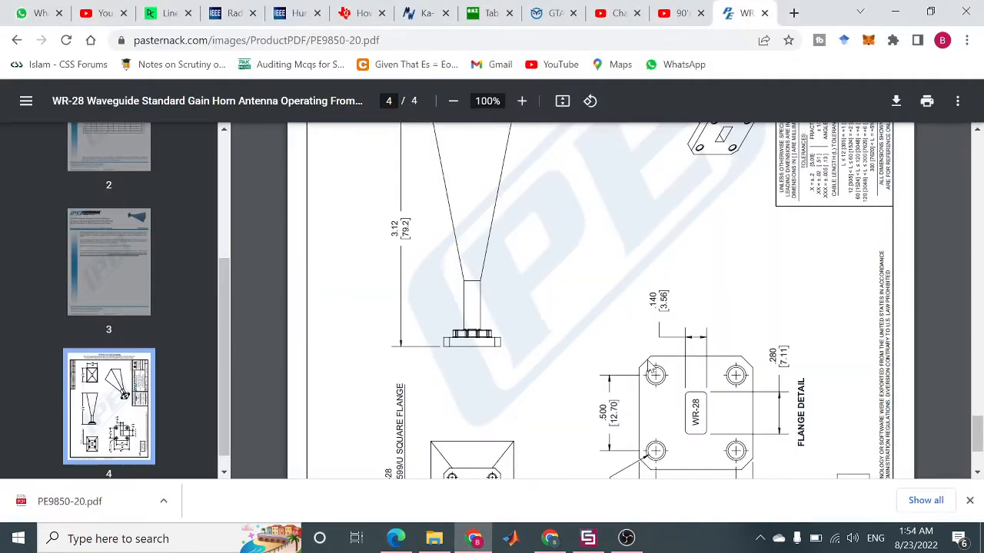
{"action": "scroll", "coordinate": [981, 407], "scroll_direction": "up", "scroll_amount": 3}
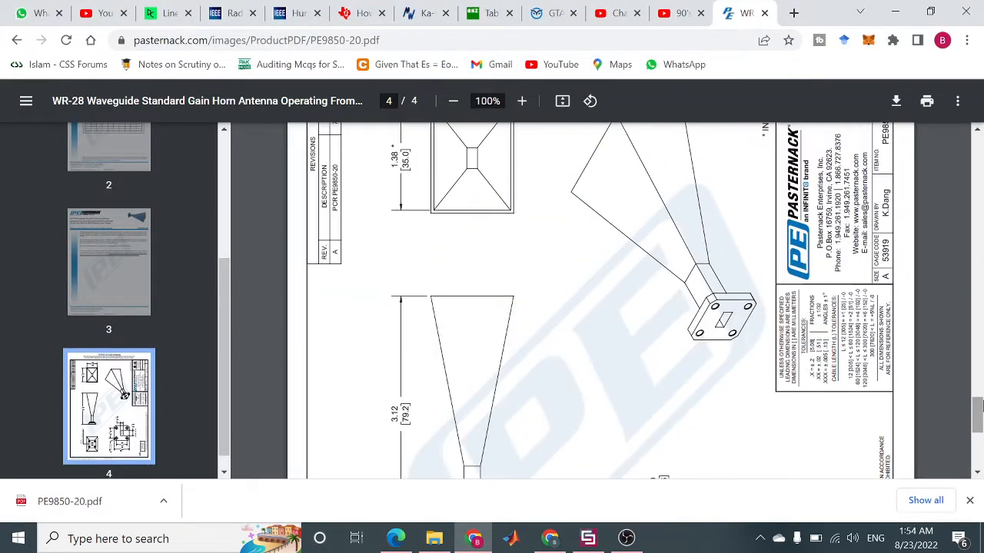
{"action": "left_click", "coordinate": [894, 10]}
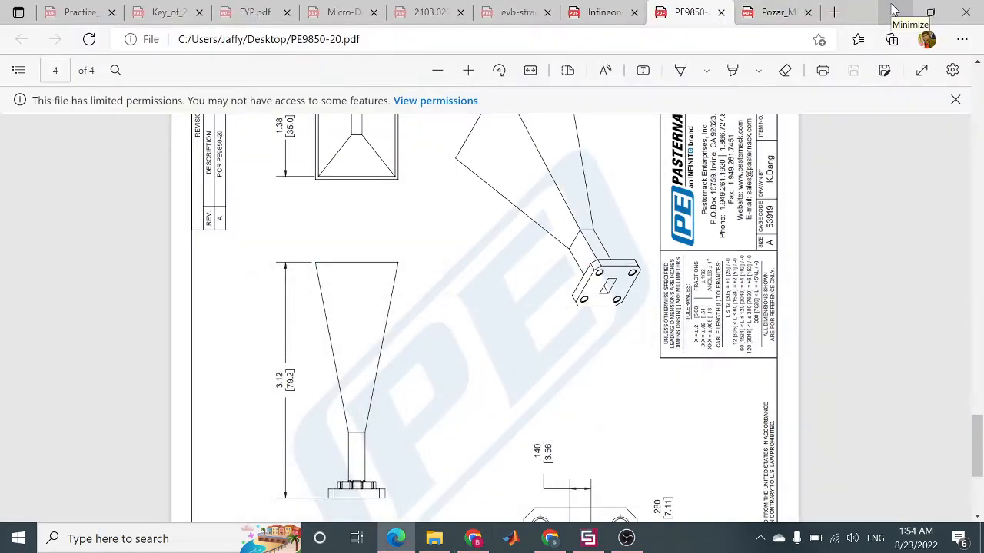
{"action": "left_click", "coordinate": [894, 9]}
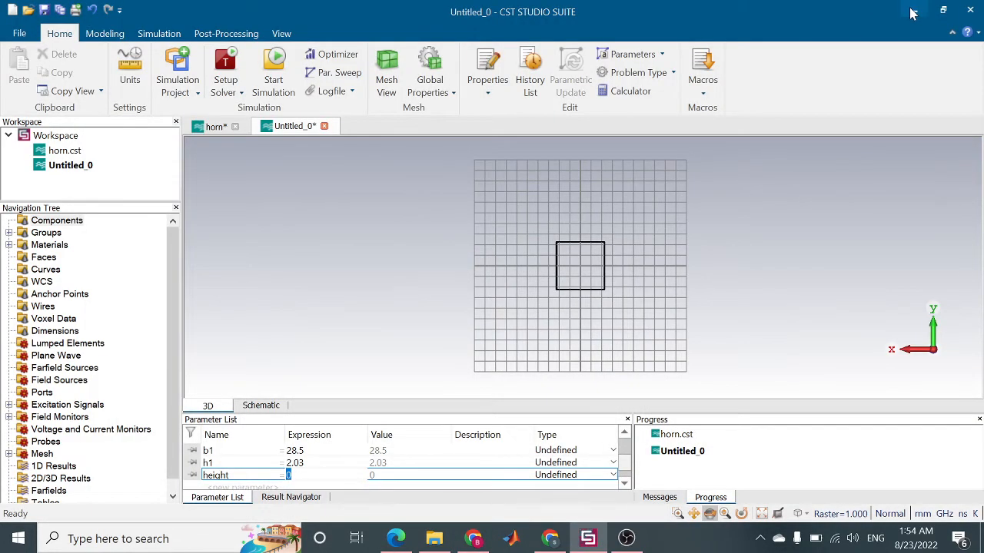
Open PE9850-15.pdf from the desktop, examine the horn length and aperture dimensions in its CAD drawing, and return to CST Studio Suite.
{"action": "left_click", "coordinate": [914, 11]}
{"action": "left_click", "coordinate": [911, 10]}
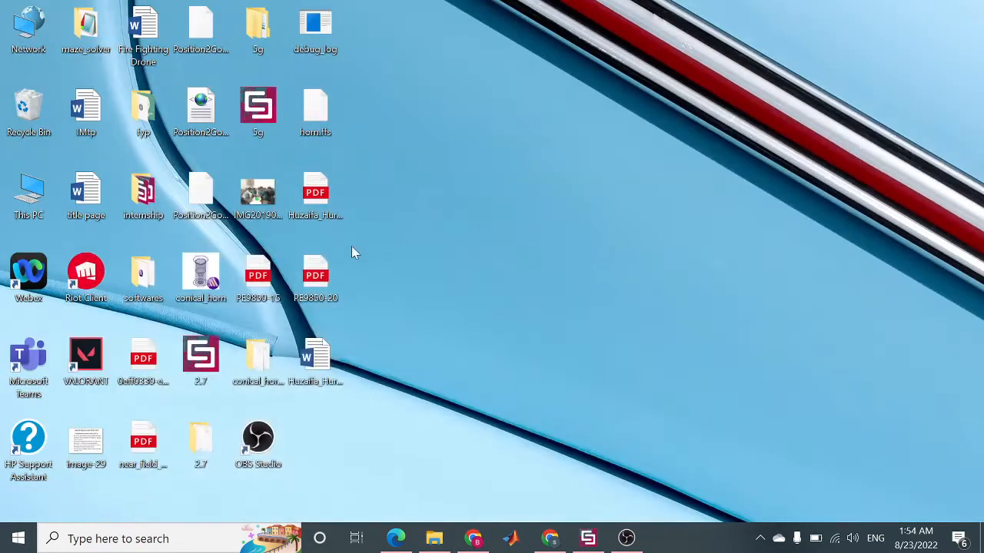
{"action": "double_click", "coordinate": [262, 276]}
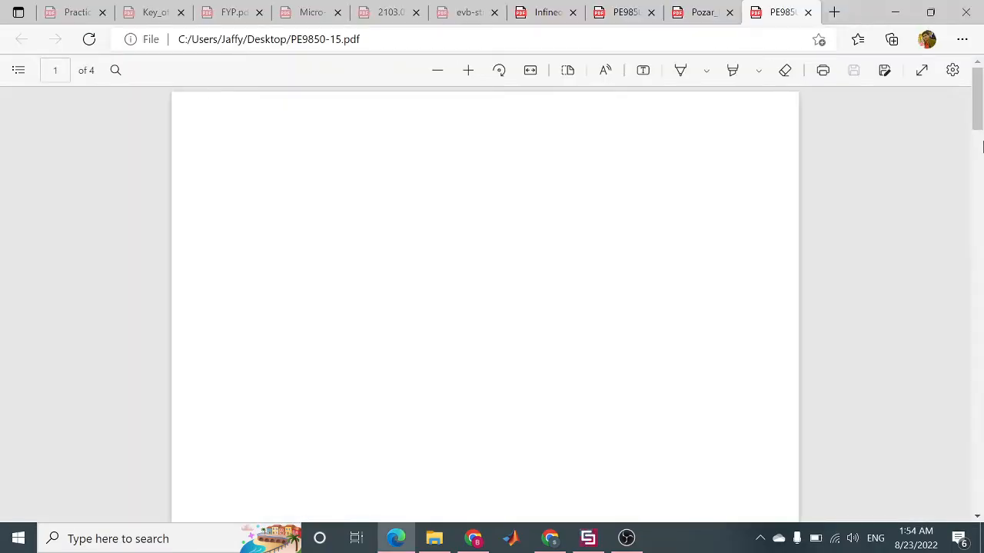
{"action": "mouse_move", "coordinate": [982, 96]}
{"action": "left_mouse_down"}
{"action": "mouse_move", "coordinate": [982, 480]}
{"action": "mouse_move", "coordinate": [982, 125]}
{"action": "mouse_move", "coordinate": [979, 462]}
{"action": "mouse_move", "coordinate": [979, 451]}
{"action": "left_mouse_up"}
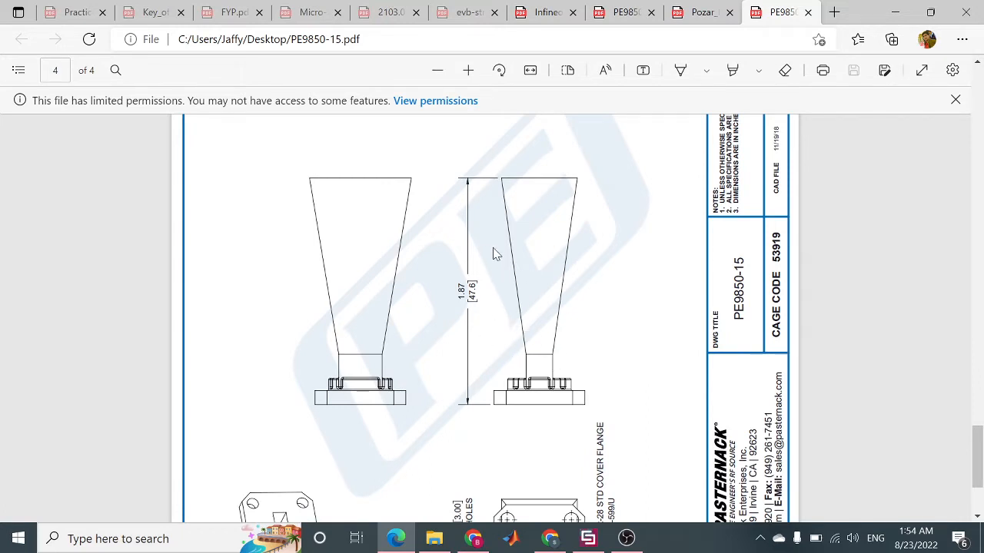
{"action": "left_click_drag", "start_coordinate": [980, 439], "coordinate": [980, 409]}
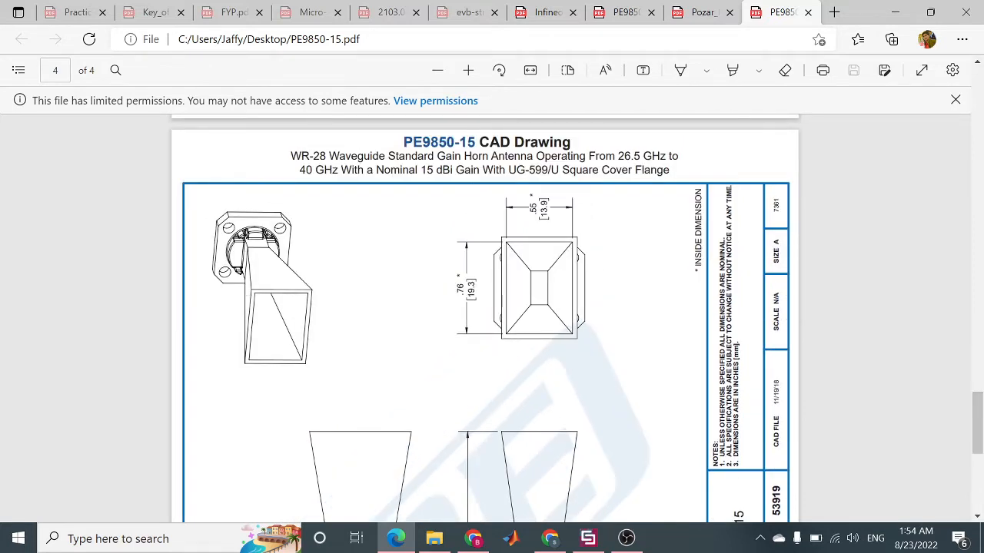
{"action": "left_click", "coordinate": [588, 538]}
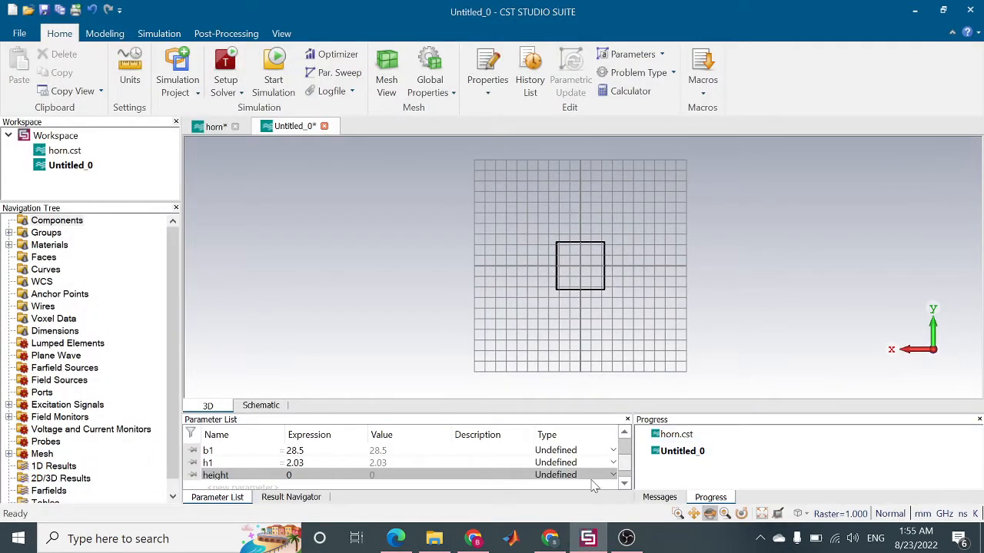
Set parameter a1 to 19.3 and parameter b1 to 13.9 in the parameter list.
{"action": "left_click", "coordinate": [624, 432]}
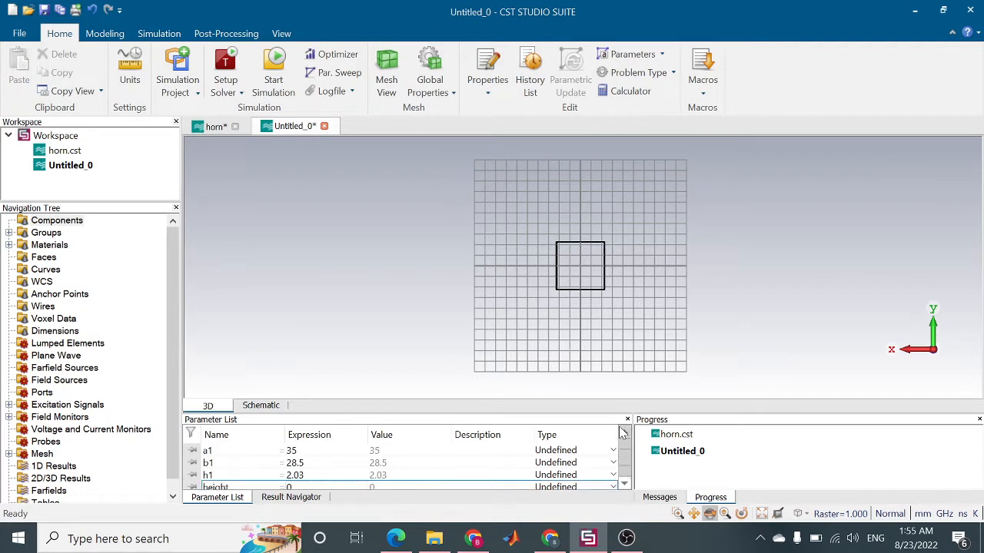
{"action": "left_click", "coordinate": [624, 432]}
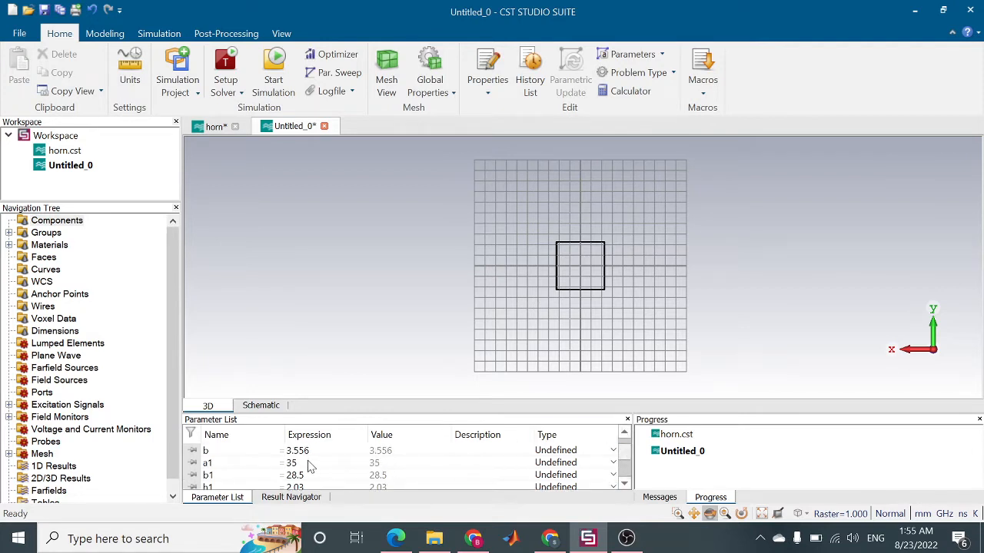
{"action": "left_click", "coordinate": [307, 463]}
{"action": "left_click", "coordinate": [307, 464]}
{"action": "type", "text": "19."}
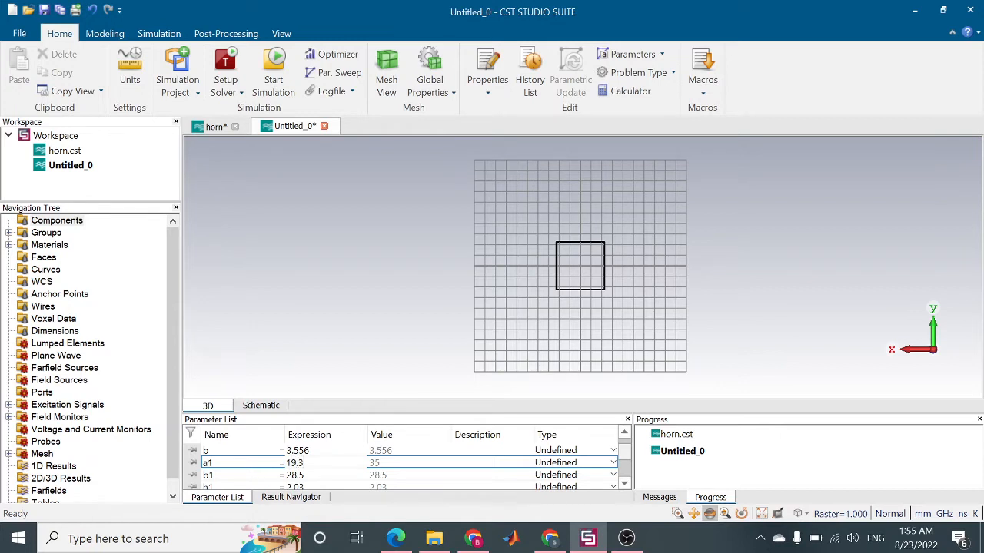
{"action": "double_click", "coordinate": [304, 474]}
{"action": "type", "text": "13.9"}
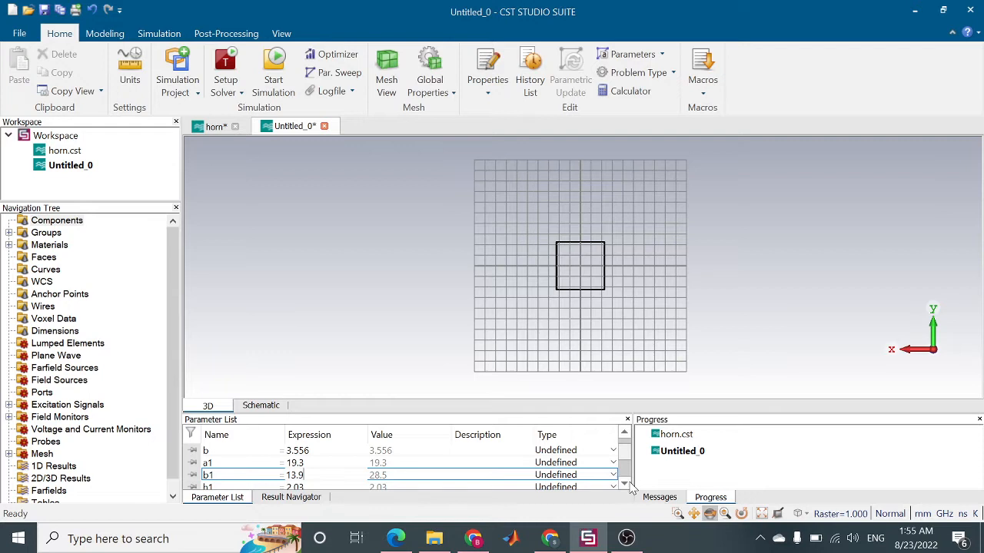
Set the height parameter to 4.
{"action": "left_click", "coordinate": [628, 483]}
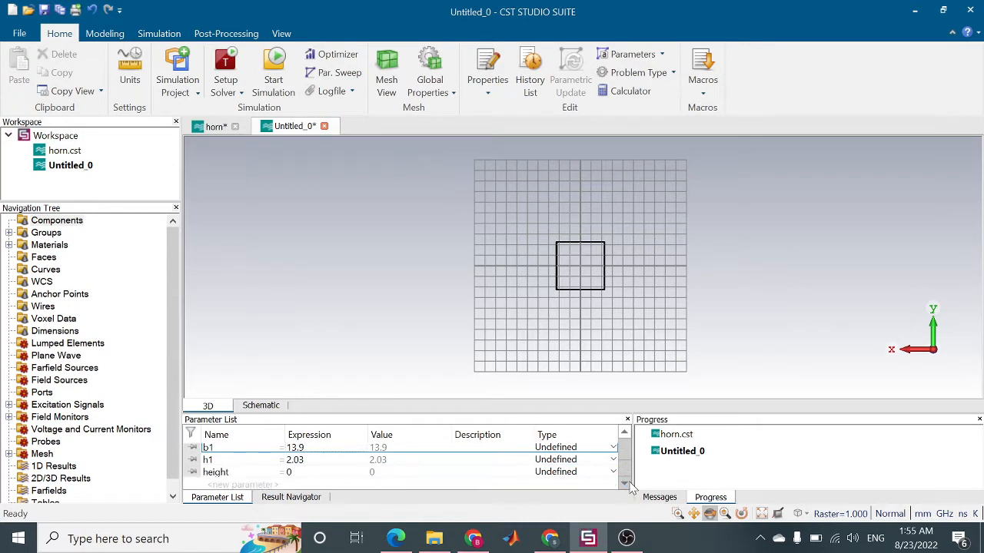
{"action": "left_click", "coordinate": [309, 472]}
{"action": "type", "text": "4"}
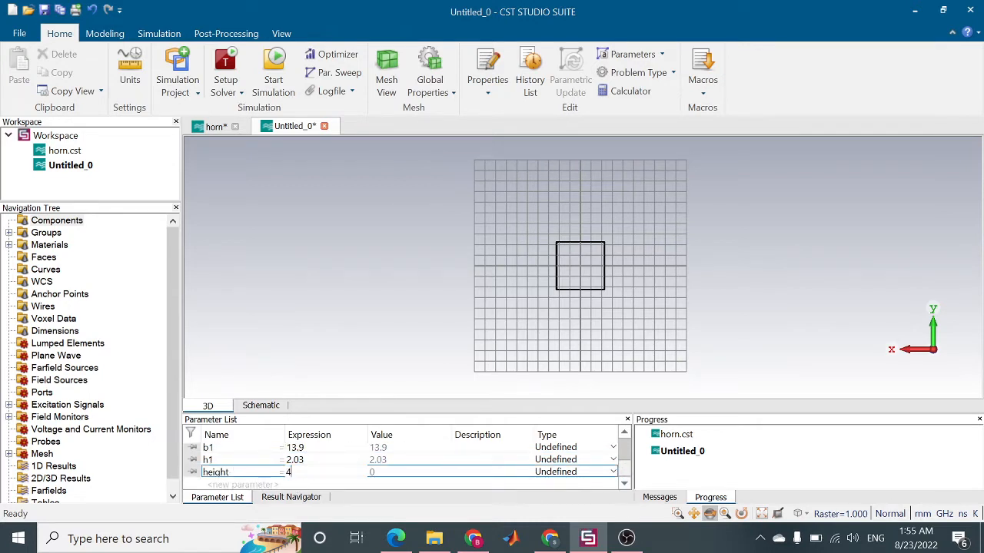
{"action": "key", "text": "Return"}
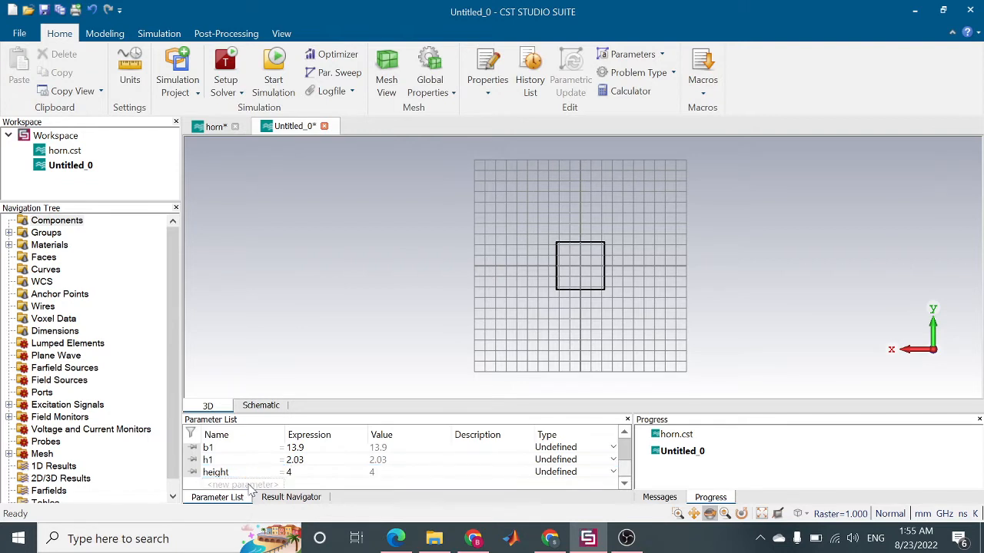
Add a parameter h with the value 47.6 below height in the parameter list.
{"action": "left_click", "coordinate": [246, 485]}
{"action": "type", "text": "h"}
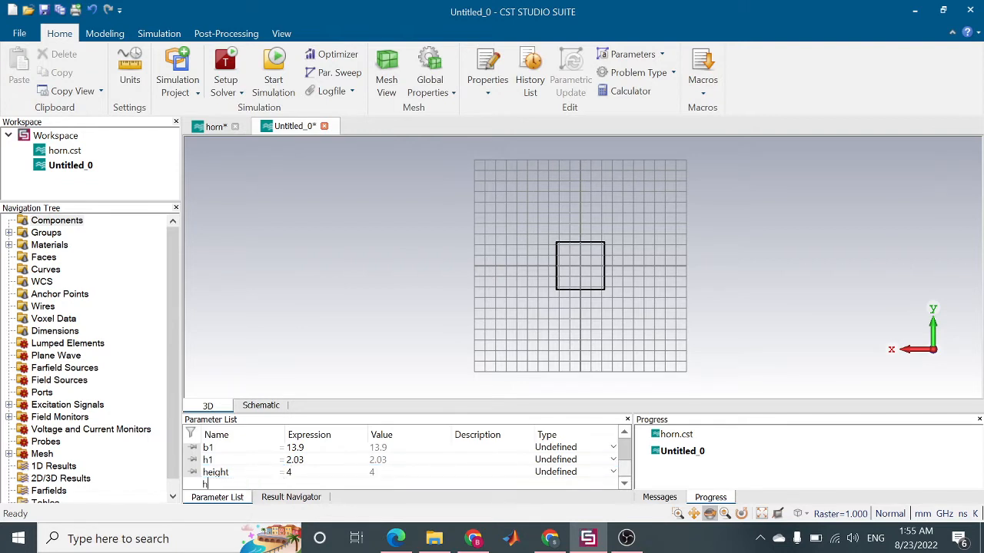
{"action": "key", "text": "Return"}
{"action": "left_click", "coordinate": [325, 480]}
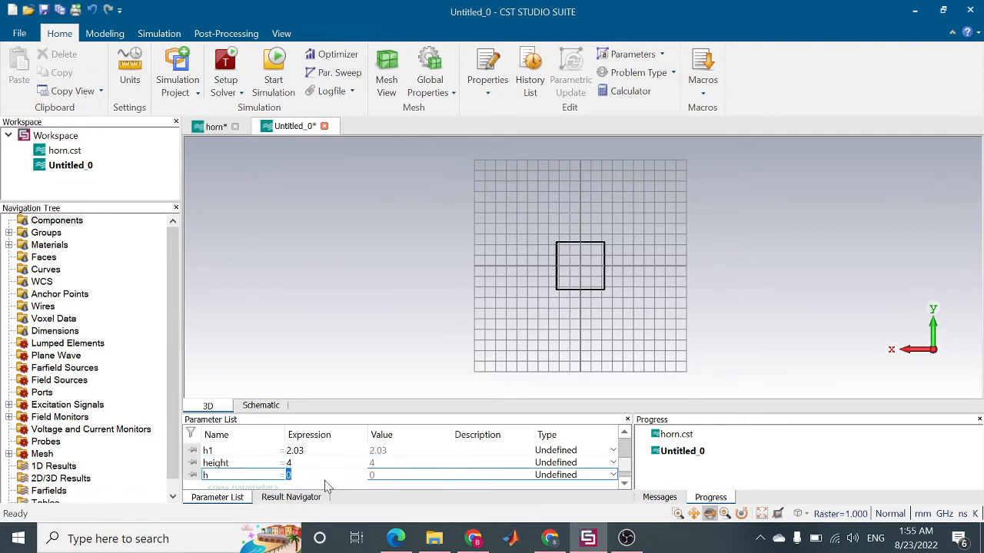
{"action": "type", "text": "47.6"}
{"action": "left_click", "coordinate": [357, 258]}
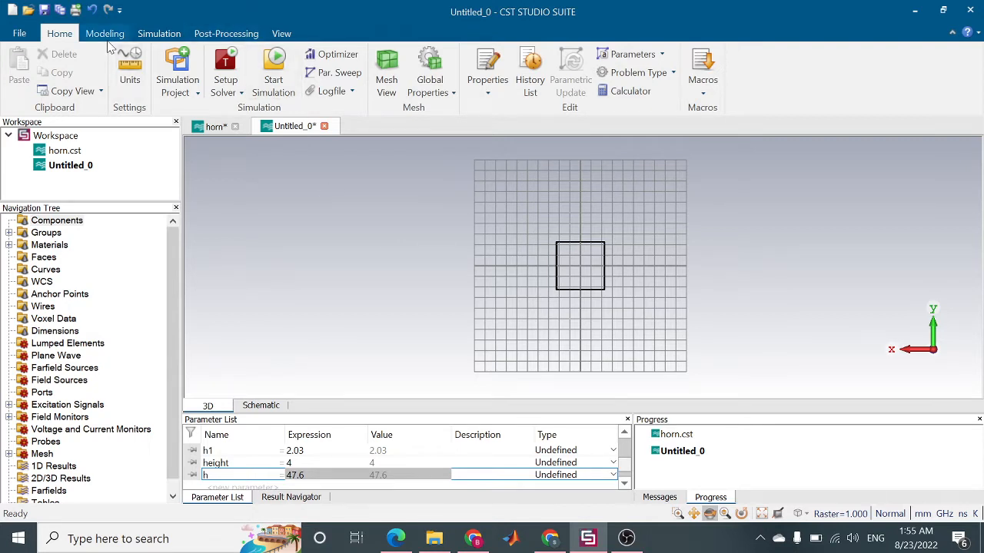
Start a new brick defined by numeric coordinates and name it waveguide_upper.
{"action": "left_click", "coordinate": [106, 37]}
{"action": "left_click", "coordinate": [180, 60]}
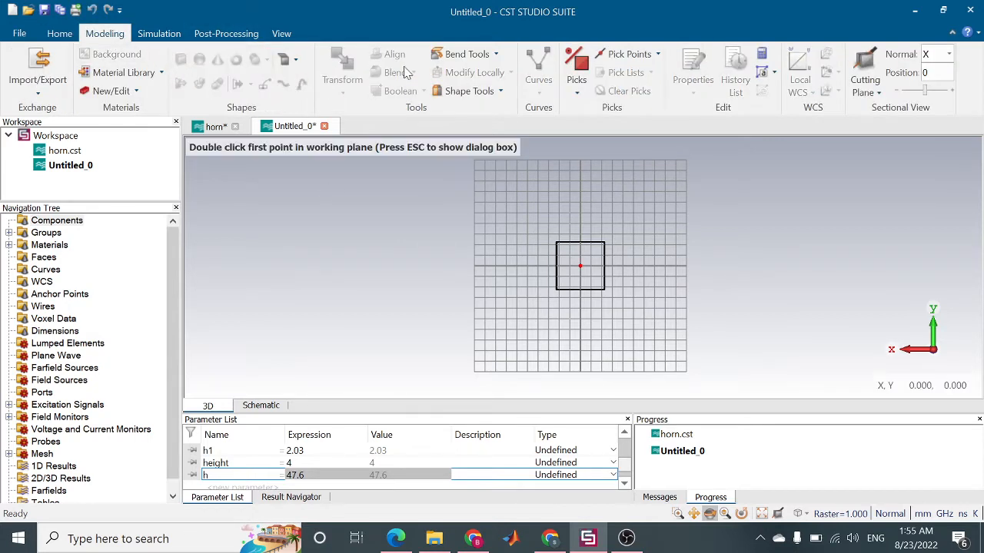
{"action": "key", "text": "Escape"}
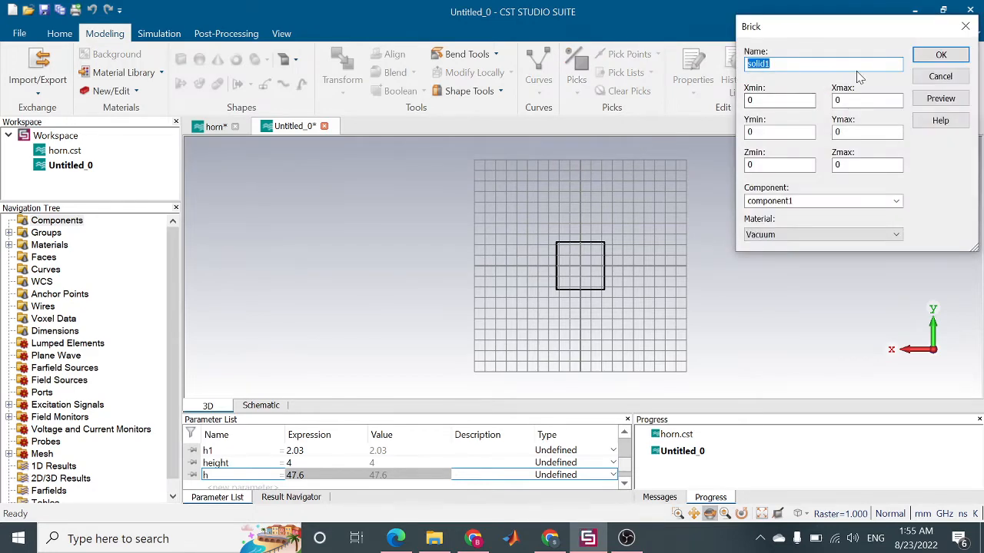
{"action": "key", "text": "BackSpace"}
{"action": "type", "text": "waveguid"}
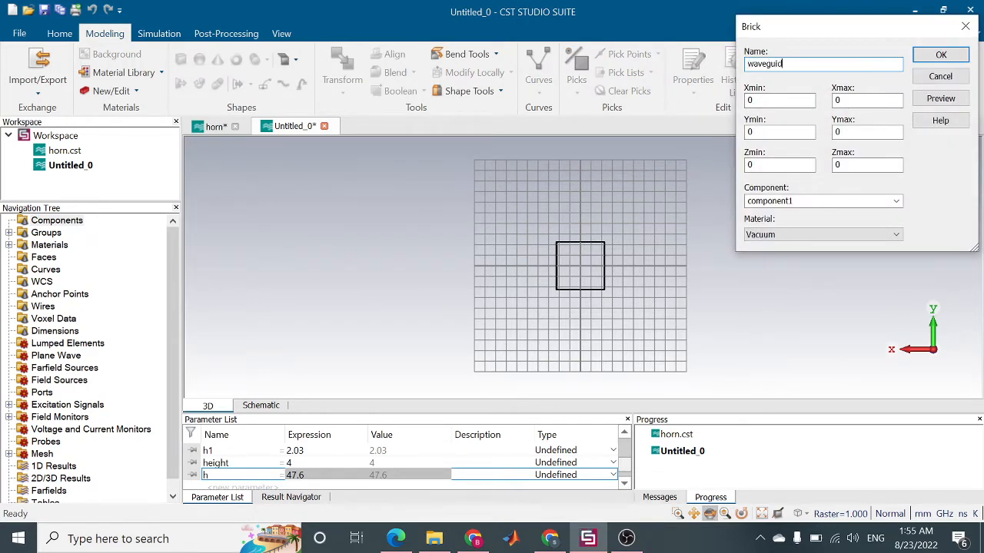
{"action": "type", "text": "e_upper"}
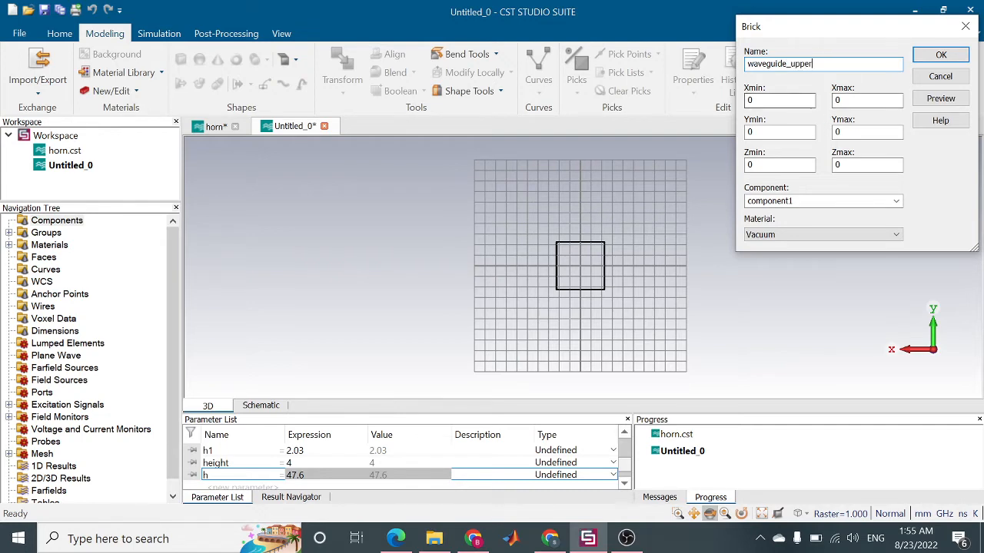
Set the waveguide_upper brick's X range from -a/2-h1/2 to a/2+h1/2.
{"action": "left_click", "coordinate": [767, 101]}
{"action": "key", "text": "BackSpace"}
{"action": "type", "text": "-"}
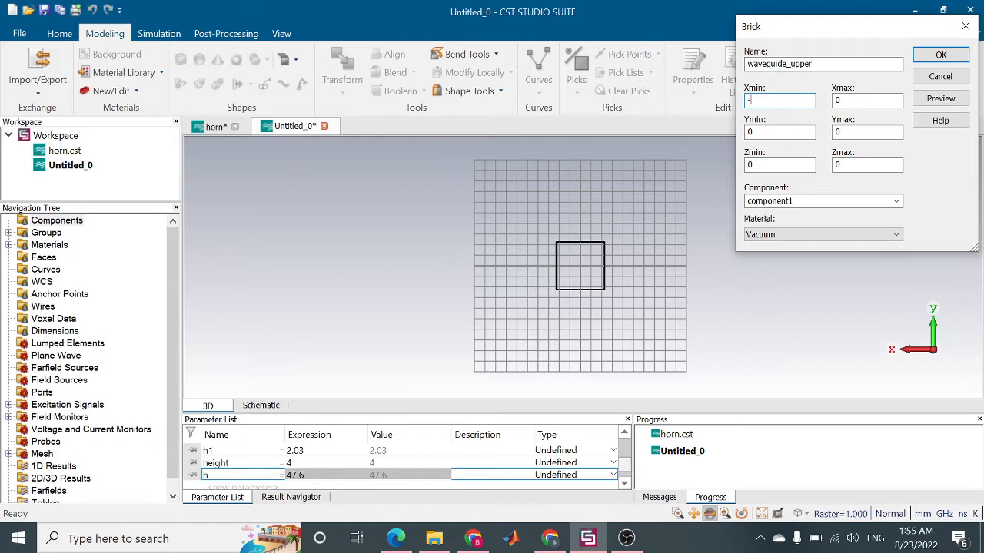
{"action": "type", "text": "a/2-h1/2"}
{"action": "key", "text": "Tab"}
{"action": "key", "text": "BackSpace"}
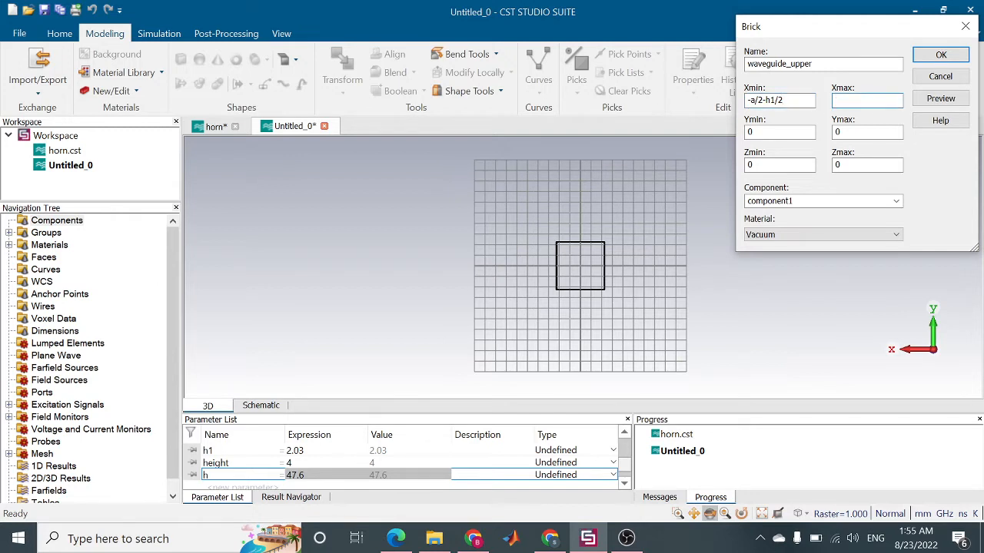
{"action": "type", "text": "a/2+h1/2"}
Set the waveguide_upper brick's Y range from -b/2-h1/2 to b/2+h1/2.
{"action": "left_click", "coordinate": [788, 132]}
{"action": "key", "text": "BackSpace"}
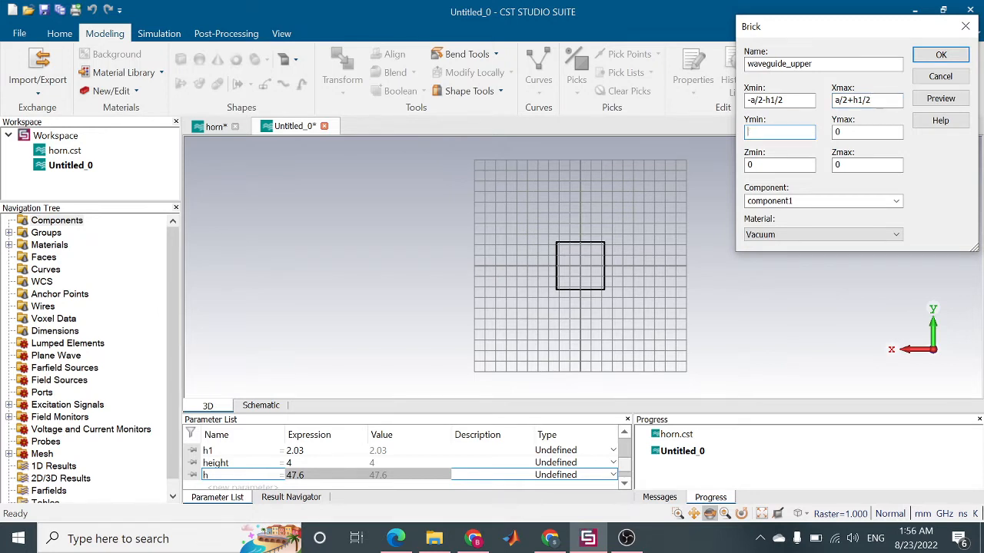
{"action": "type", "text": "-b/2-h1/2"}
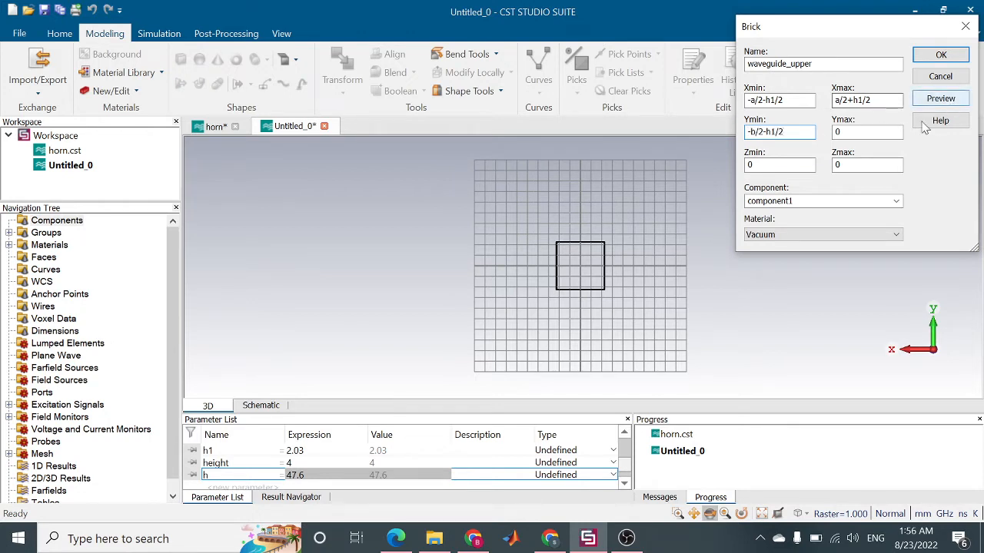
{"action": "key", "text": "Tab"}
{"action": "key", "text": "BackSpace"}
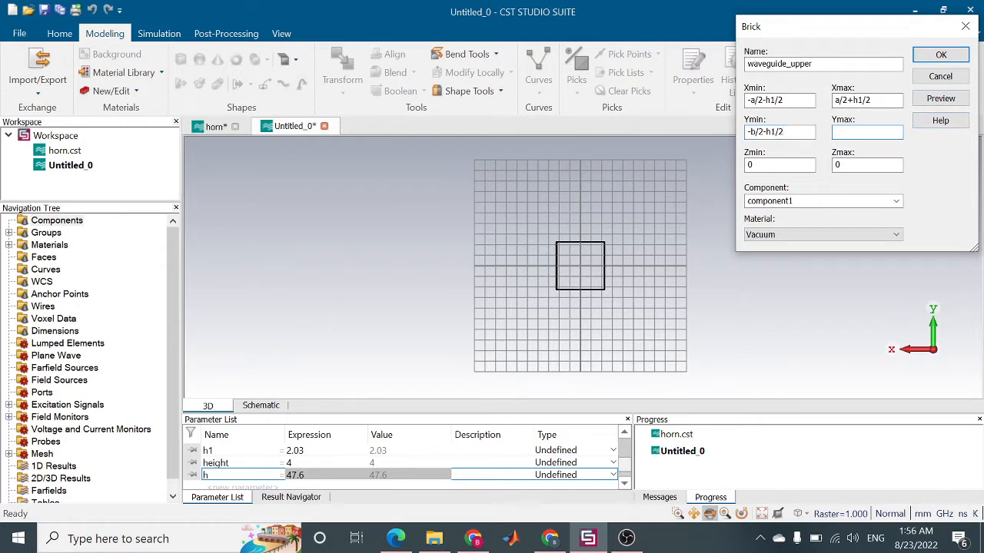
{"action": "type", "text": "b/2+h1/2"}
Set the brick's Z range from 0 to 4, assign PEC as its material, and create it.
{"action": "key", "text": "Tab"}
{"action": "key", "text": "BackSpace"}
{"action": "type", "text": "0"}
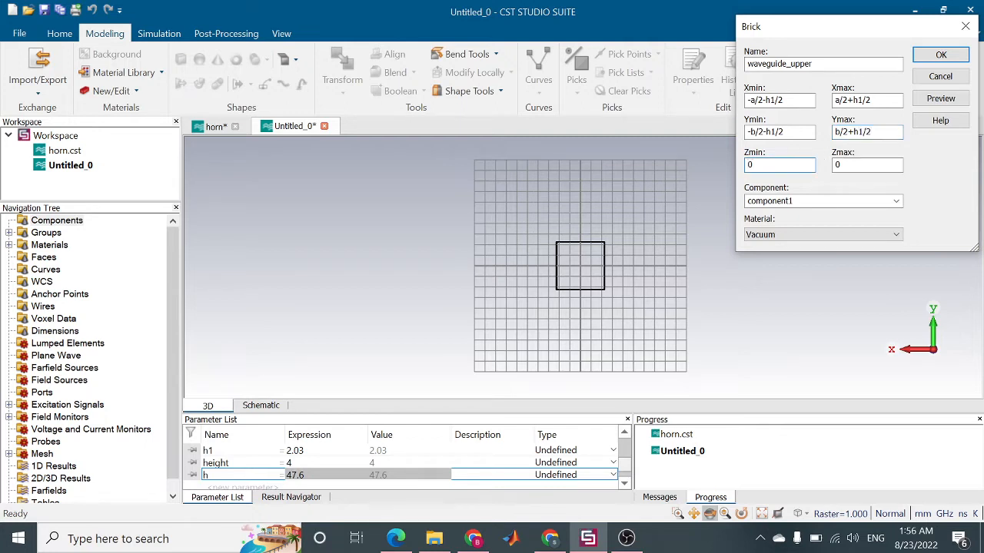
{"action": "left_click", "coordinate": [864, 162]}
{"action": "key", "text": "BackSpace"}
{"action": "left_click", "coordinate": [799, 236]}
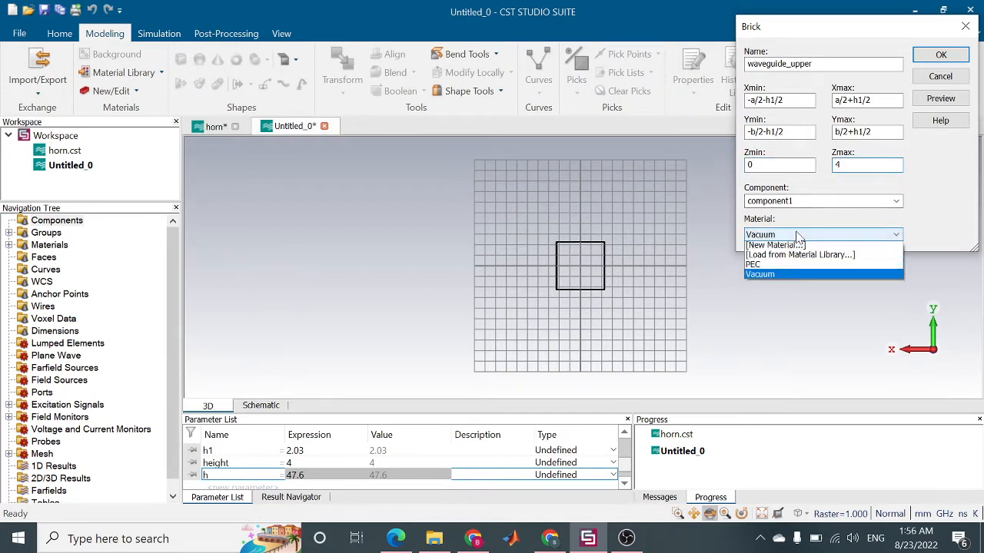
{"action": "left_click", "coordinate": [781, 264]}
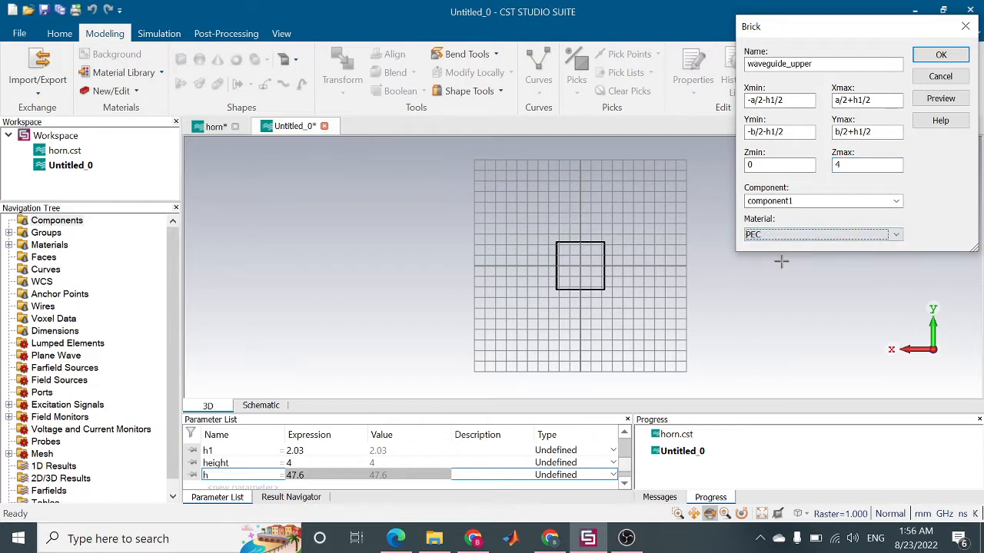
{"action": "left_click", "coordinate": [936, 55]}
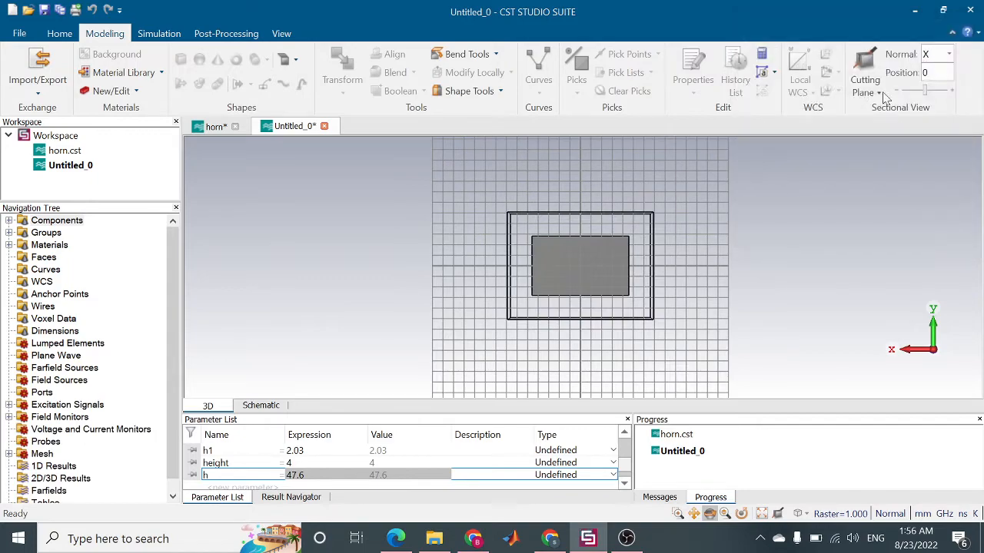
Start a second brick defined by numeric coordinates and name it upper_aperture.
{"action": "left_click_drag", "start_coordinate": [738, 274], "coordinate": [517, 309]}
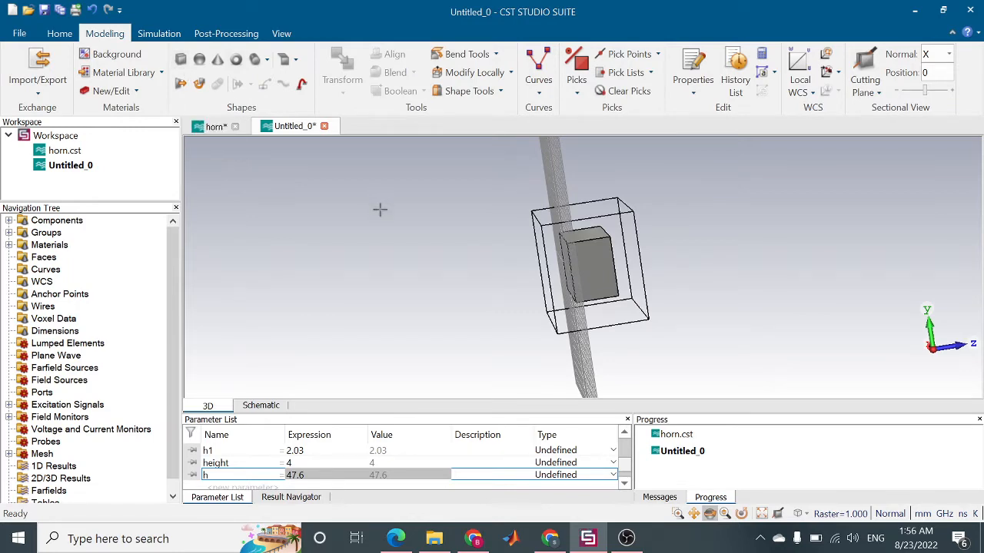
{"action": "left_click_drag", "start_coordinate": [380, 211], "coordinate": [452, 204]}
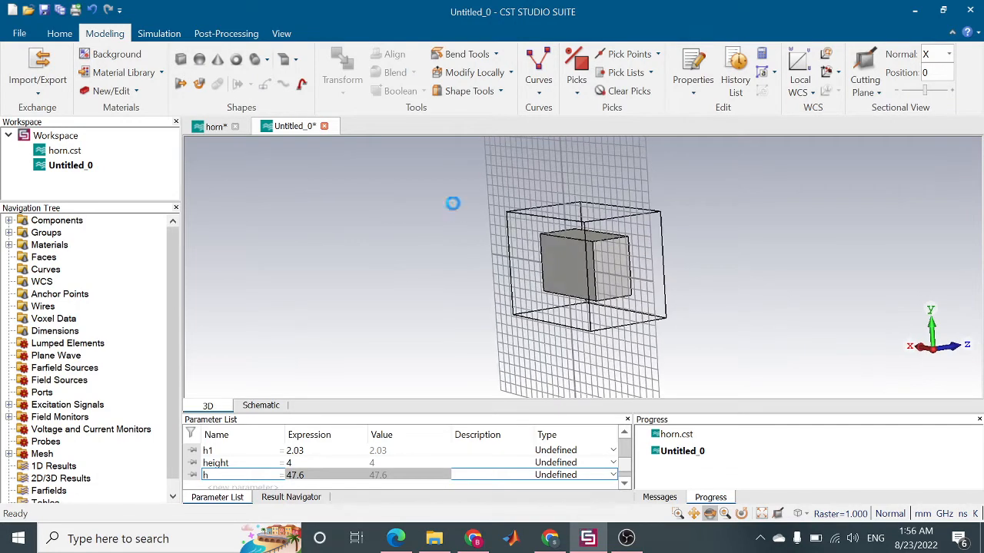
{"action": "left_click", "coordinate": [181, 61]}
{"action": "key", "text": "Escape"}
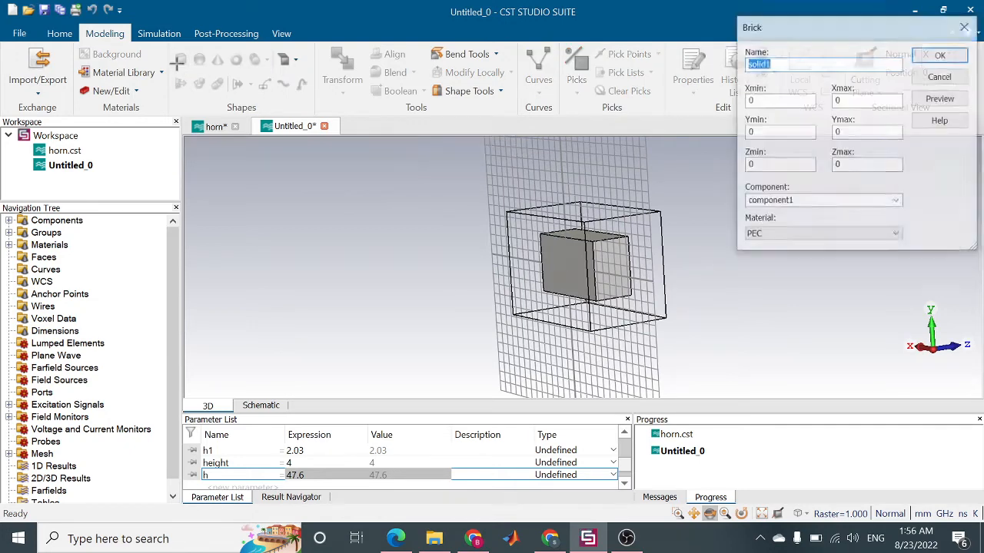
{"action": "key", "text": "BackSpace"}
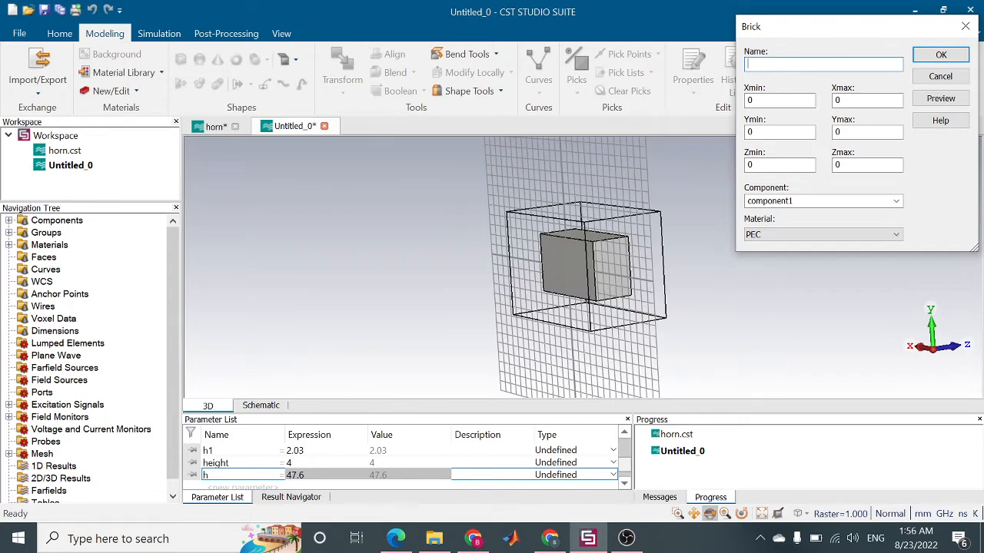
{"action": "type", "text": "upper_aperture"}
Set the upper_aperture brick's X range from -a1/2-h1/2 to a1/2+h1/2.
{"action": "left_click", "coordinate": [750, 100]}
{"action": "key", "text": "BackSpace"}
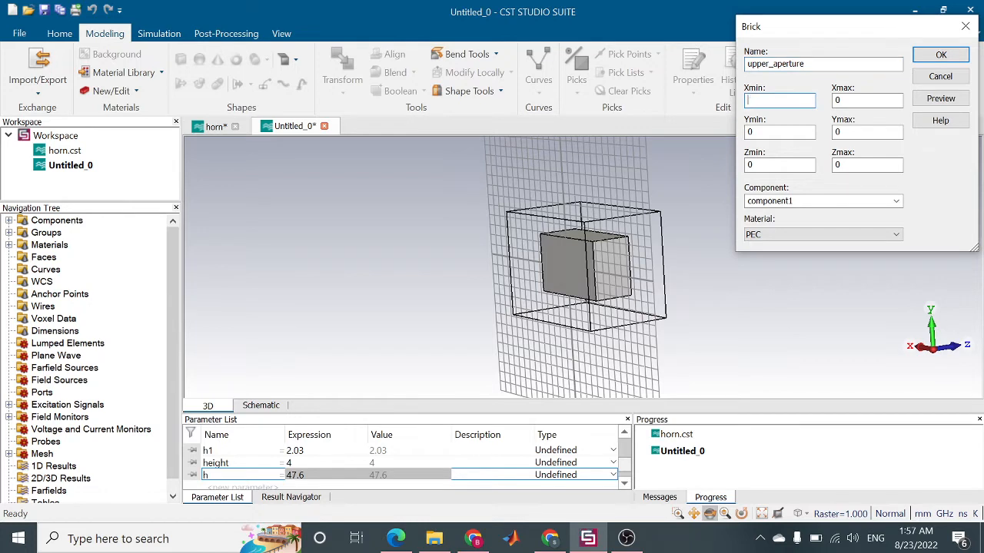
{"action": "type", "text": "-a1/2-h1/2"}
{"action": "key", "text": "Tab"}
{"action": "key", "text": "BackSpace"}
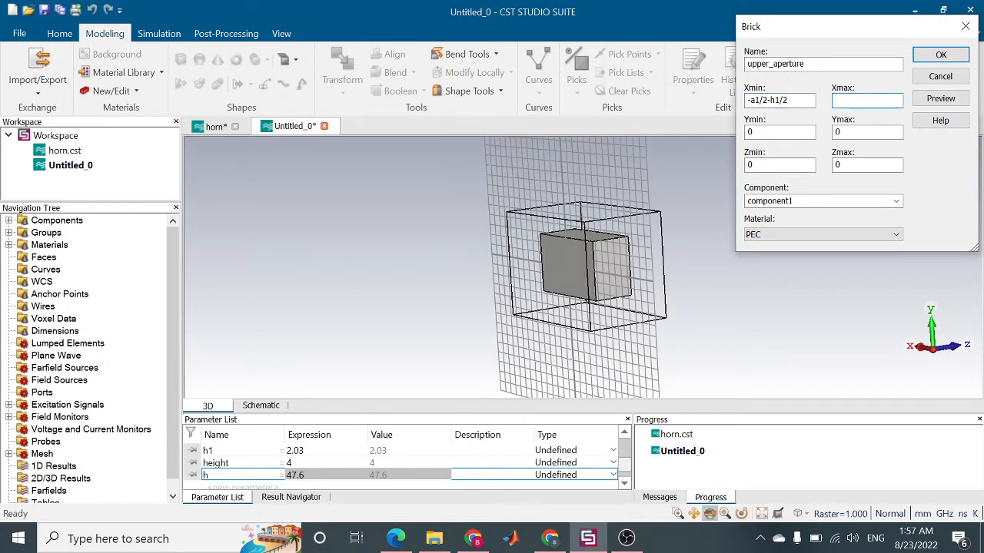
{"action": "type", "text": "a1/2+h1/2"}
{"action": "key", "text": "Tab"}
{"action": "key", "text": "BackSpace"}
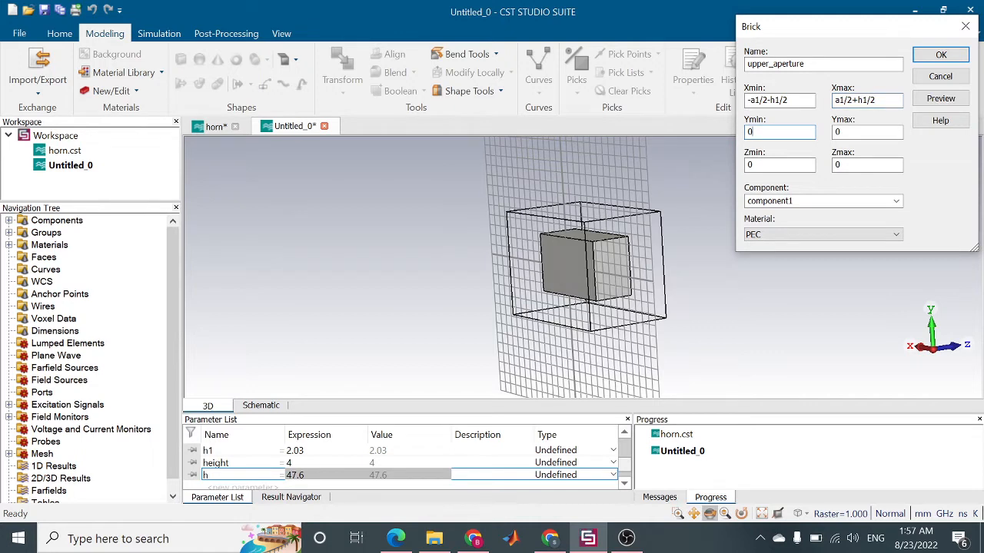
Set the upper_aperture brick's Y range from -b1/2-h1/2 to b1/2+h1/2.
{"action": "type", "text": "-b1/2-h2/"}
{"action": "key", "text": "BackSpace"}
{"action": "type", "text": "1/1"}
{"action": "key", "text": "BackSpace"}
{"action": "type", "text": "2"}
{"action": "key", "text": "Tab"}
{"action": "key", "text": "BackSpace"}
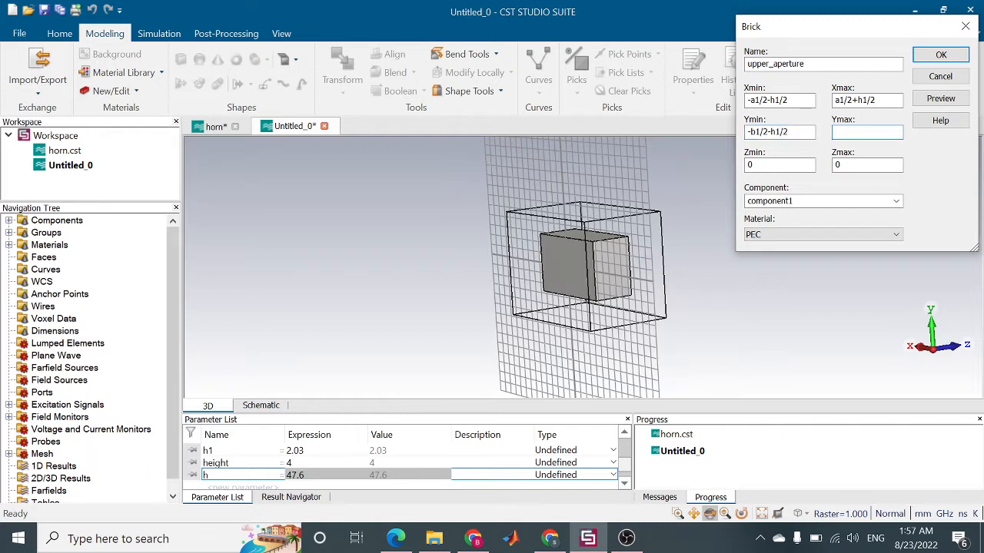
{"action": "type", "text": "b1/2+h1/2"}
{"action": "key", "text": "Tab"}
{"action": "key", "text": "End"}
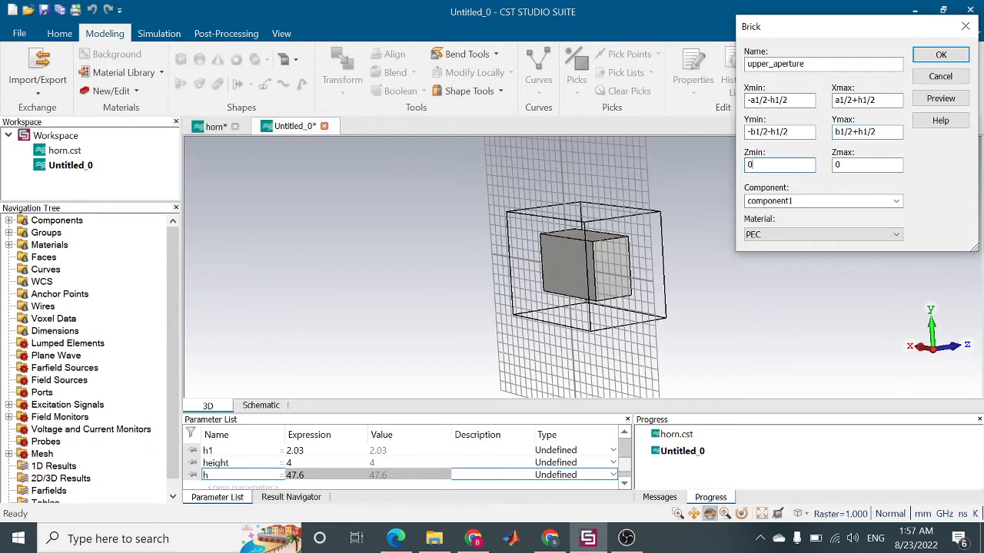
Set both Z limits of the upper_aperture brick to h and create it in PEC.
{"action": "key", "text": "BackSpace"}
{"action": "type", "text": "47"}
{"action": "key", "text": "BackSpace"}
{"action": "key", "text": "BackSpace"}
{"action": "type", "text": "h"}
{"action": "key", "text": "Tab"}
{"action": "type", "text": "h"}
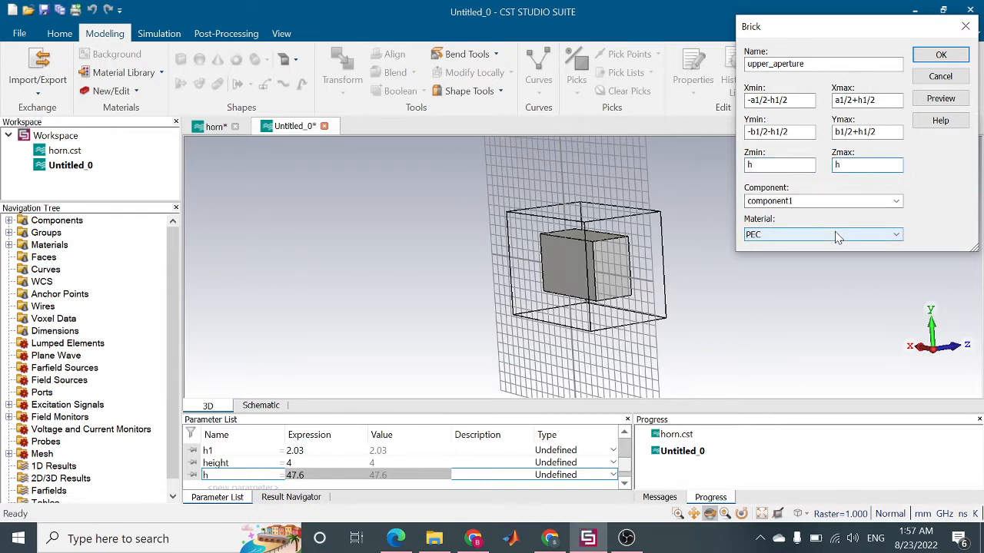
{"action": "left_click", "coordinate": [940, 57]}
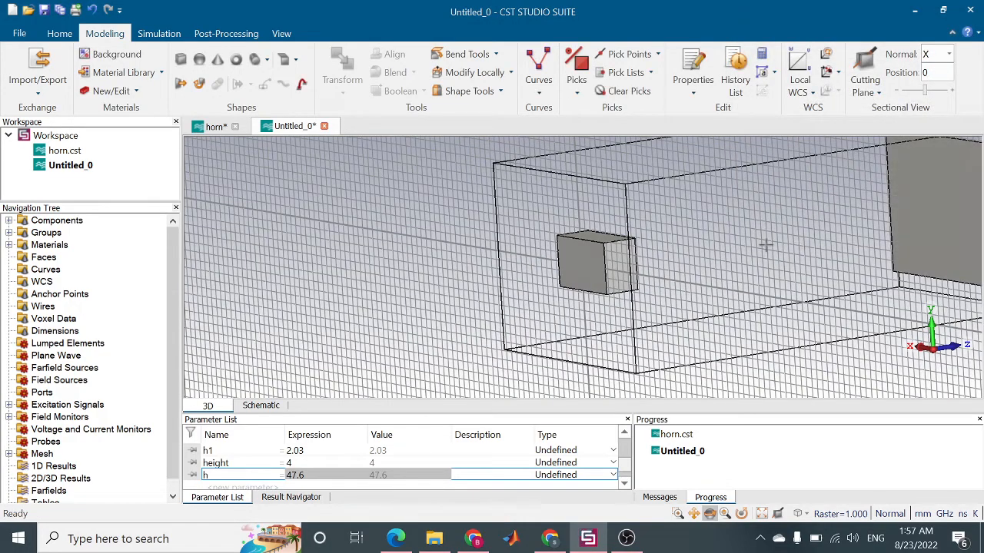
Pick the waveguide block's end face facing the aperture and the face of the upper_aperture sheet.
{"action": "mouse_move", "coordinate": [766, 245]}
{"action": "left_mouse_down"}
{"action": "mouse_move", "coordinate": [641, 255]}
{"action": "mouse_move", "coordinate": [750, 268]}
{"action": "mouse_move", "coordinate": [635, 268]}
{"action": "mouse_move", "coordinate": [771, 285]}
{"action": "mouse_move", "coordinate": [842, 268]}
{"action": "mouse_move", "coordinate": [760, 269]}
{"action": "left_mouse_up"}
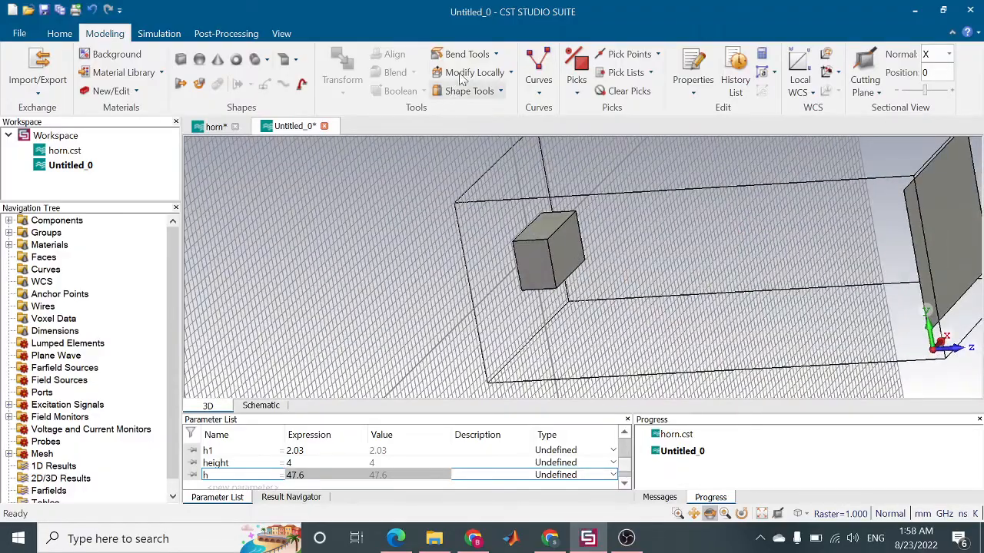
{"action": "left_click", "coordinate": [627, 54]}
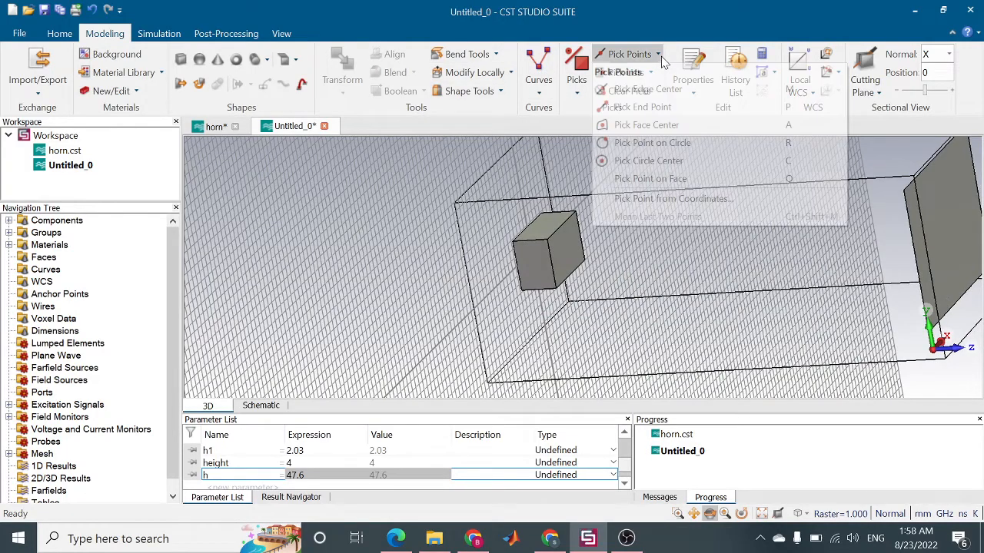
{"action": "left_click", "coordinate": [575, 93]}
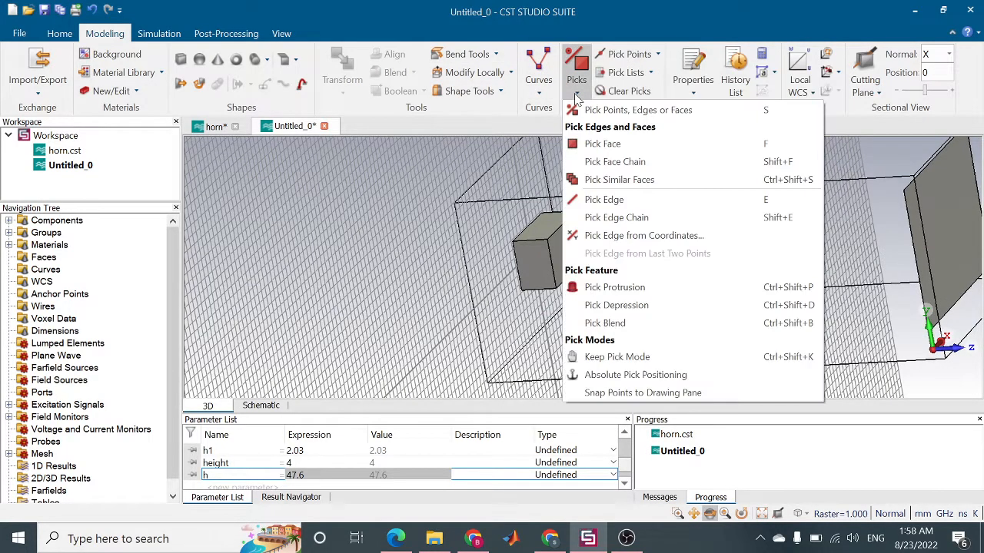
{"action": "left_click", "coordinate": [602, 144]}
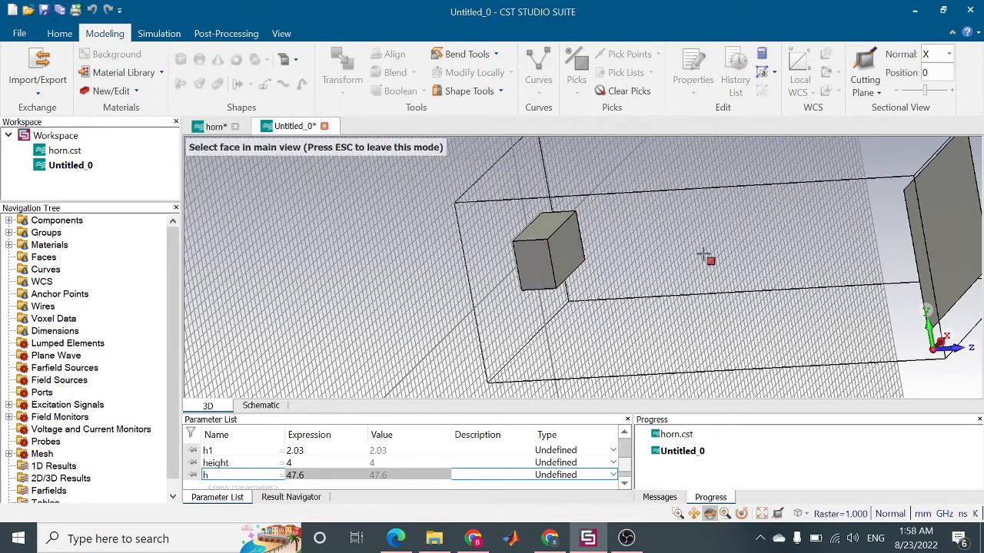
{"action": "left_click", "coordinate": [561, 249]}
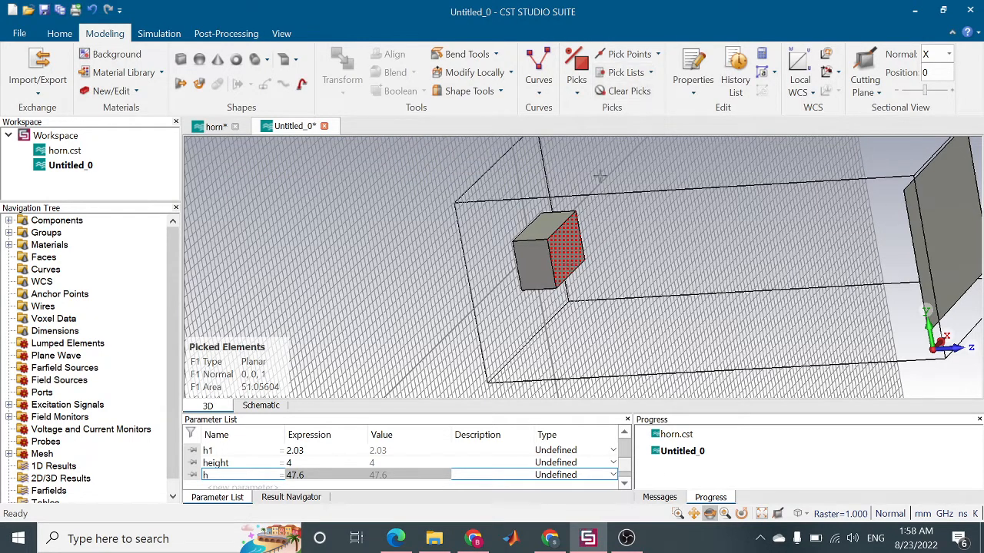
{"action": "left_click", "coordinate": [577, 93]}
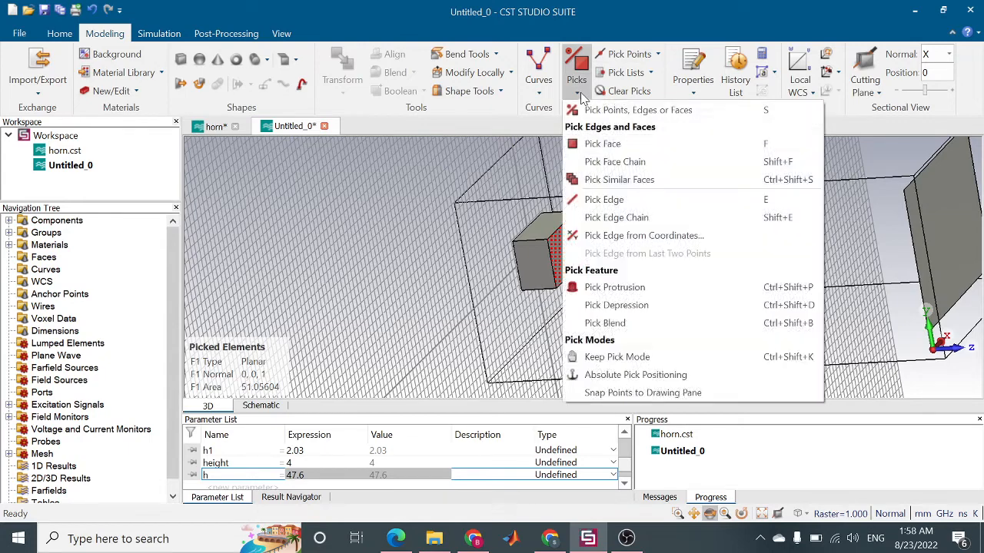
{"action": "left_click", "coordinate": [603, 144]}
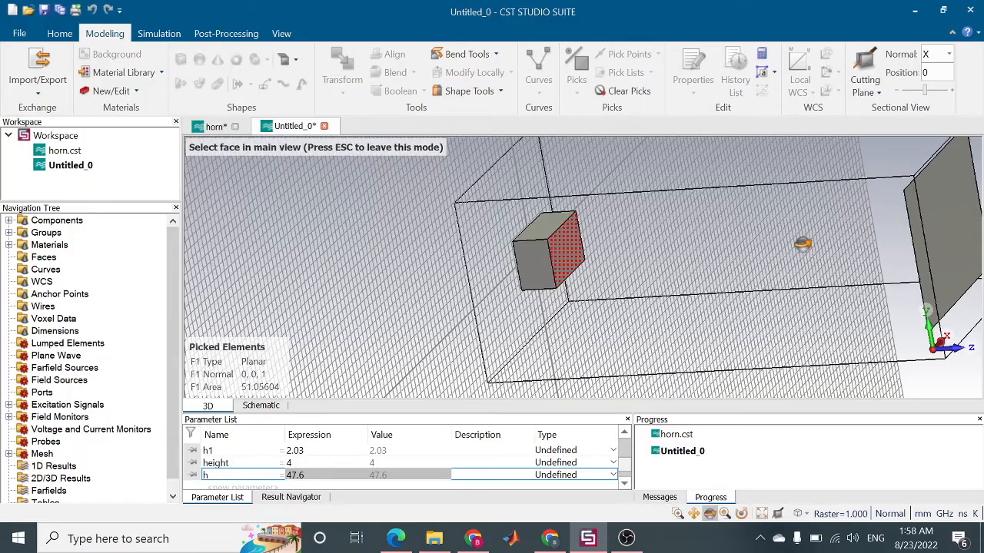
{"action": "left_click_drag", "start_coordinate": [801, 242], "coordinate": [981, 209]}
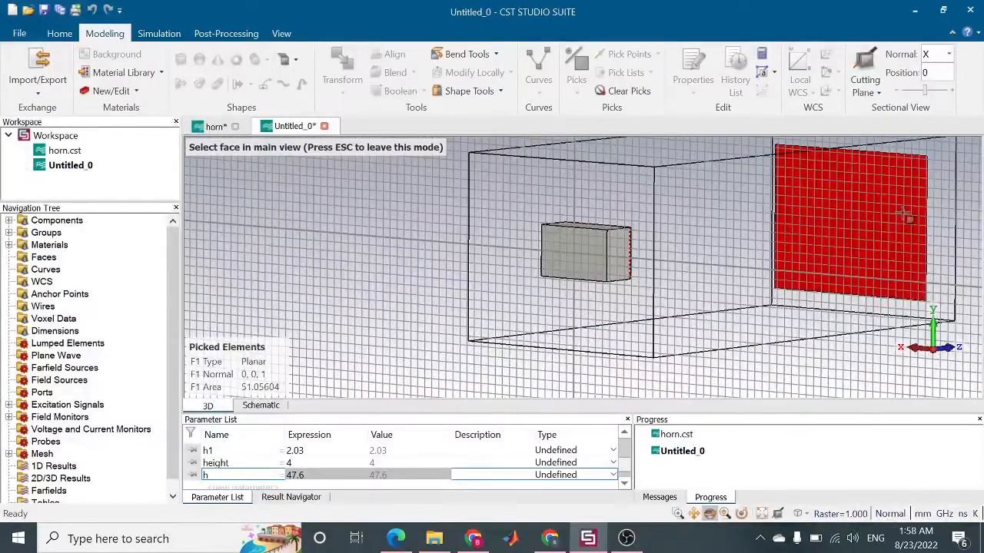
{"action": "double_click", "coordinate": [902, 214]}
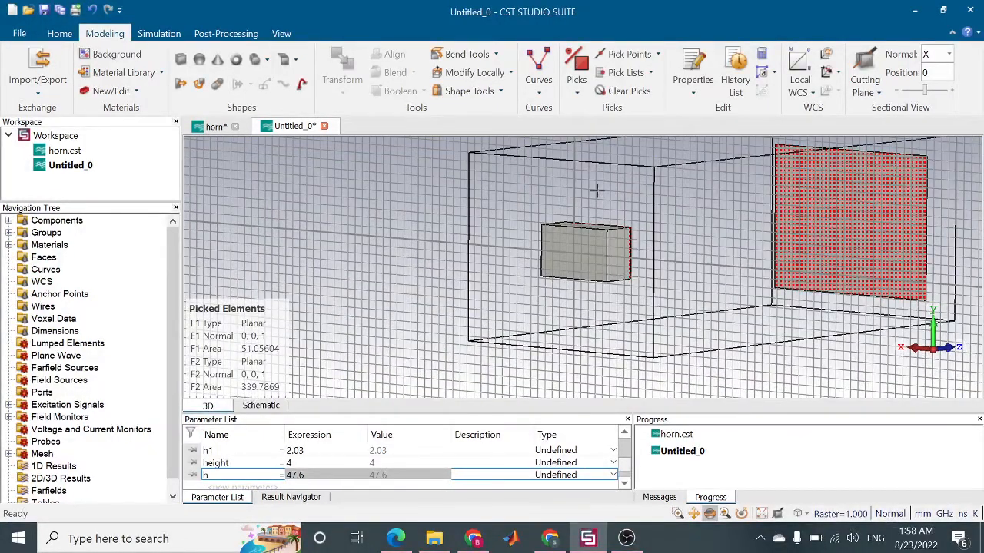
Start a loft between the two picked faces and preview it with zero smoothness.
{"action": "left_click", "coordinate": [219, 85]}
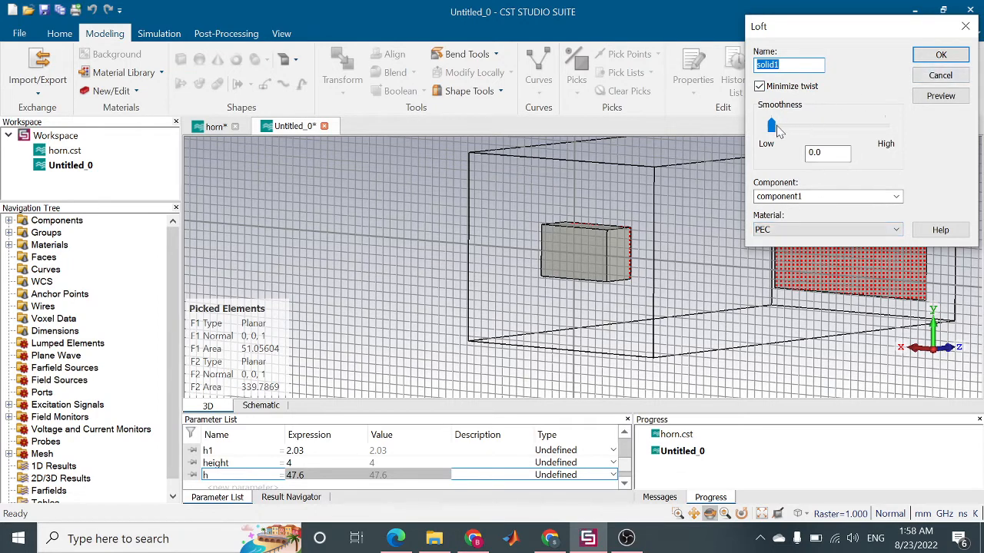
{"action": "left_click_drag", "start_coordinate": [771, 129], "coordinate": [766, 128]}
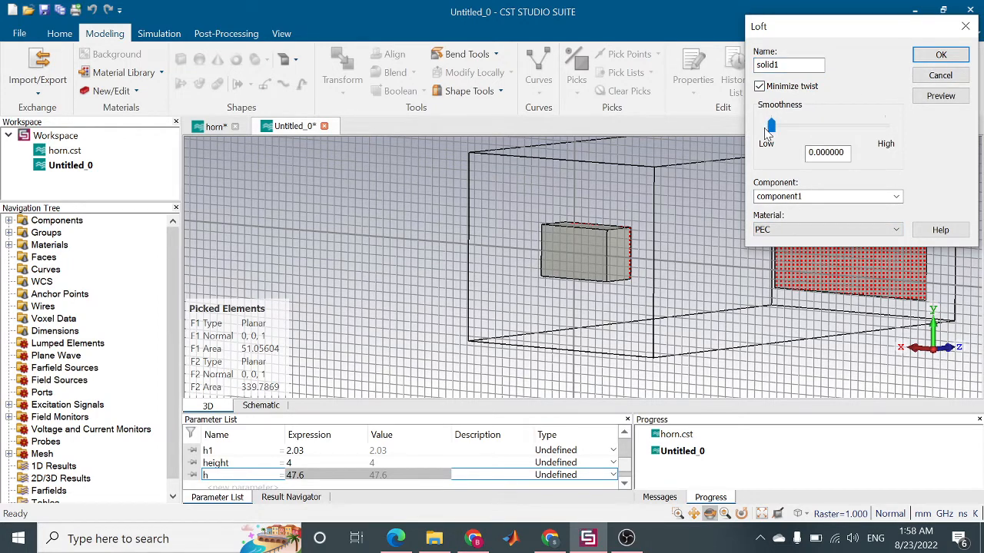
{"action": "left_click", "coordinate": [939, 96]}
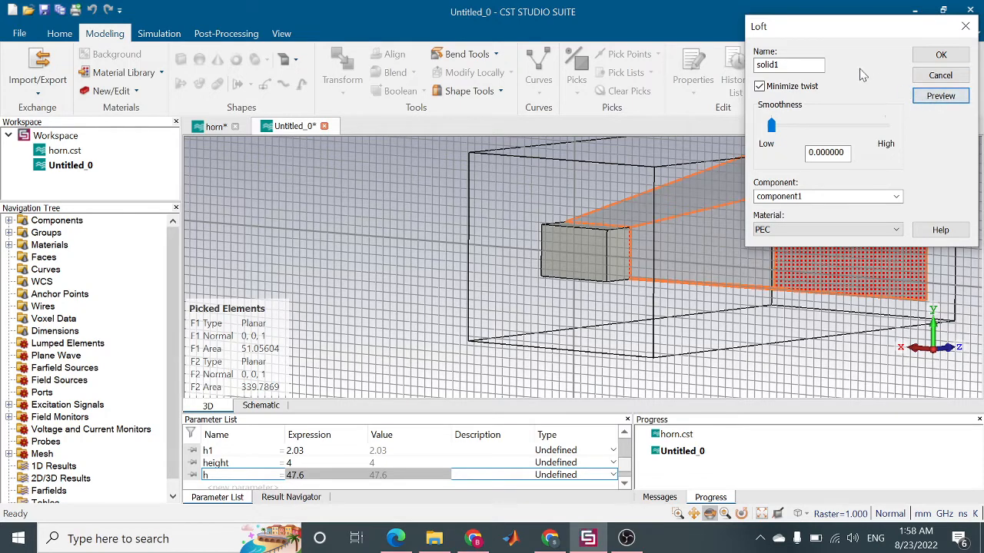
{"action": "left_click_drag", "start_coordinate": [836, 39], "coordinate": [406, 131]}
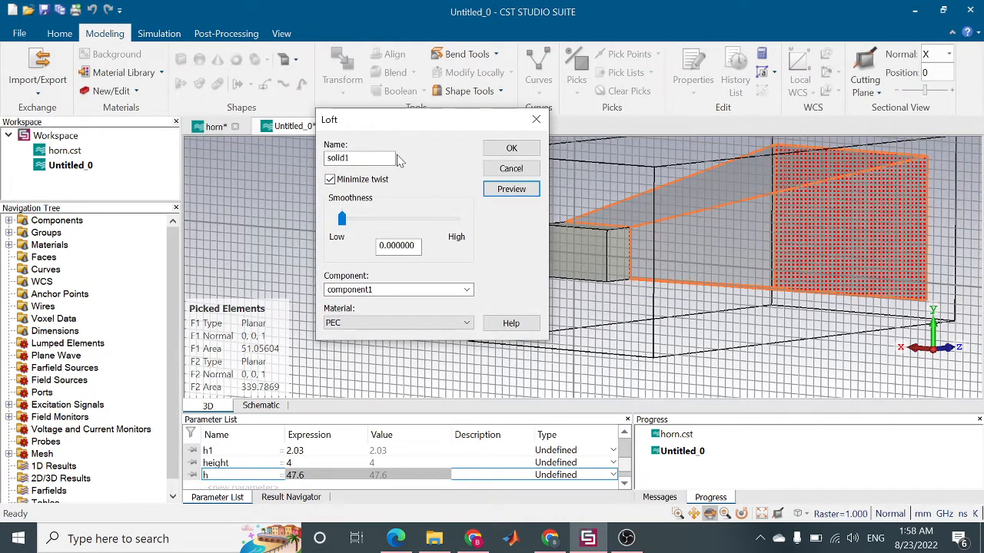
Try previewing the loft with a smoothness of 0.62.
{"action": "left_click_drag", "start_coordinate": [344, 222], "coordinate": [413, 221]}
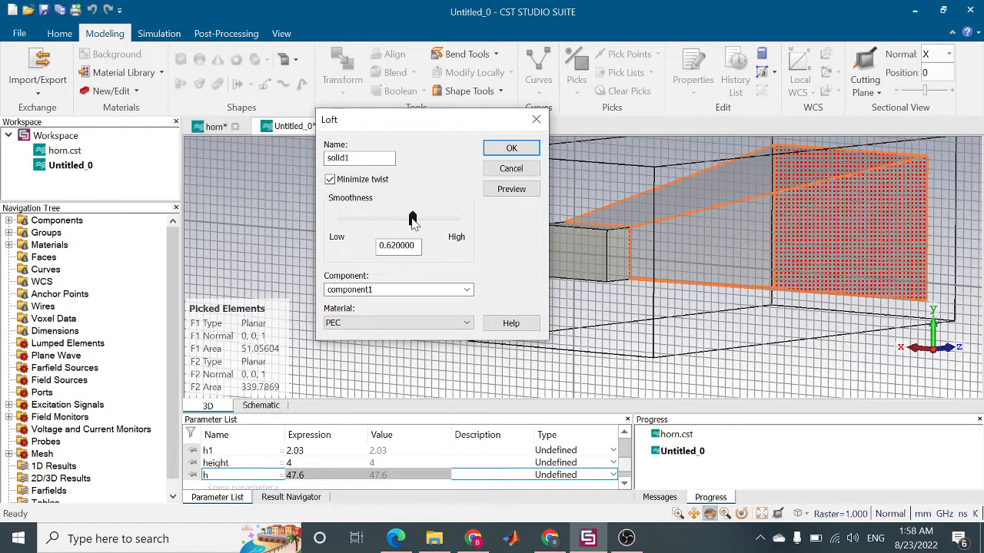
{"action": "left_click", "coordinate": [512, 189]}
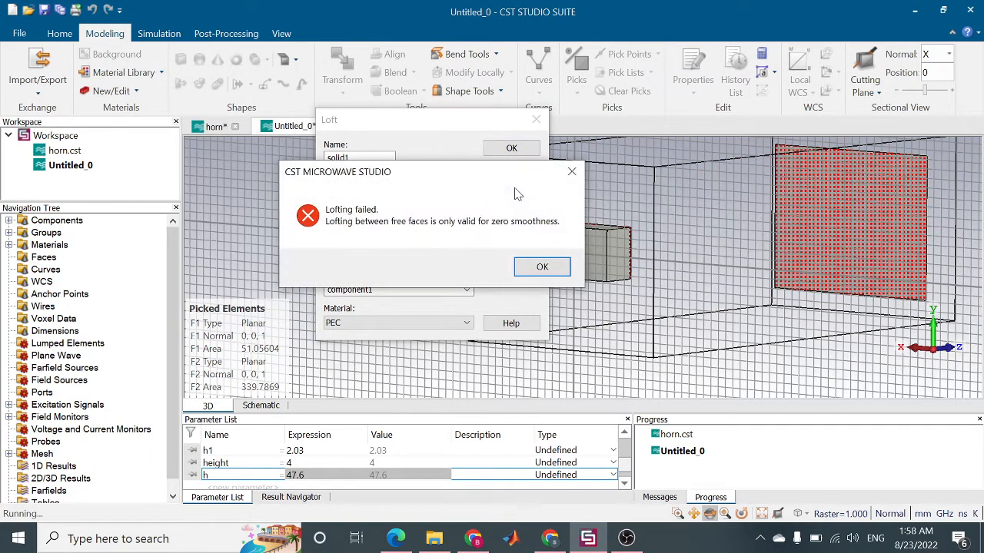
{"action": "left_click", "coordinate": [541, 266]}
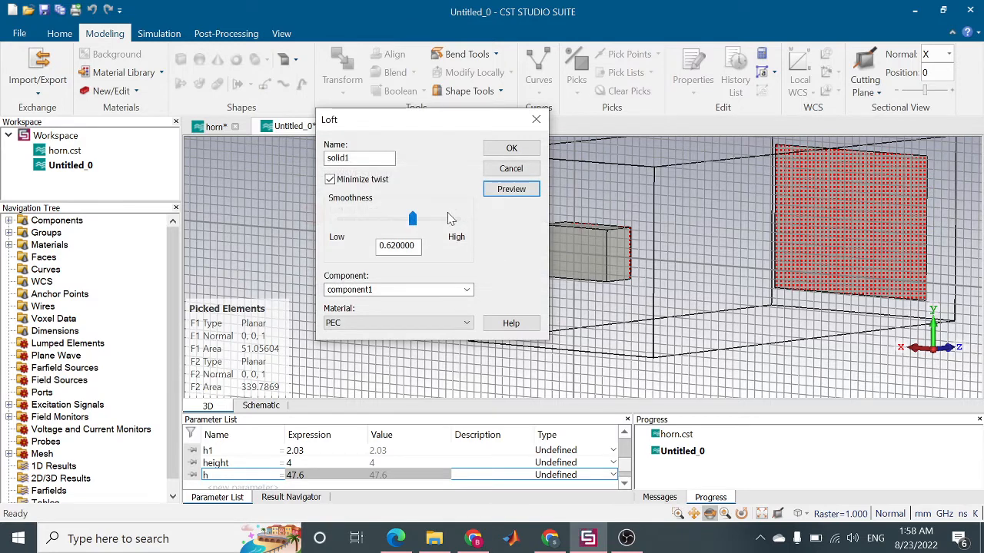
Return the loft smoothness to 0, preview the shape, and create the PEC loft between waveguide and aperture.
{"action": "left_click_drag", "start_coordinate": [415, 221], "coordinate": [340, 222]}
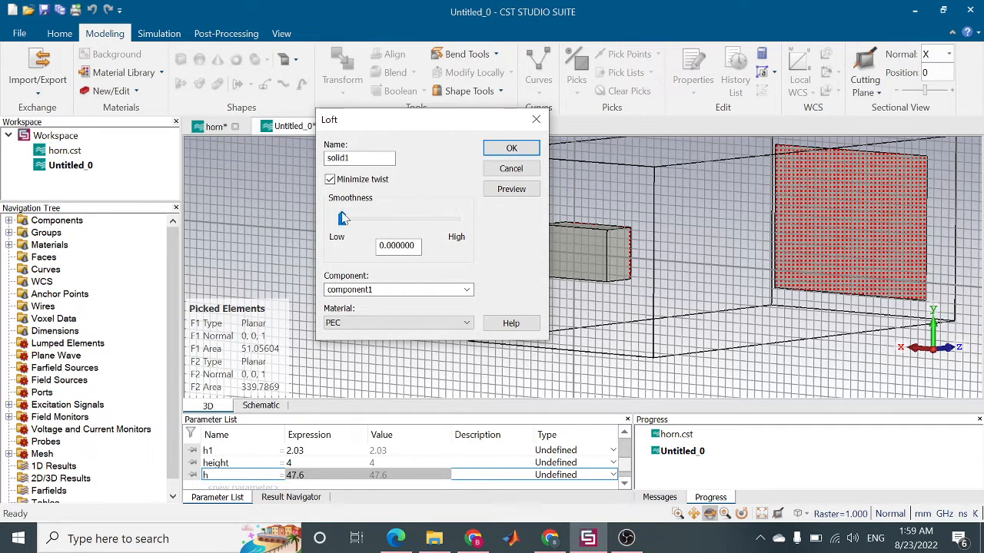
{"action": "left_click", "coordinate": [511, 189]}
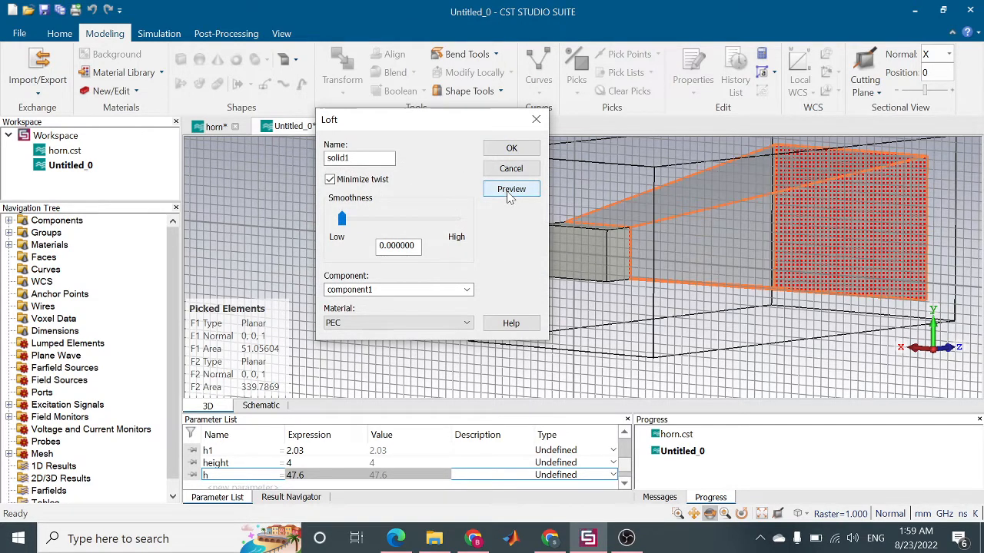
{"action": "left_click", "coordinate": [534, 149]}
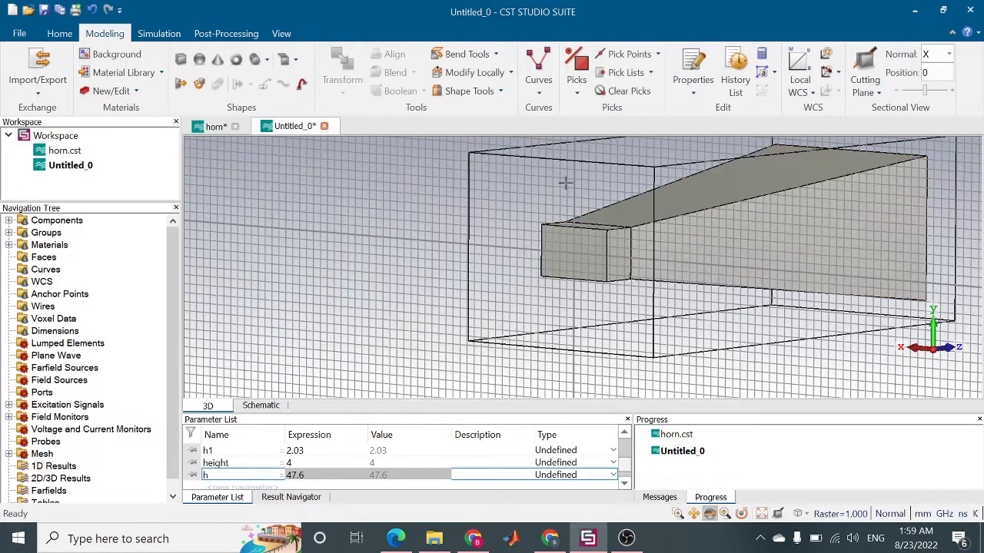
Pick the large aperture face at the wide end of the horn.
{"action": "left_click_drag", "start_coordinate": [690, 315], "coordinate": [461, 304]}
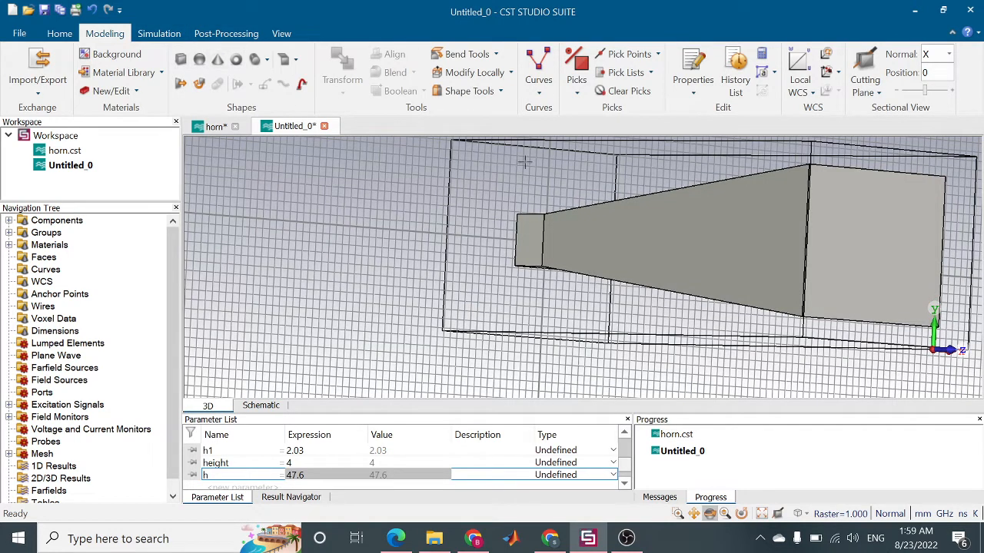
{"action": "left_click", "coordinate": [539, 85]}
{"action": "left_click", "coordinate": [576, 81]}
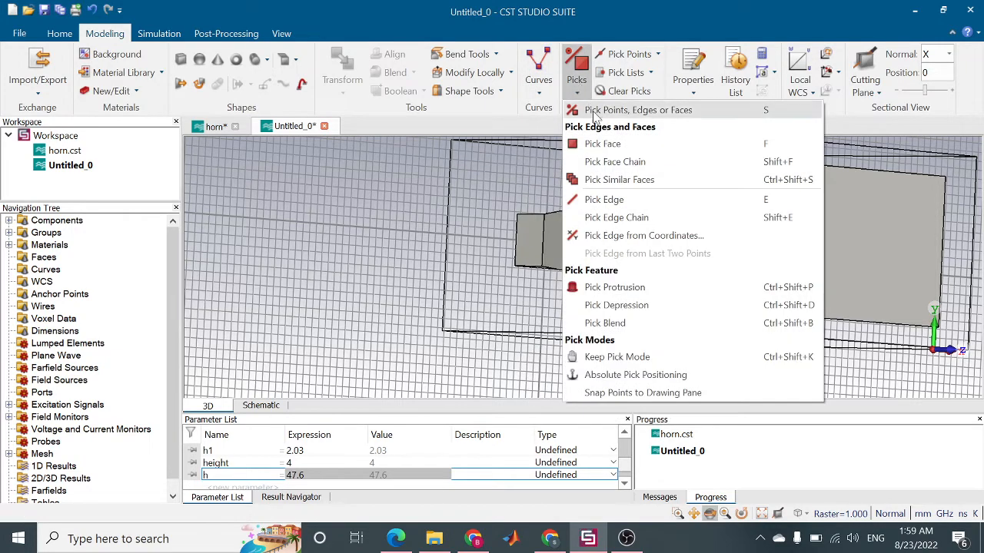
{"action": "left_click", "coordinate": [612, 148]}
{"action": "left_click", "coordinate": [843, 244]}
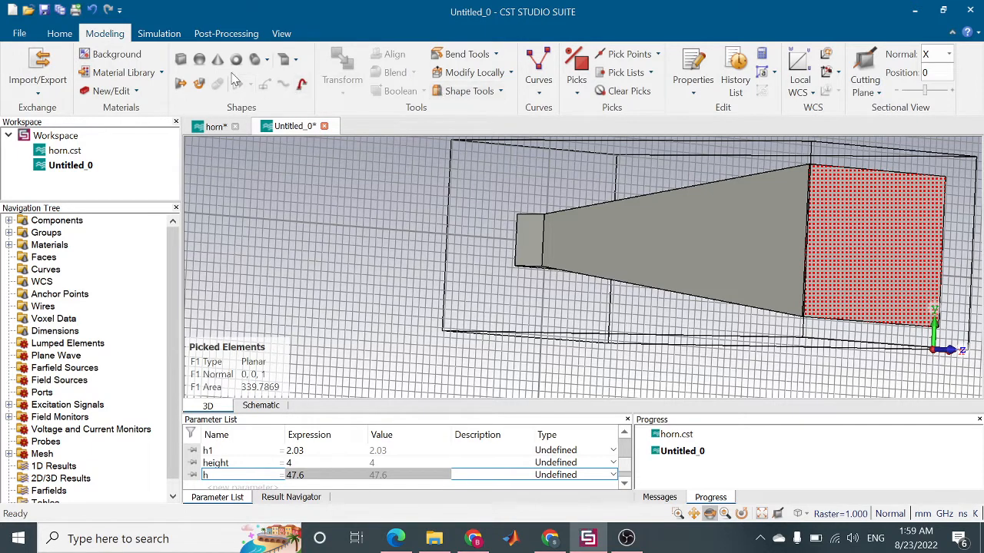
{"action": "left_click", "coordinate": [296, 65]}
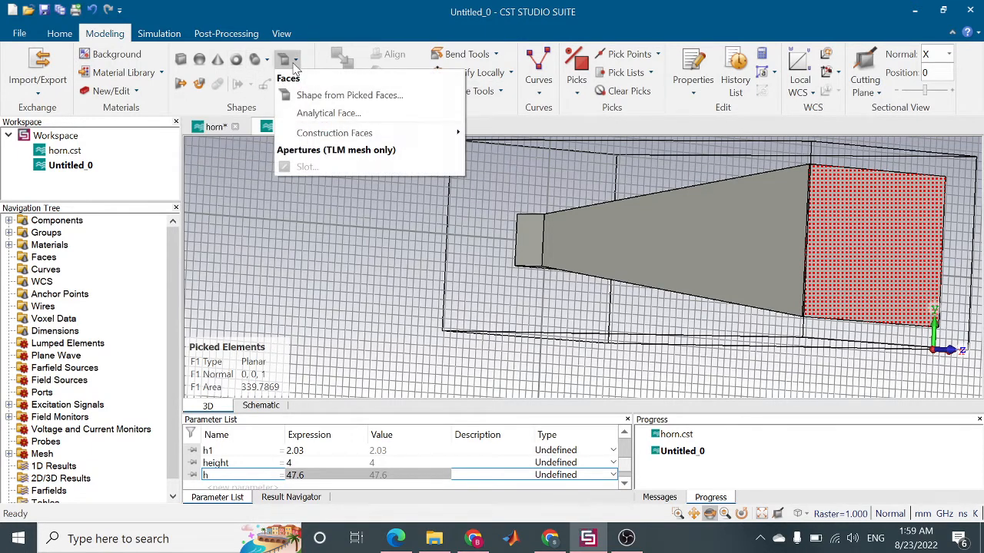
{"action": "left_click", "coordinate": [309, 221]}
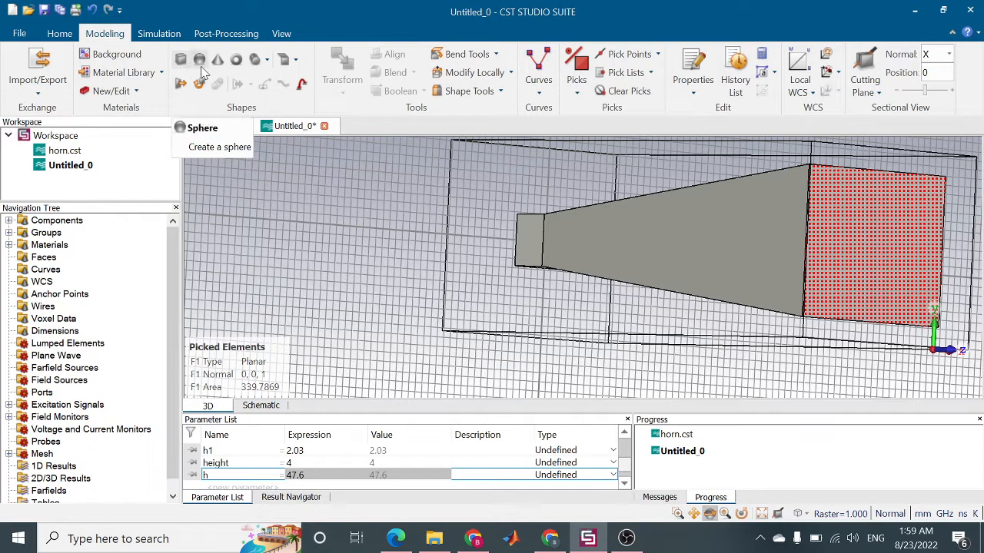
{"action": "left_click", "coordinate": [266, 62]}
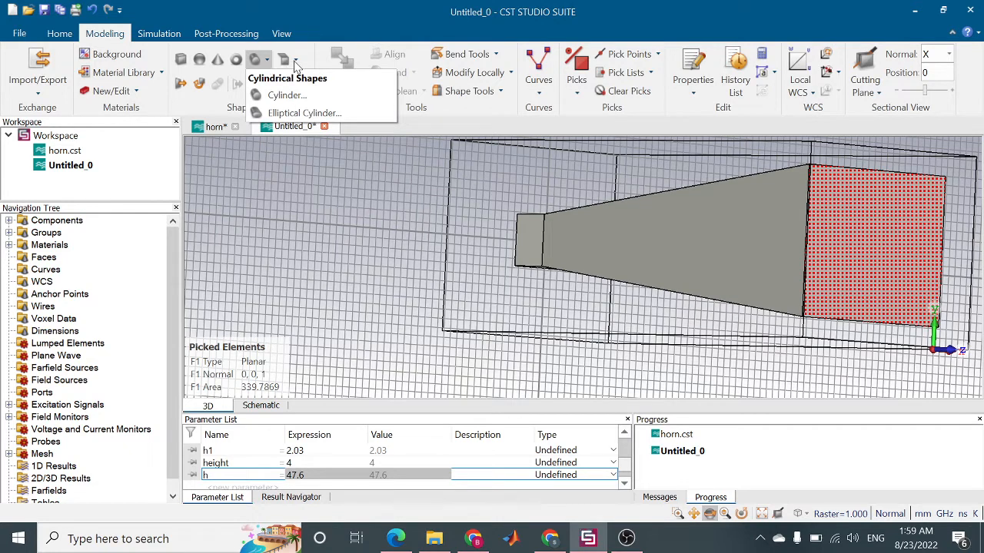
{"action": "left_click", "coordinate": [295, 61]}
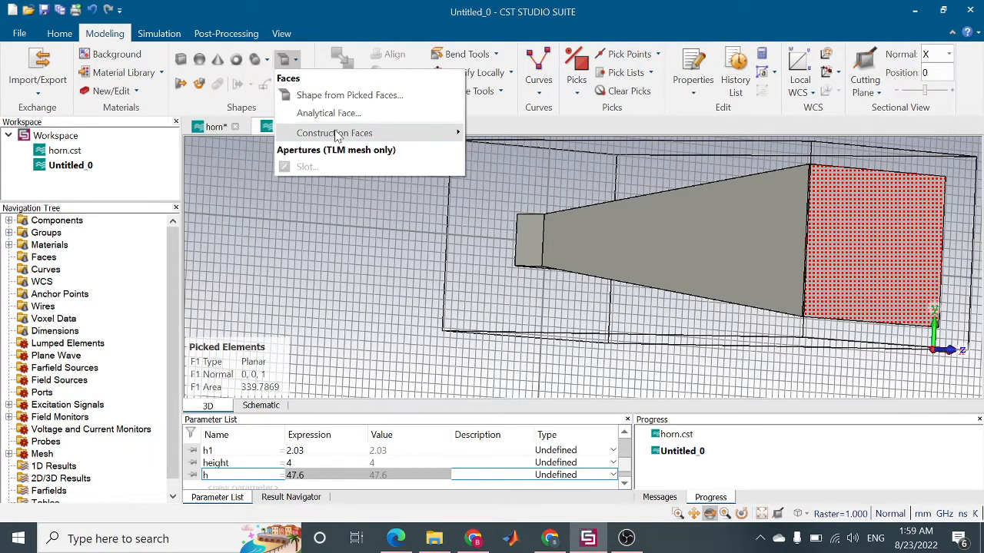
{"action": "mouse_move", "coordinate": [338, 136]}
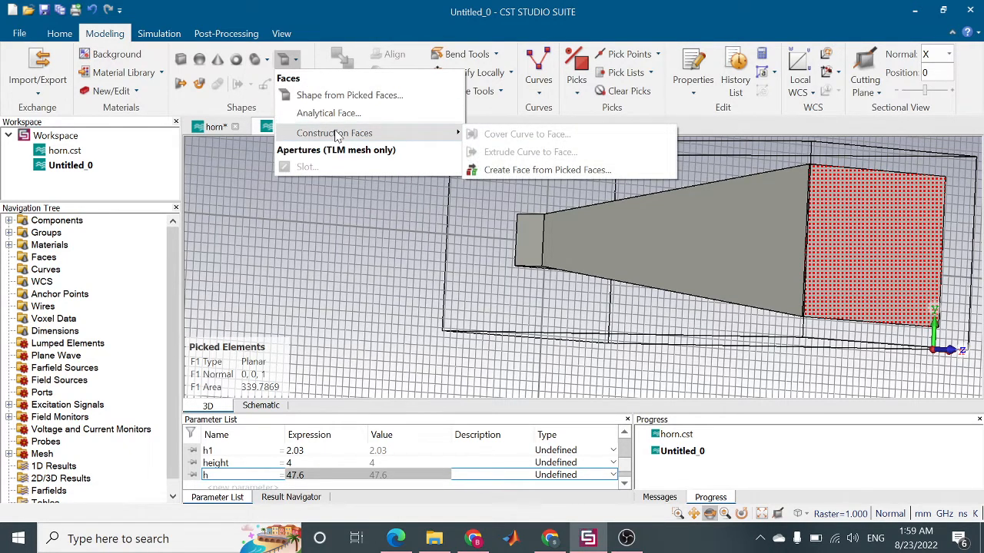
{"action": "left_click", "coordinate": [335, 223]}
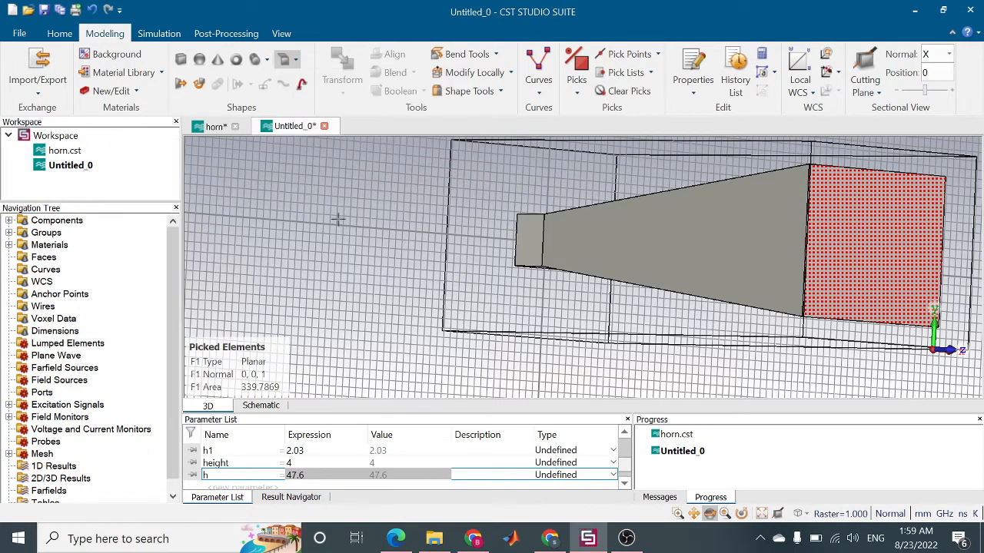
{"action": "left_click", "coordinate": [501, 91]}
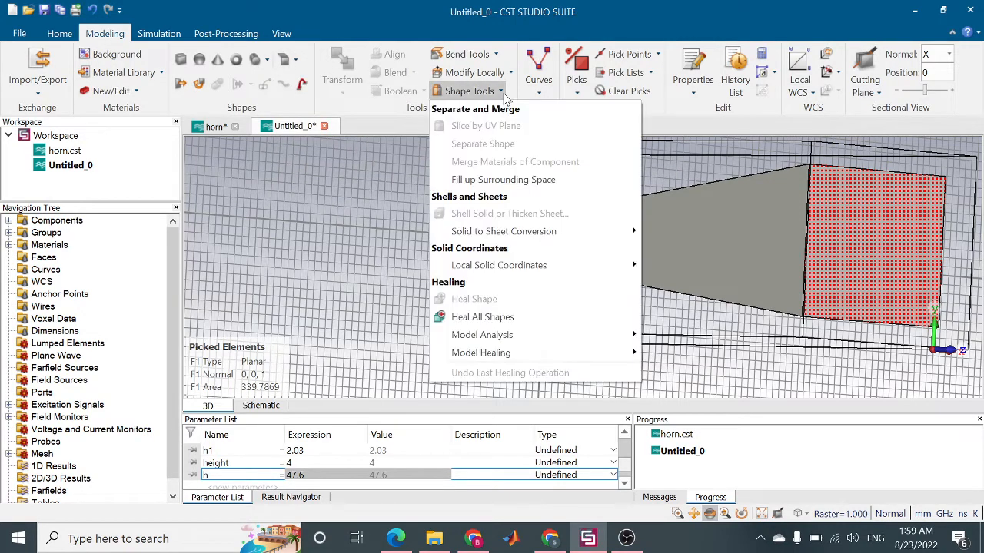
{"action": "mouse_move", "coordinate": [491, 234]}
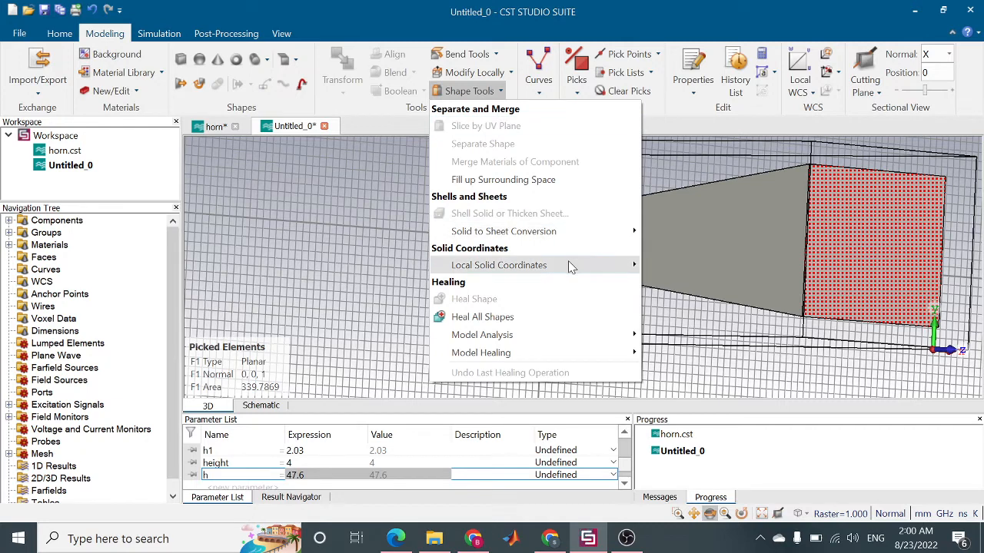
{"action": "mouse_move", "coordinate": [570, 266]}
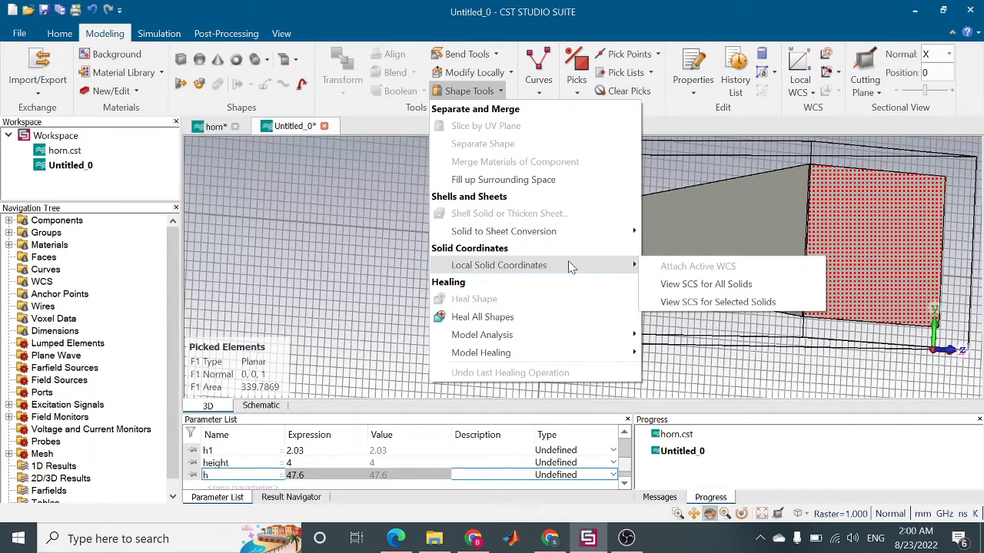
{"action": "left_click", "coordinate": [396, 244]}
{"action": "left_click", "coordinate": [501, 93]}
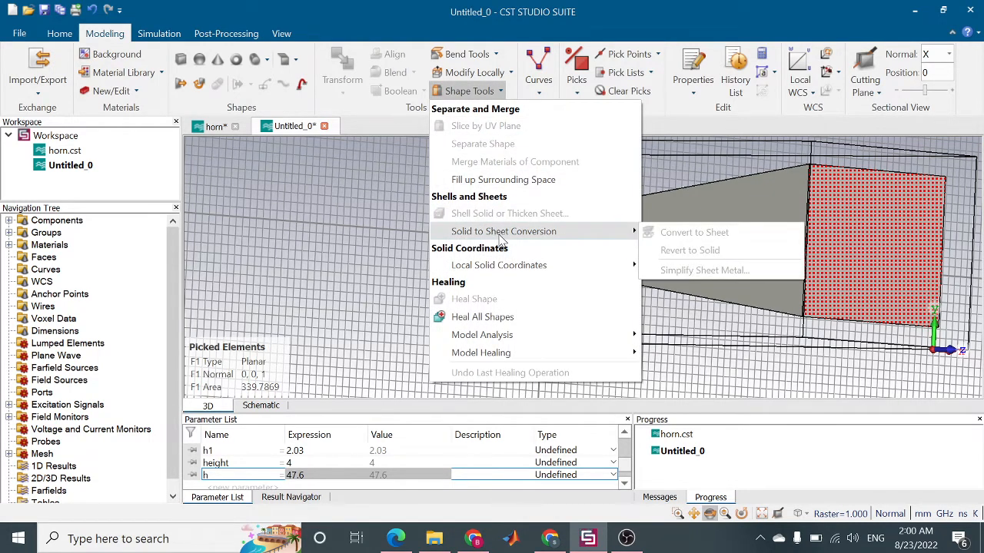
{"action": "left_click", "coordinate": [332, 222]}
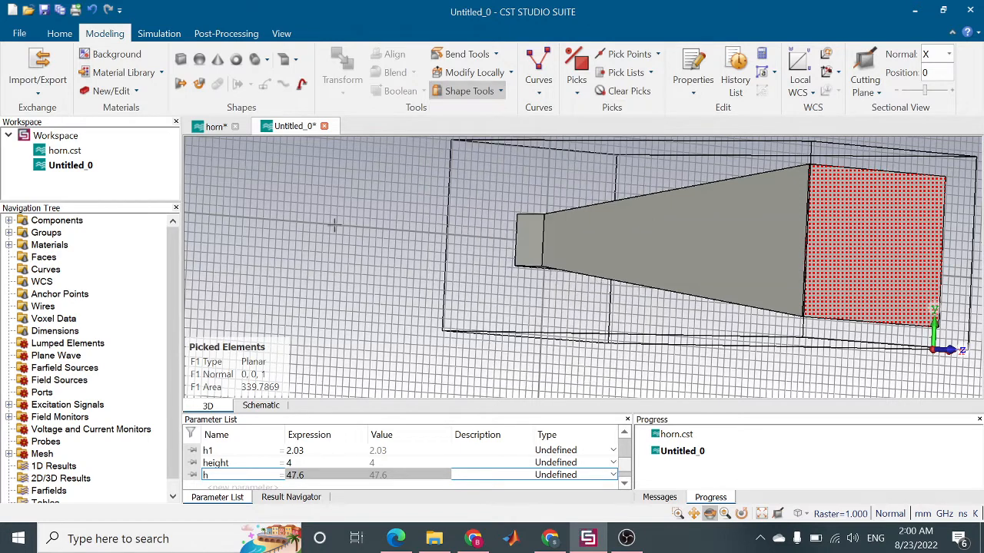
Clear the aperture face pick and expand component1 to check which part of the horn each solid represents.
{"action": "left_click", "coordinate": [615, 91]}
{"action": "left_click", "coordinate": [10, 221]}
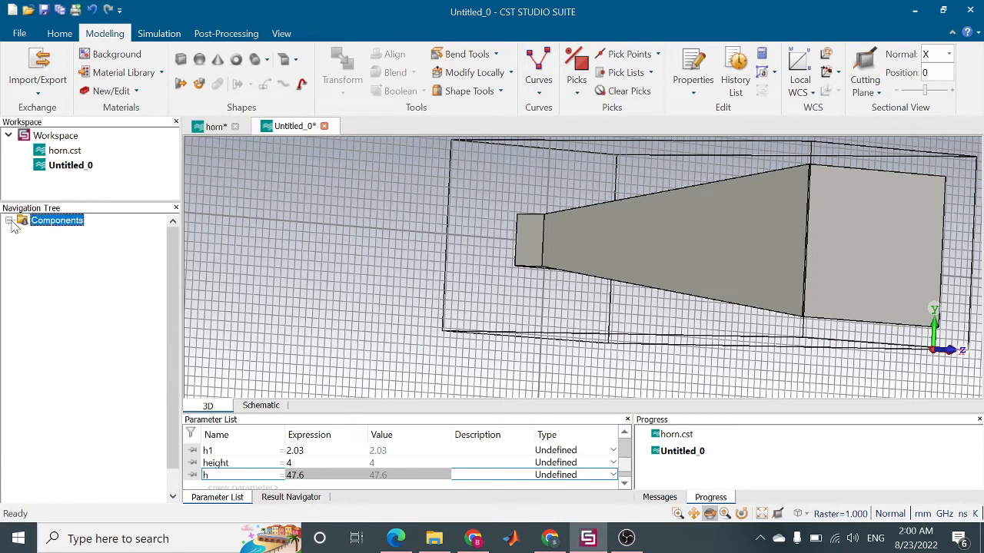
{"action": "left_click", "coordinate": [23, 233]}
{"action": "left_click", "coordinate": [75, 245]}
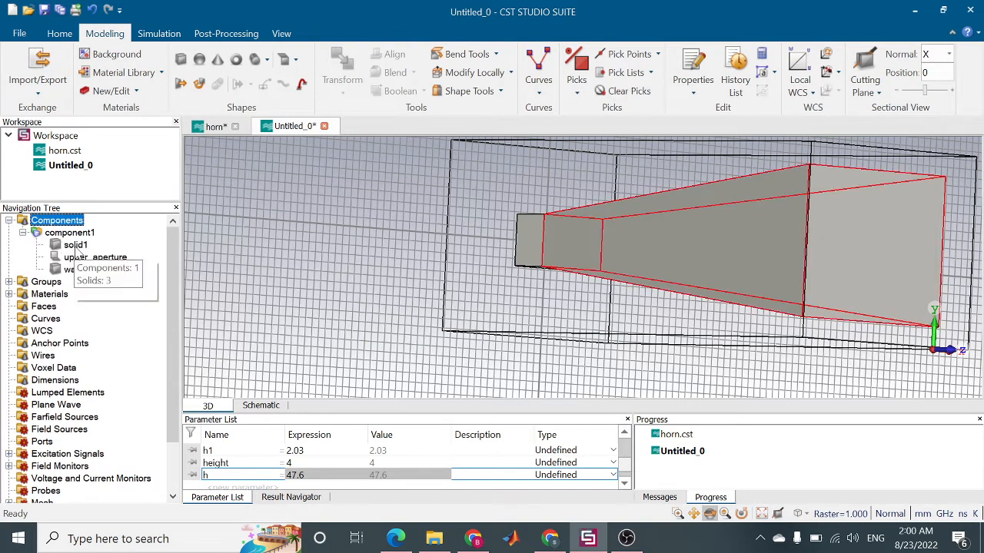
{"action": "left_click", "coordinate": [80, 259], "text": "ctrl"}
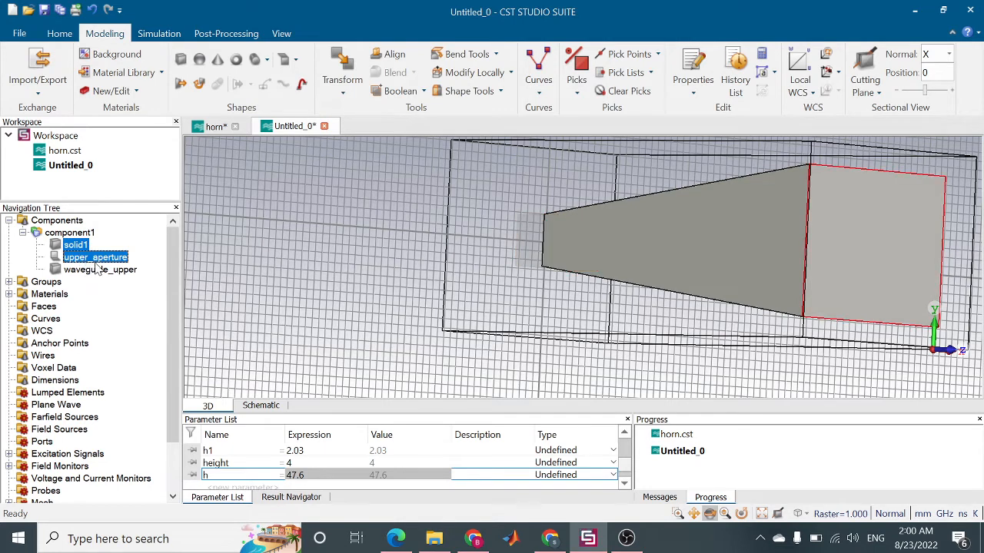
{"action": "left_click", "coordinate": [131, 248]}
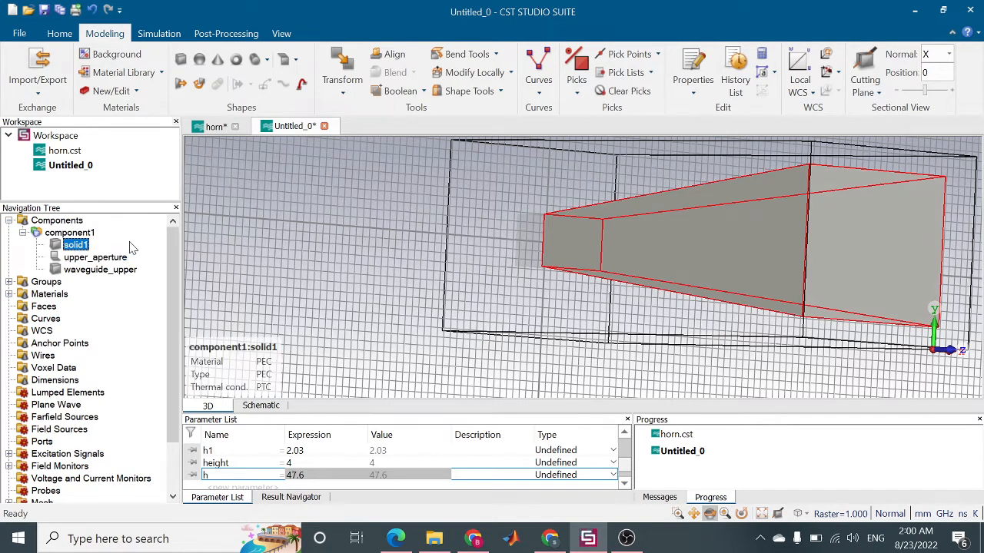
{"action": "left_click", "coordinate": [115, 236]}
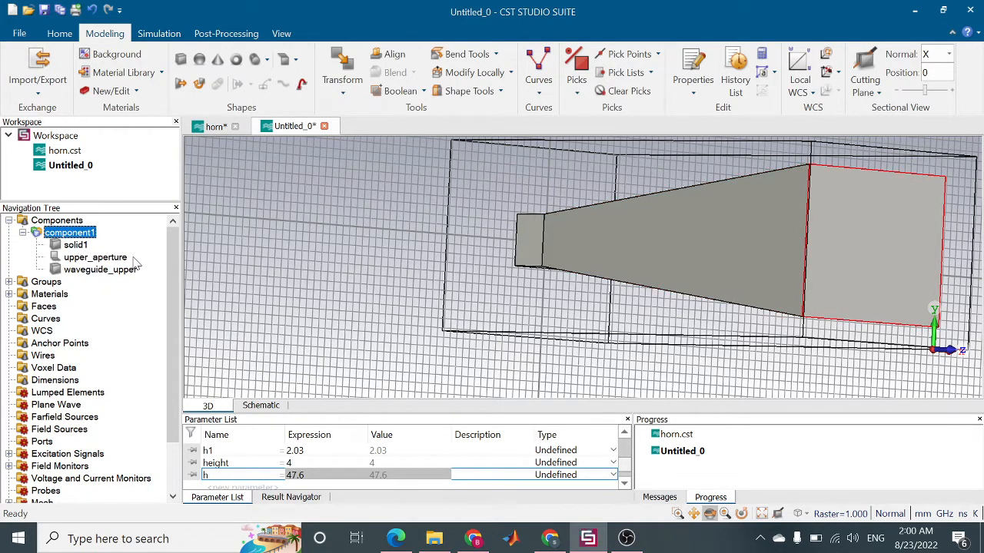
{"action": "left_click", "coordinate": [115, 259]}
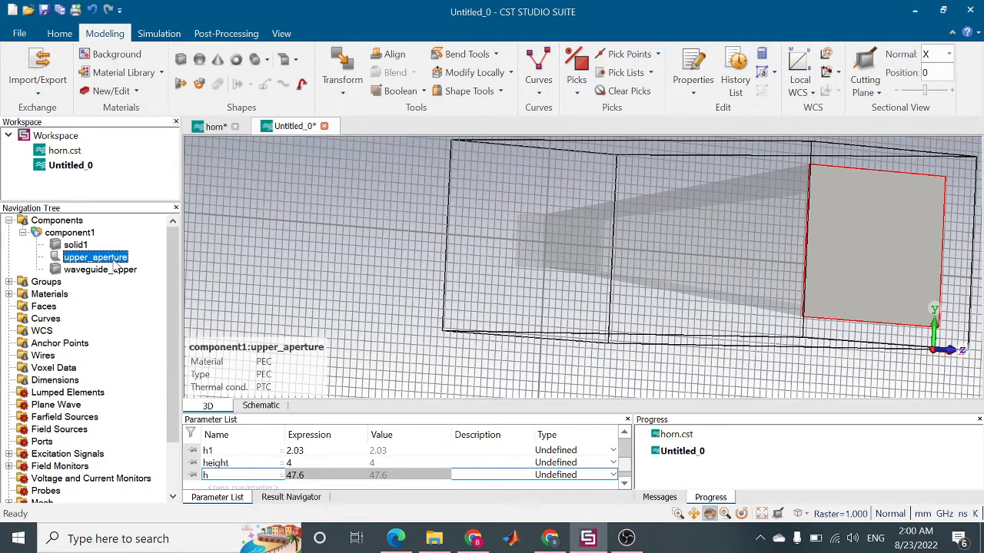
{"action": "key", "text": "Delete"}
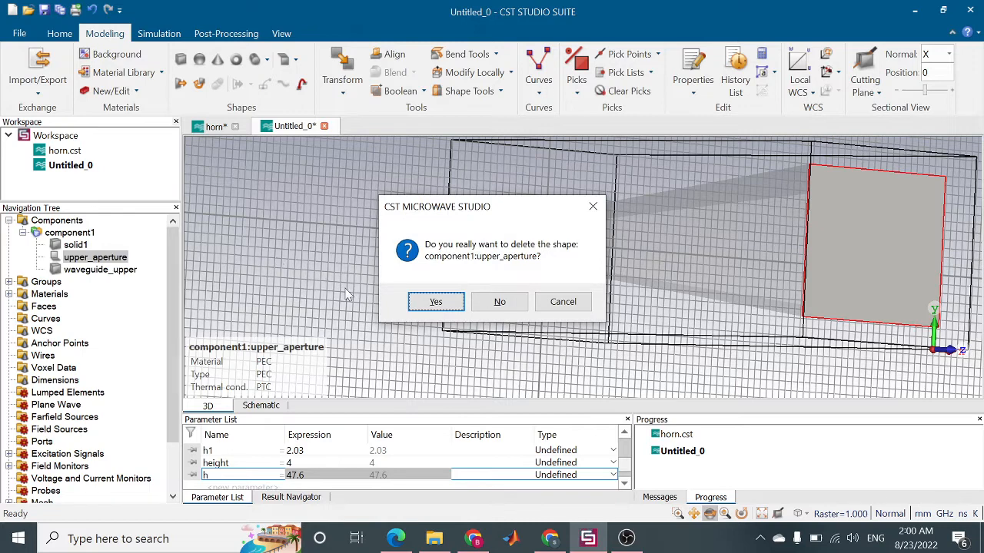
{"action": "left_click", "coordinate": [593, 206]}
{"action": "left_click", "coordinate": [253, 240]}
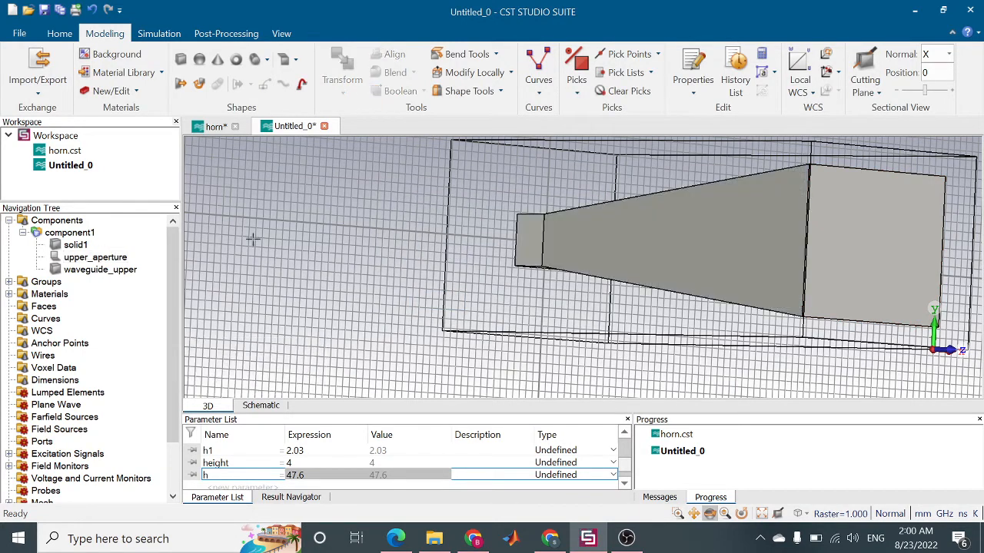
Start a brick named waveguide spanning -a/2 to a/2 in X and -b/2 to b/2 in Y.
{"action": "left_click", "coordinate": [181, 60]}
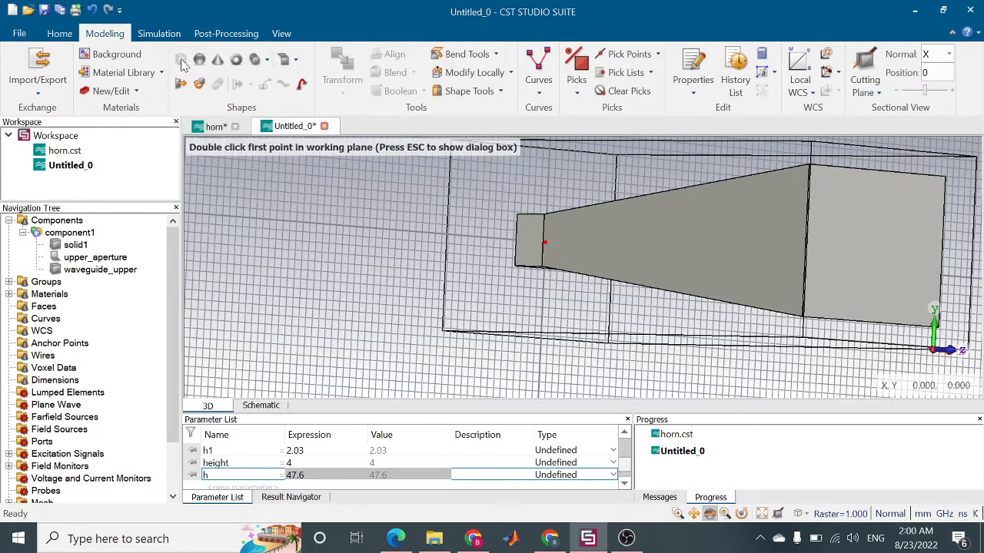
{"action": "key", "text": "Escape"}
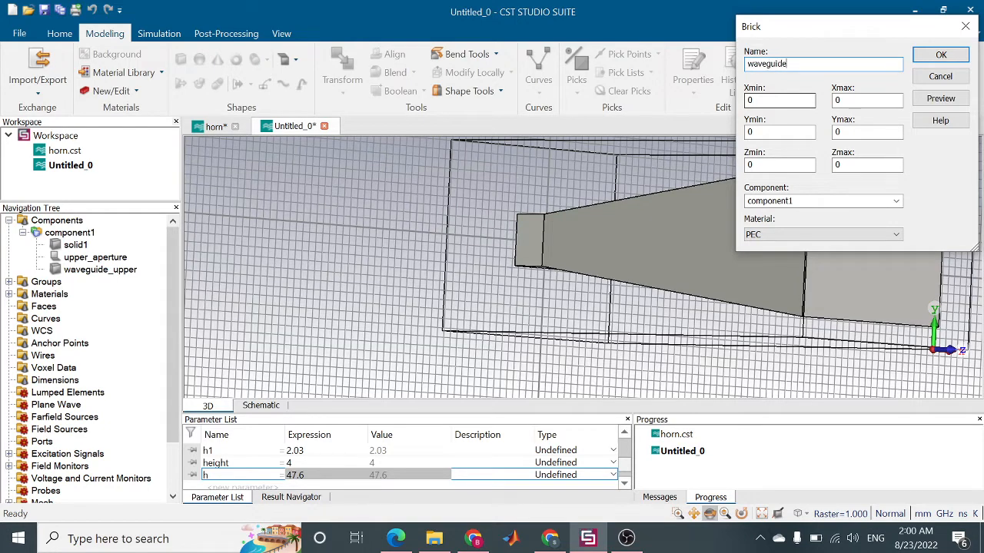
{"action": "key", "text": "BackSpace"}
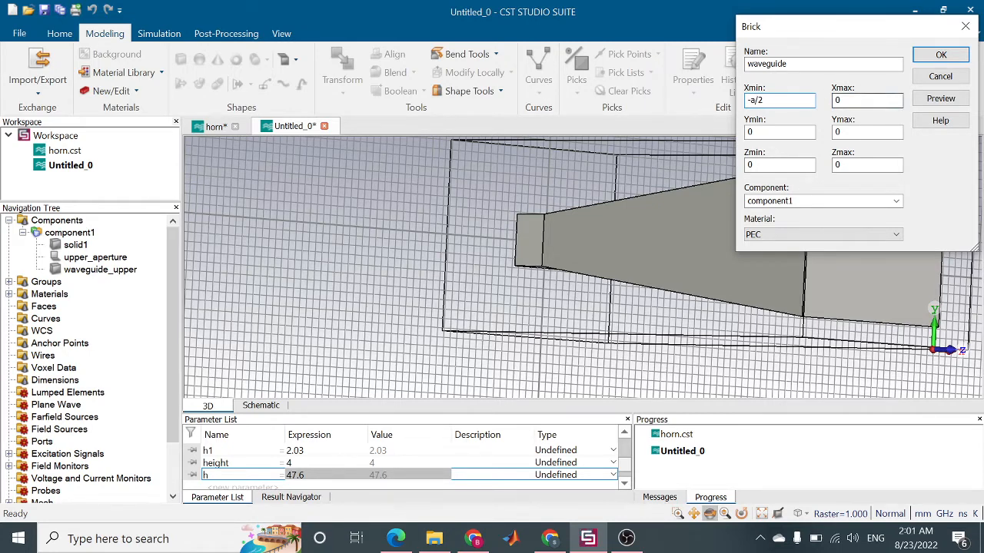
{"action": "left_click", "coordinate": [836, 100]}
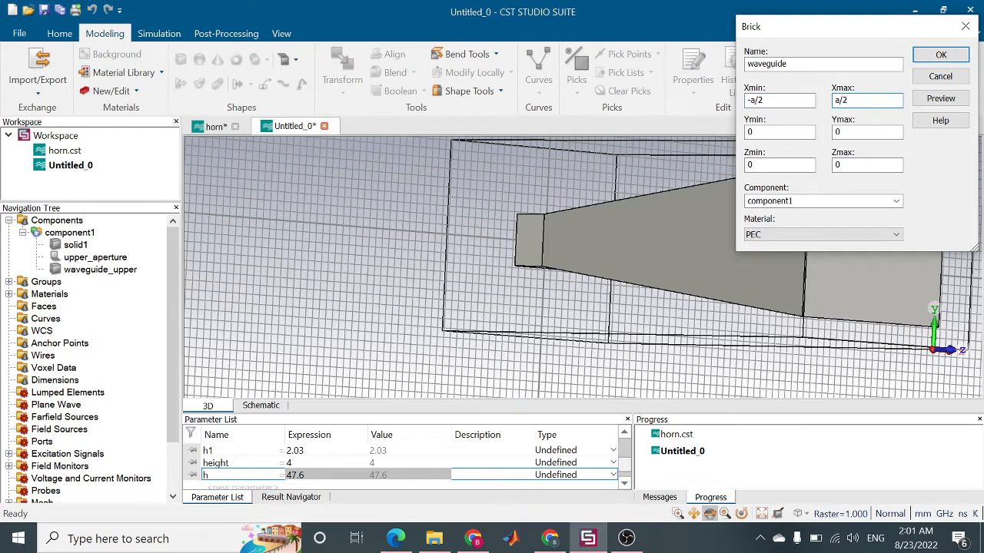
{"action": "key", "text": "Tab"}
{"action": "key", "text": "BackSpace"}
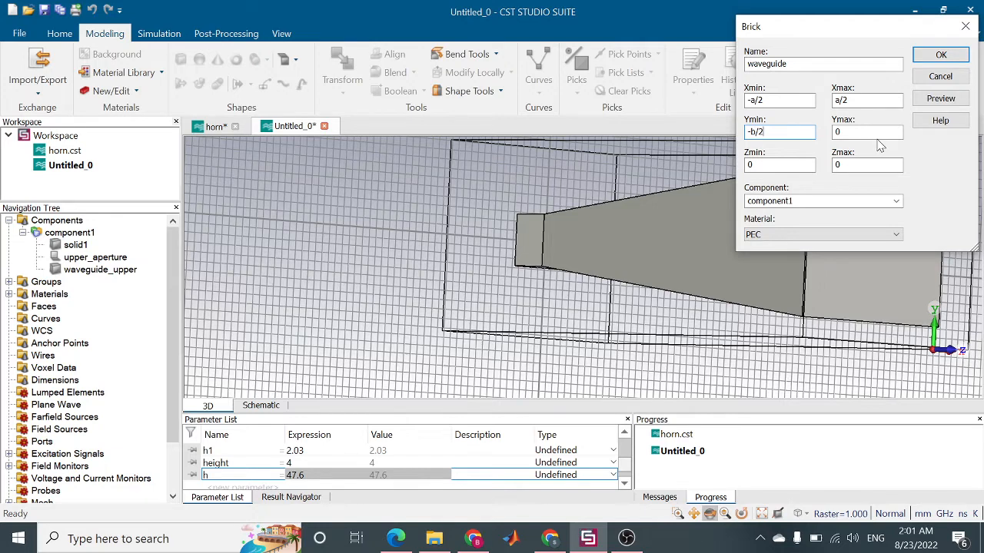
{"action": "key", "text": "Tab"}
{"action": "key", "text": "BackSpace"}
Set the waveguide brick's Z range from 0 to height and its material to Vacuum.
{"action": "key", "text": "Tab"}
{"action": "key", "text": "BackSpace"}
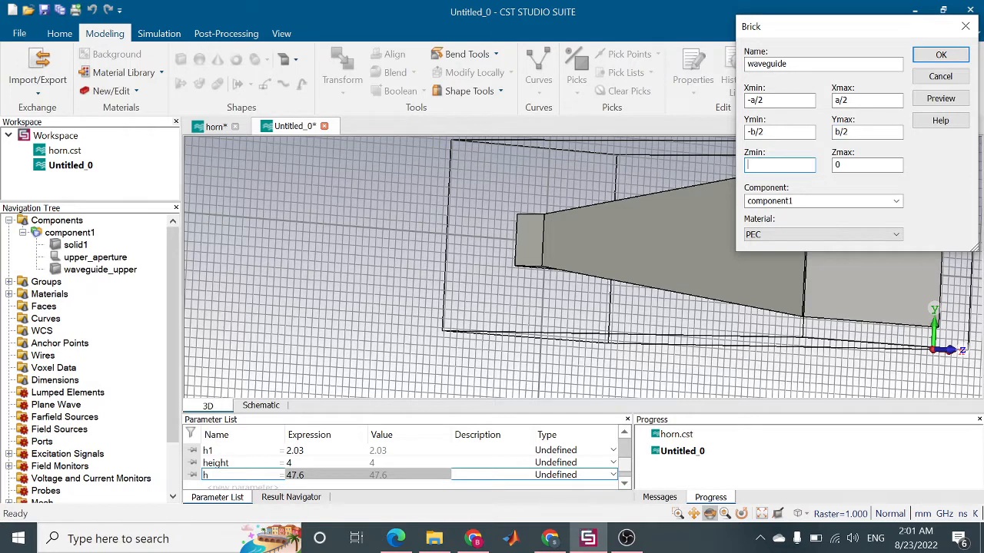
{"action": "type", "text": "0"}
{"action": "key", "text": "Tab"}
{"action": "key", "text": "BackSpace"}
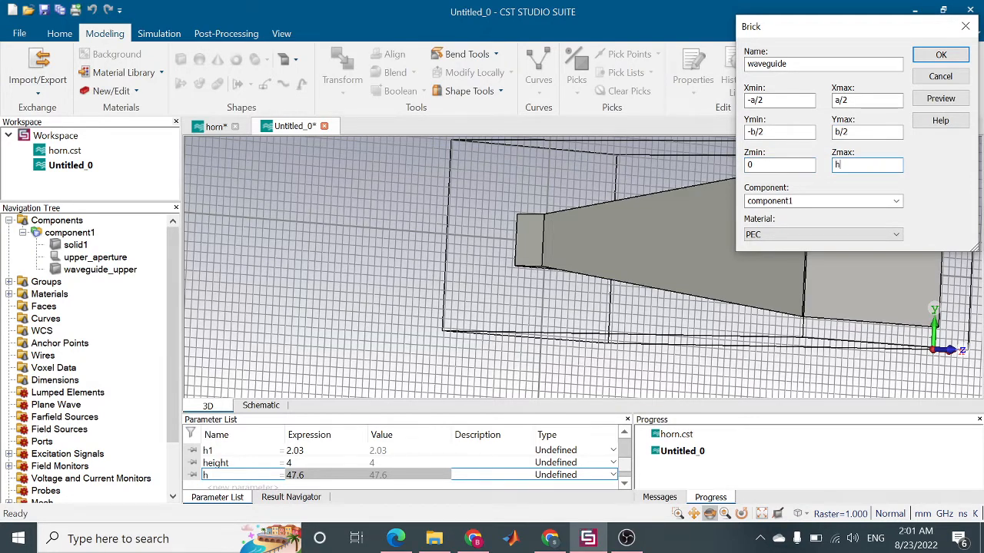
{"action": "type", "text": "height"}
{"action": "left_click", "coordinate": [890, 234]}
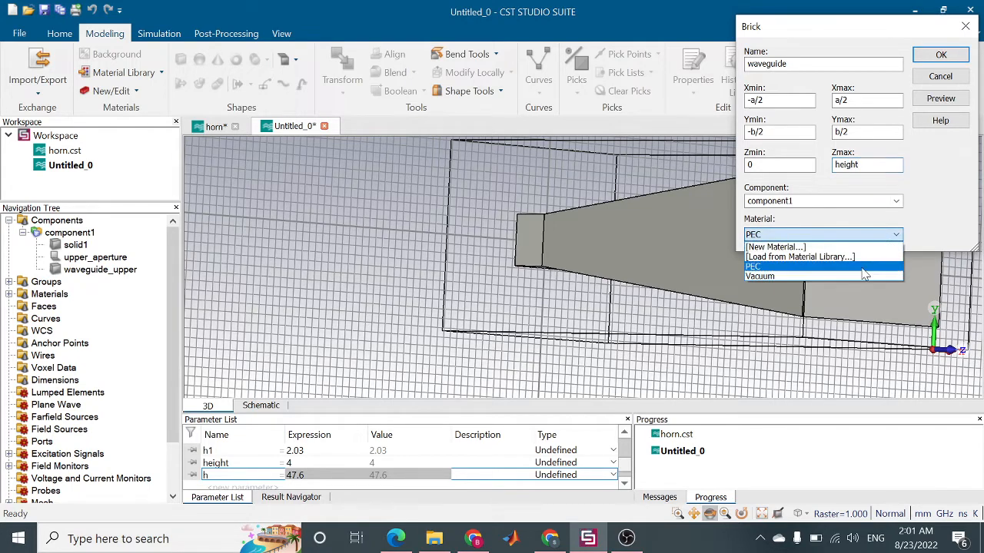
{"action": "left_click", "coordinate": [845, 276]}
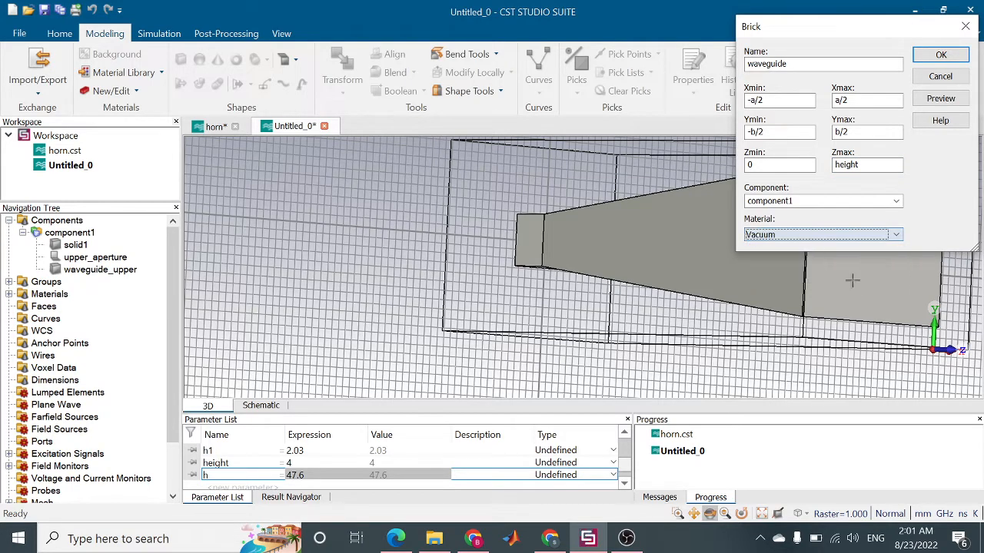
Preview and create the waveguide brick, leaving it uncombined with waveguide_upper.
{"action": "left_click", "coordinate": [936, 105]}
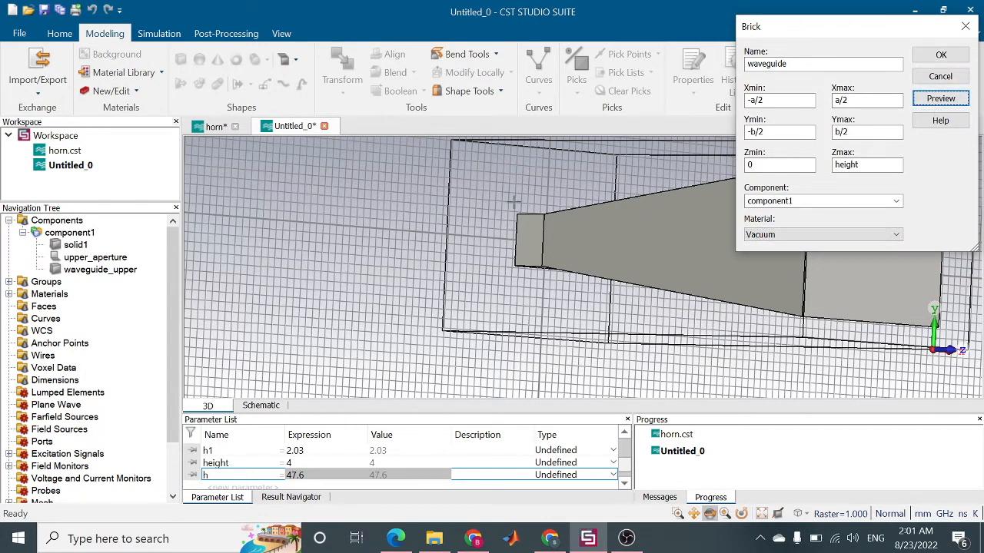
{"action": "left_click_drag", "start_coordinate": [515, 202], "coordinate": [673, 226]}
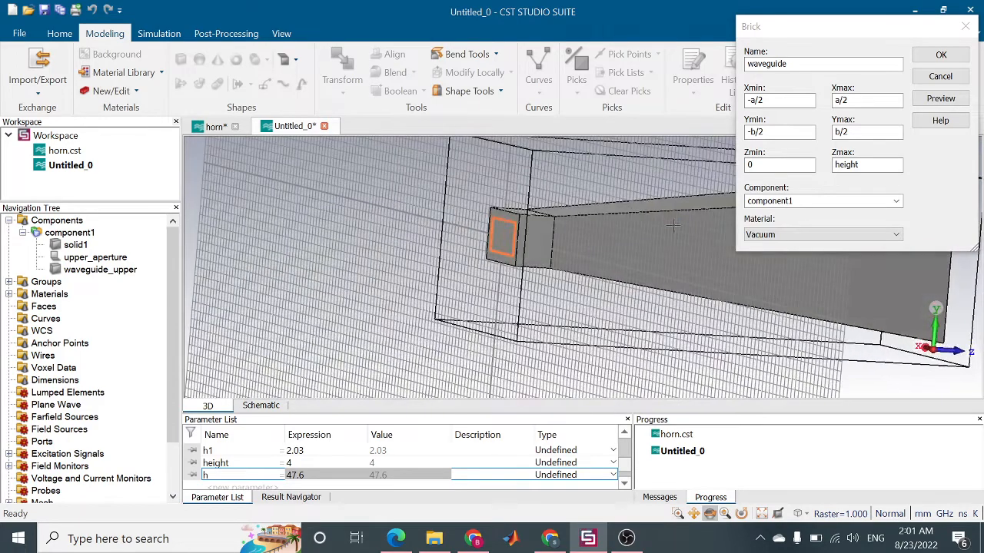
{"action": "left_click", "coordinate": [918, 60]}
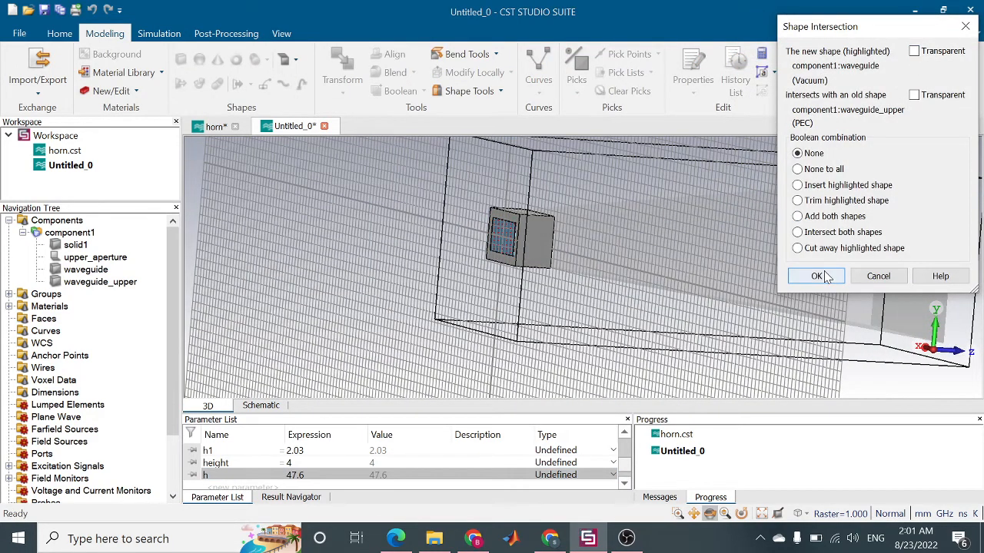
{"action": "left_click", "coordinate": [863, 282]}
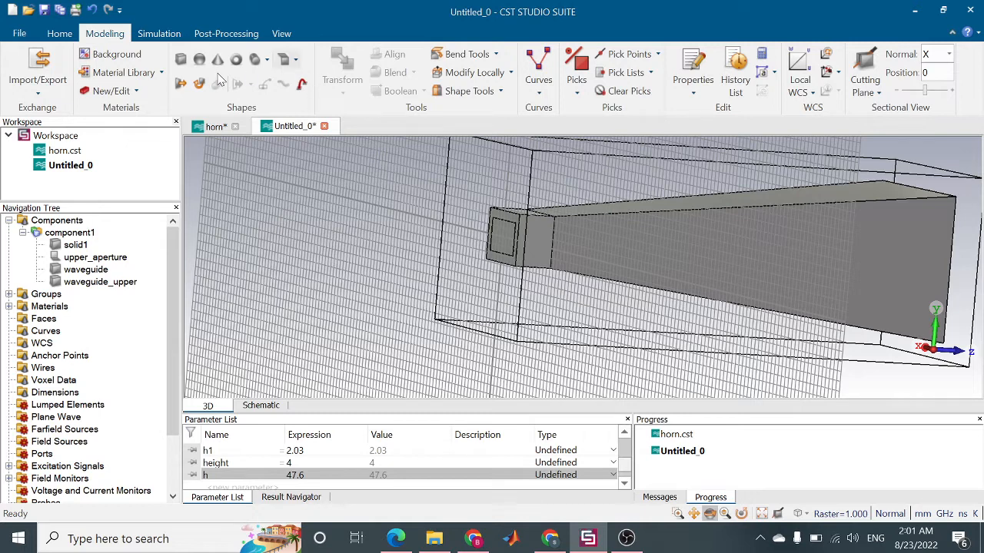
Start a flat Vacuum brick named aperture with both Zmin and Zmax set to h.
{"action": "left_click", "coordinate": [180, 60]}
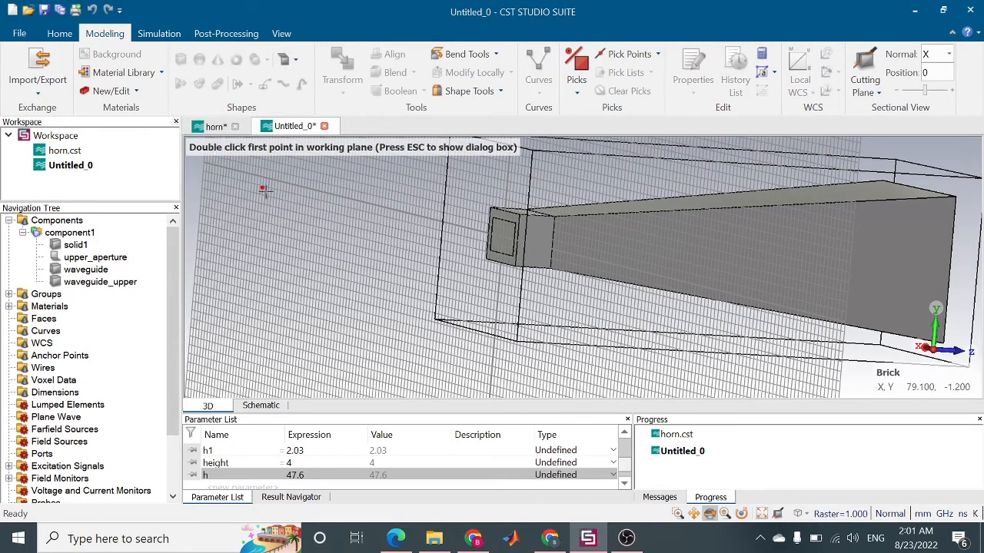
{"action": "key", "text": "Escape"}
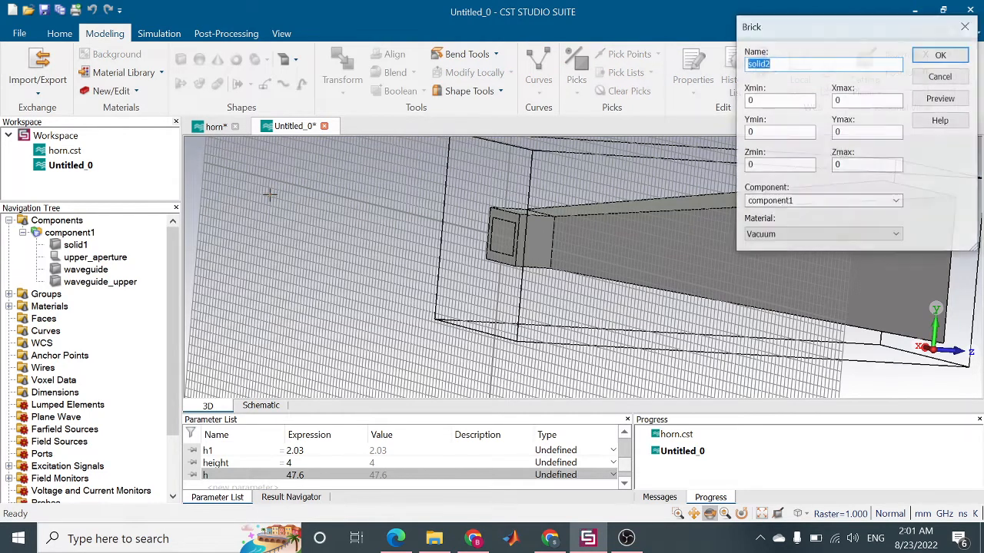
{"action": "left_click", "coordinate": [771, 65]}
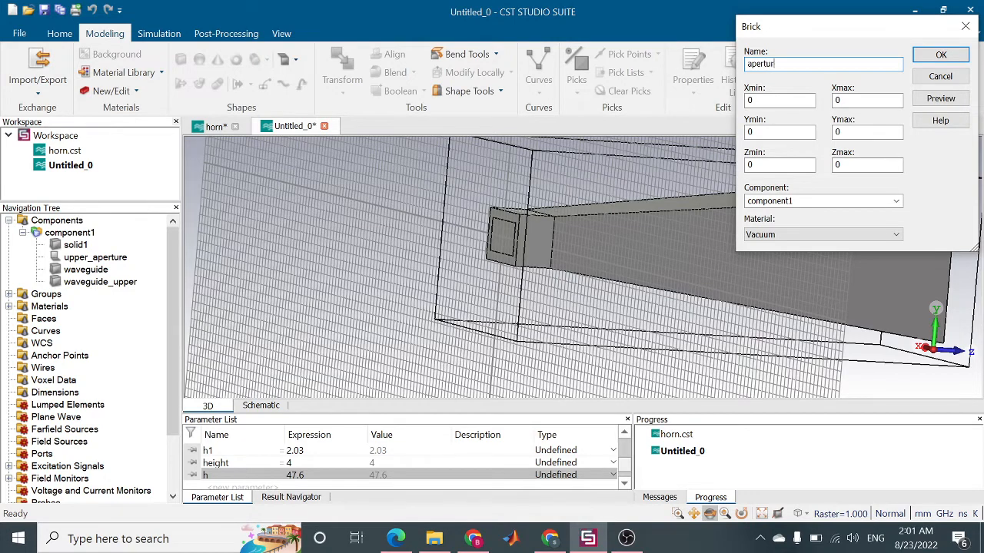
{"action": "key", "text": "Tab"}
{"action": "key", "text": "Tab"}
{"action": "key", "text": "Tab"}
{"action": "key", "text": "BackSpace"}
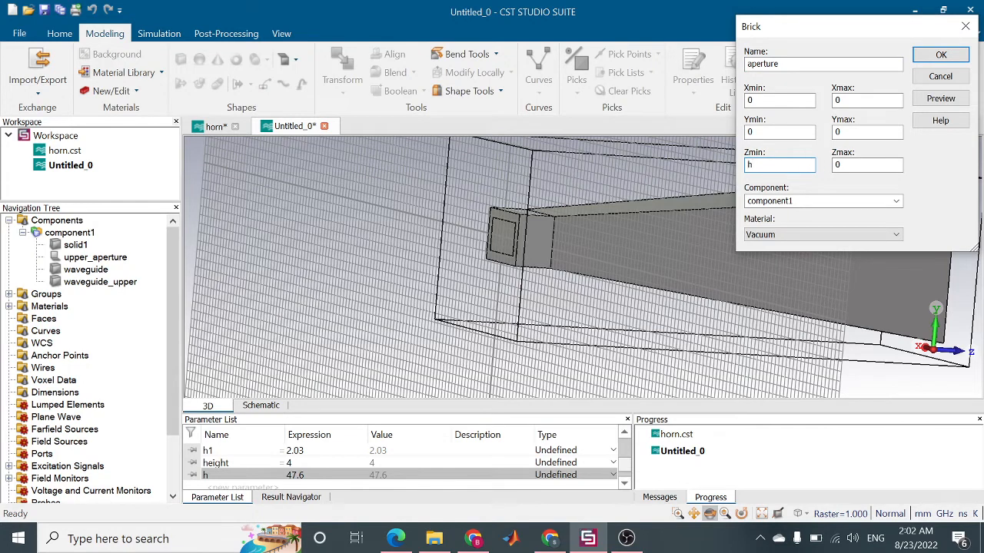
{"action": "key", "text": "Tab"}
{"action": "key", "text": "BackSpace"}
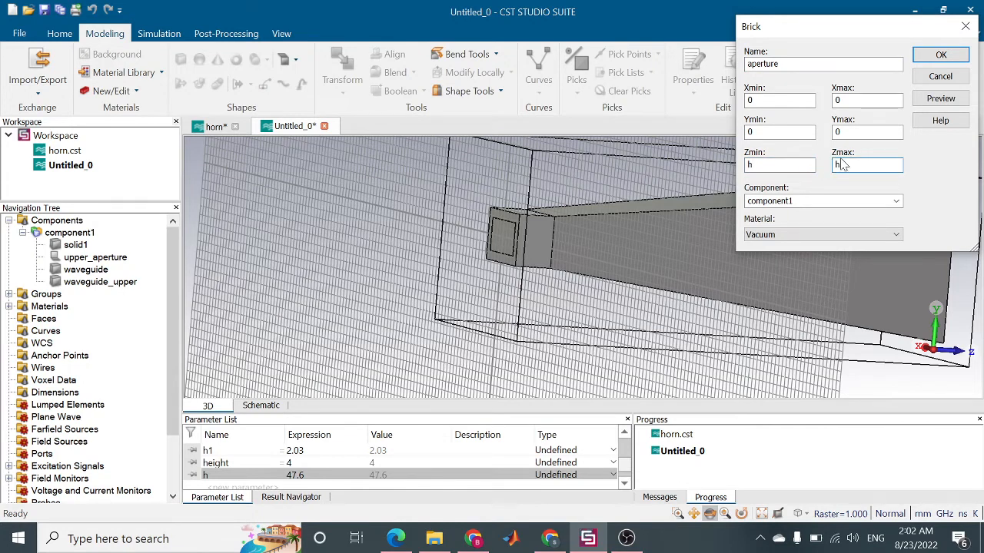
{"action": "type", "text": "h"}
Span the aperture brick -a1/2 to a1/2 in X and -b1/2 to b1/2 in Y, and create it without Boolean combination.
{"action": "key", "text": "shift+Tab"}
{"action": "key", "text": "shift+Tab"}
{"action": "key", "text": "shift+Tab"}
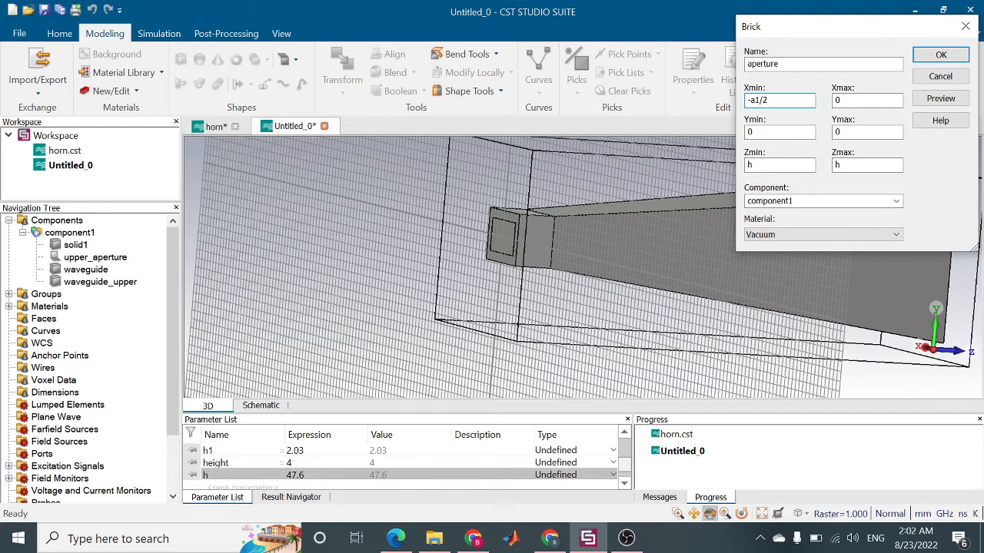
{"action": "key", "text": "Tab"}
{"action": "key", "text": "BackSpace"}
{"action": "key", "text": "Tab"}
{"action": "key", "text": "BackSpace"}
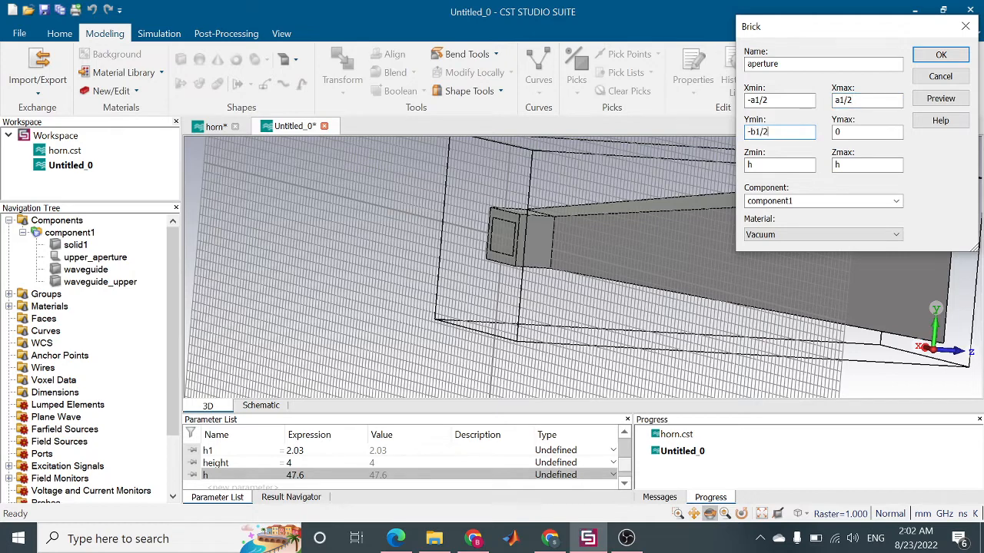
{"action": "key", "text": "Tab"}
{"action": "key", "text": "BackSpace"}
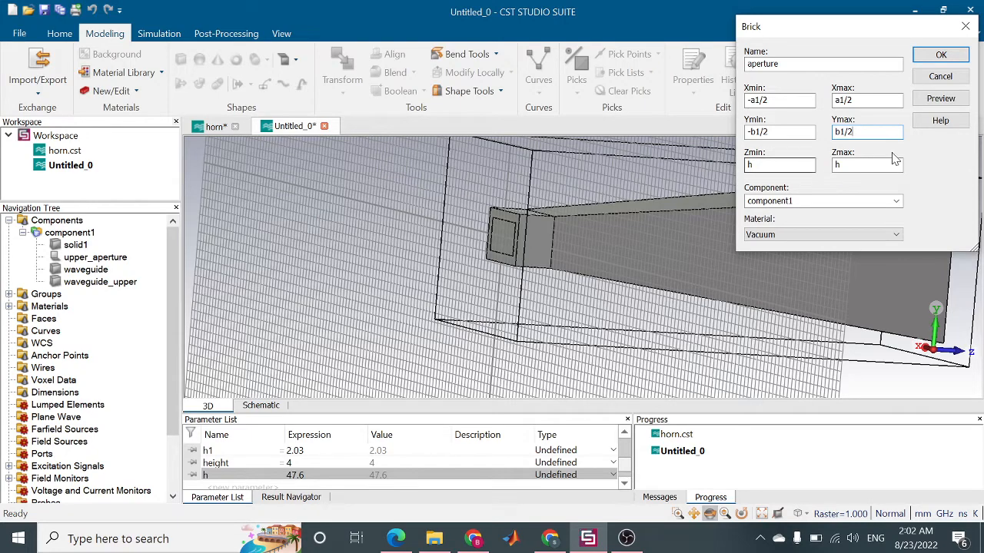
{"action": "left_click", "coordinate": [942, 56]}
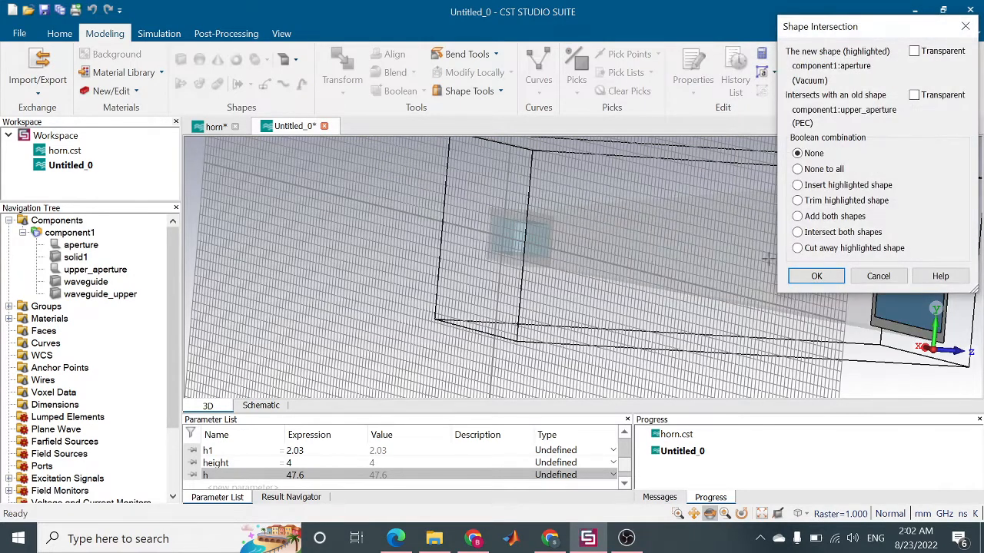
{"action": "left_click", "coordinate": [816, 276]}
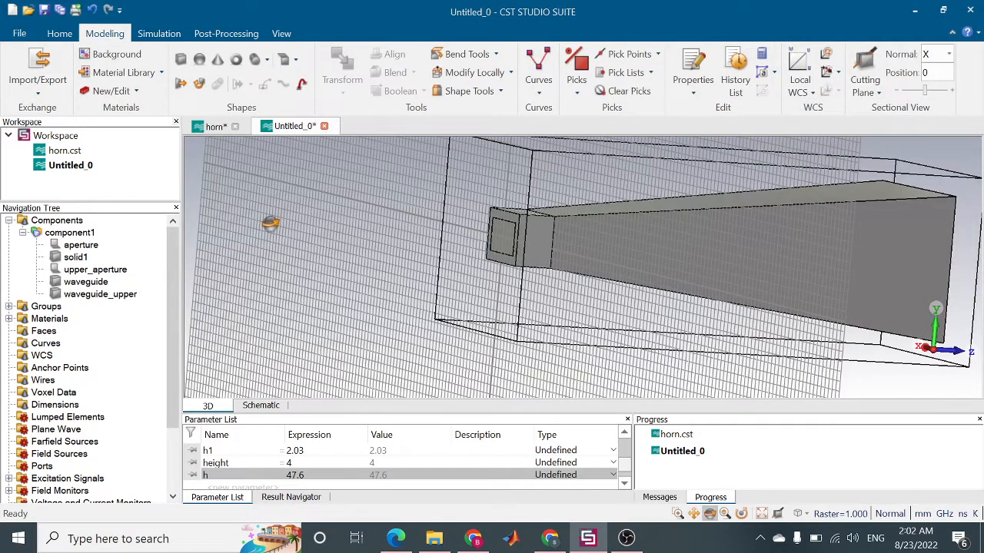
Highlight upper_aperture in the model to inspect it.
{"action": "left_click", "coordinate": [75, 274]}
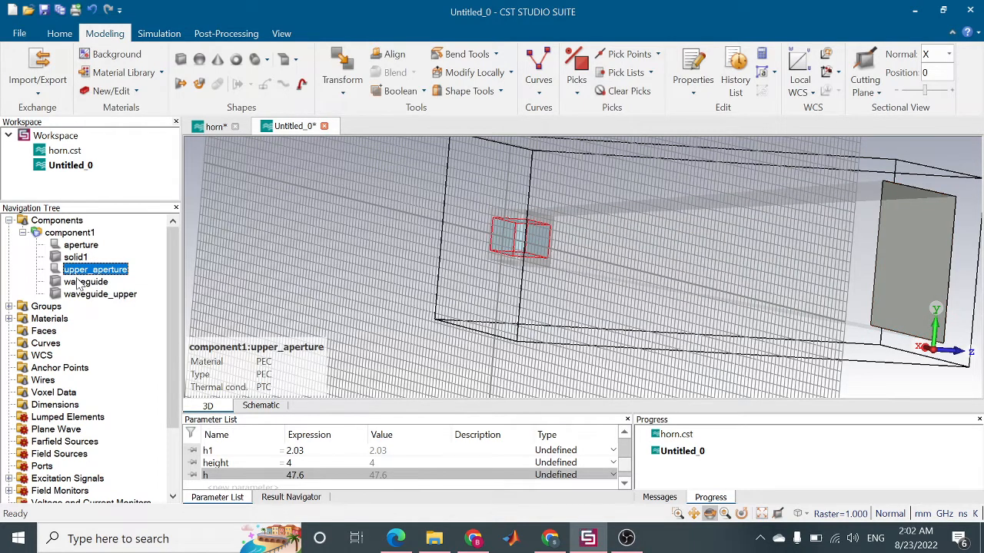
{"action": "left_click", "coordinate": [232, 223]}
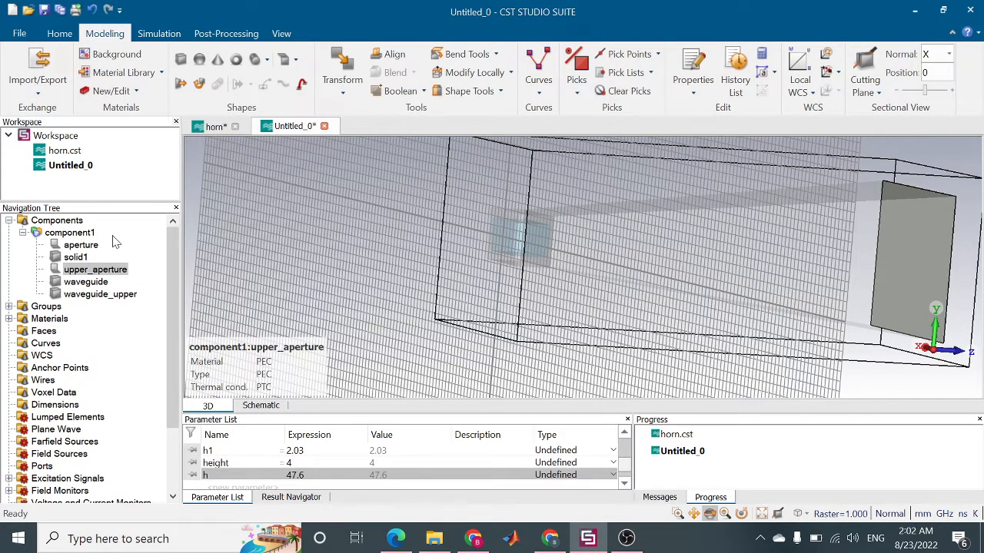
Select the aperture and waveguide solids together so that only these two stand out in the model.
{"action": "left_click", "coordinate": [83, 246]}
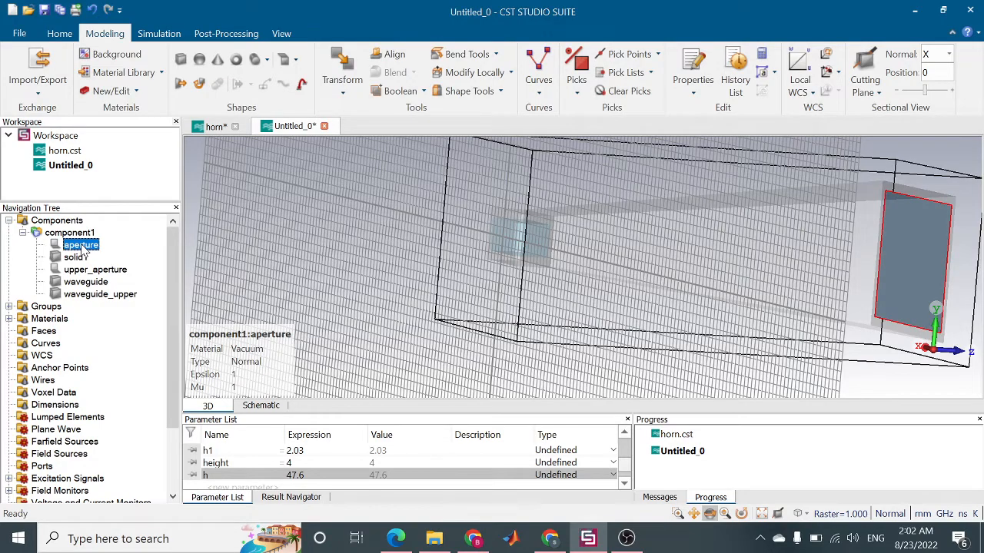
{"action": "left_click", "coordinate": [85, 282], "text": "ctrl"}
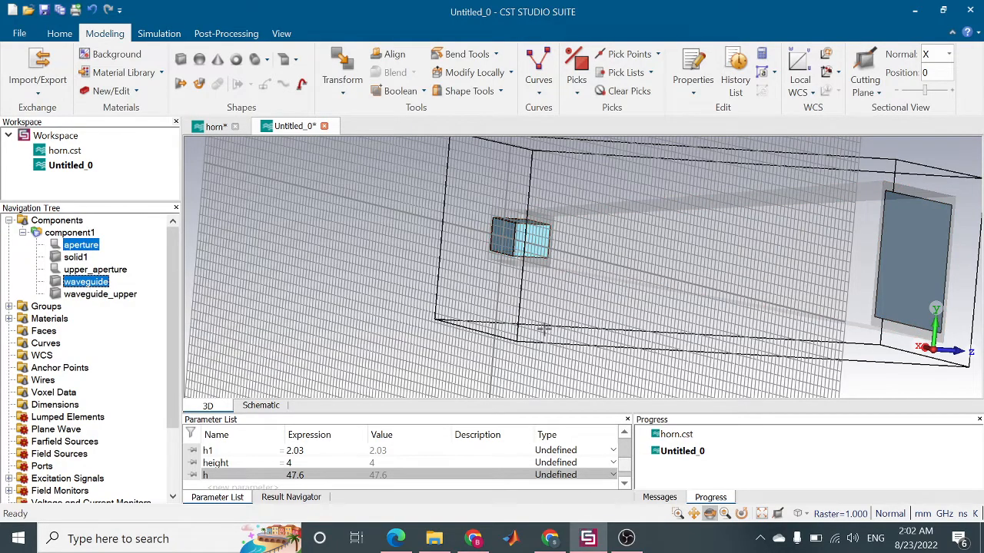
{"action": "mouse_move", "coordinate": [971, 244]}
{"action": "left_mouse_down"}
{"action": "mouse_move", "coordinate": [874, 250]}
{"action": "mouse_move", "coordinate": [962, 242]}
{"action": "left_mouse_up"}
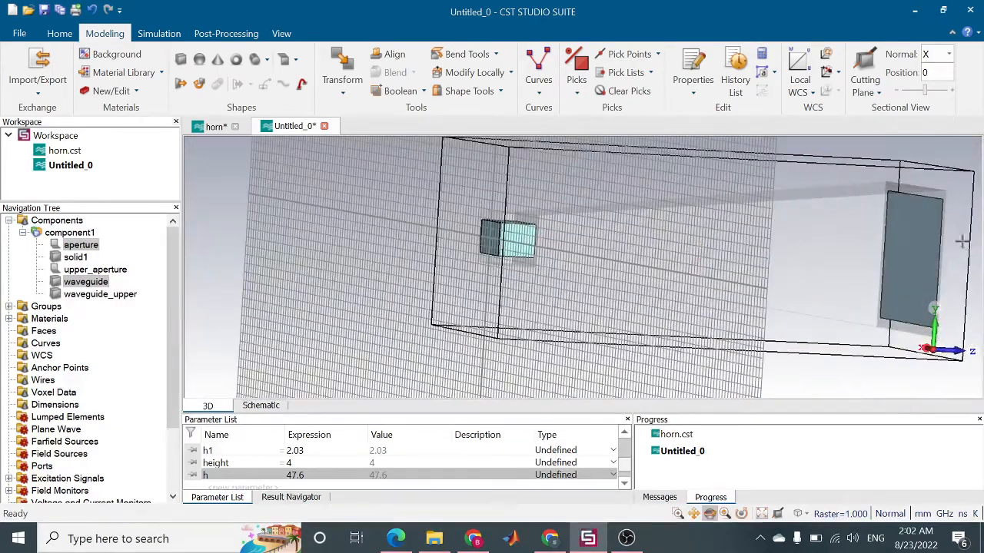
{"action": "left_click", "coordinate": [578, 86]}
{"action": "left_click", "coordinate": [603, 144]}
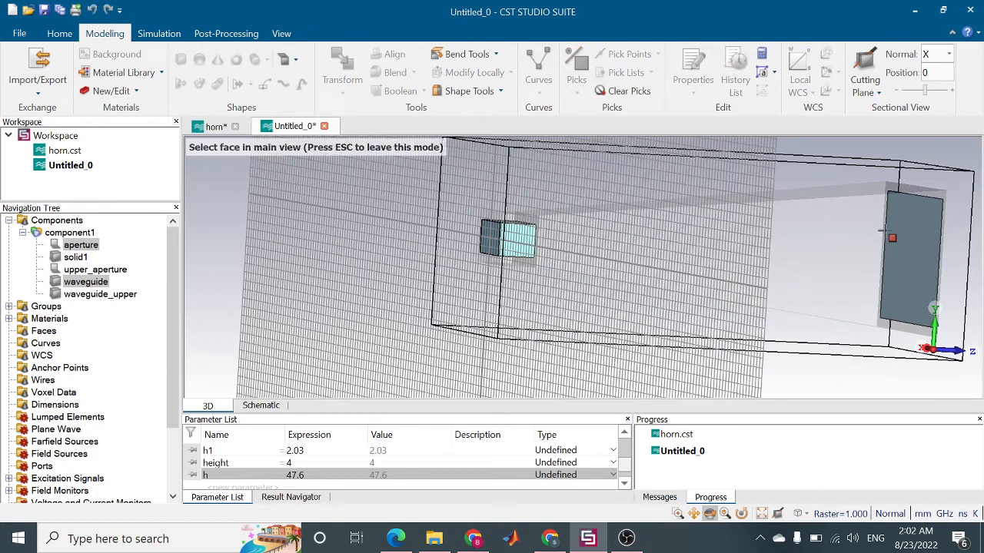
{"action": "left_click", "coordinate": [911, 239]}
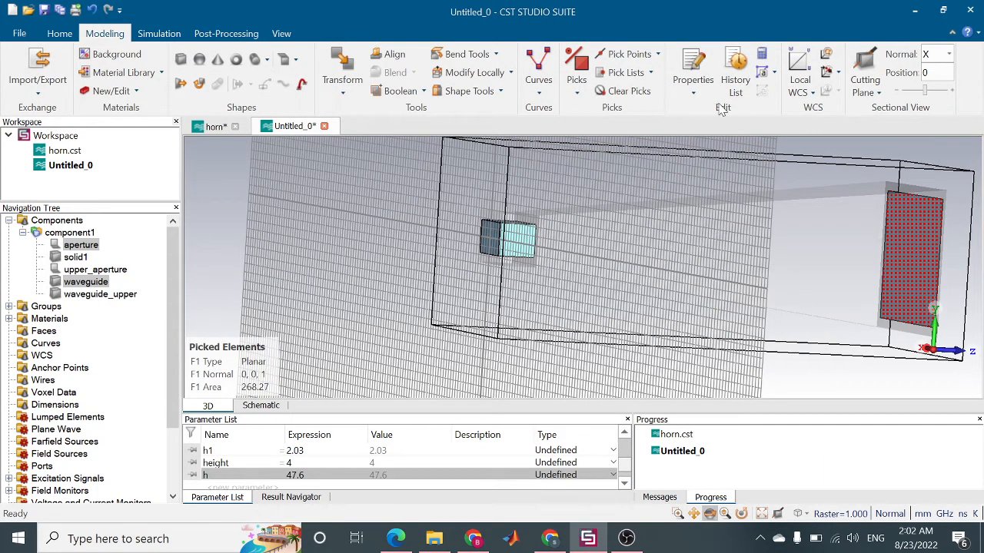
{"action": "left_click", "coordinate": [622, 90]}
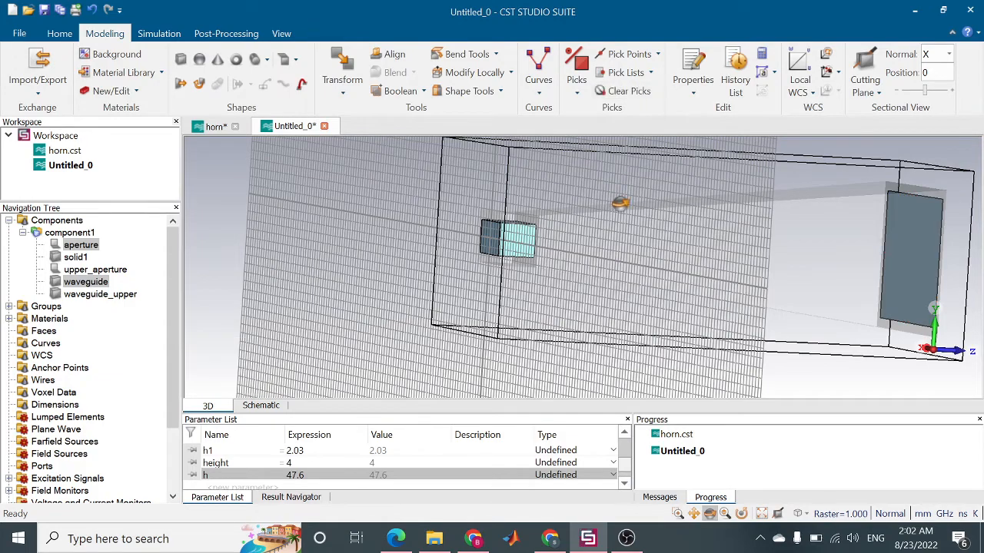
Pick the aperture sheet's face and the waveguide brick's end face that points toward the aperture.
{"action": "left_click_drag", "start_coordinate": [615, 201], "coordinate": [677, 217]}
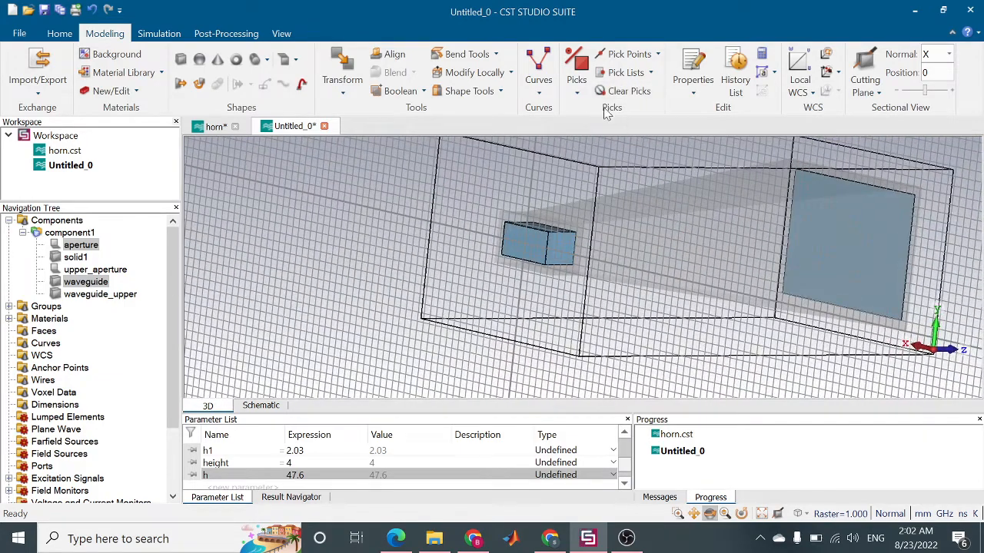
{"action": "left_click", "coordinate": [577, 84]}
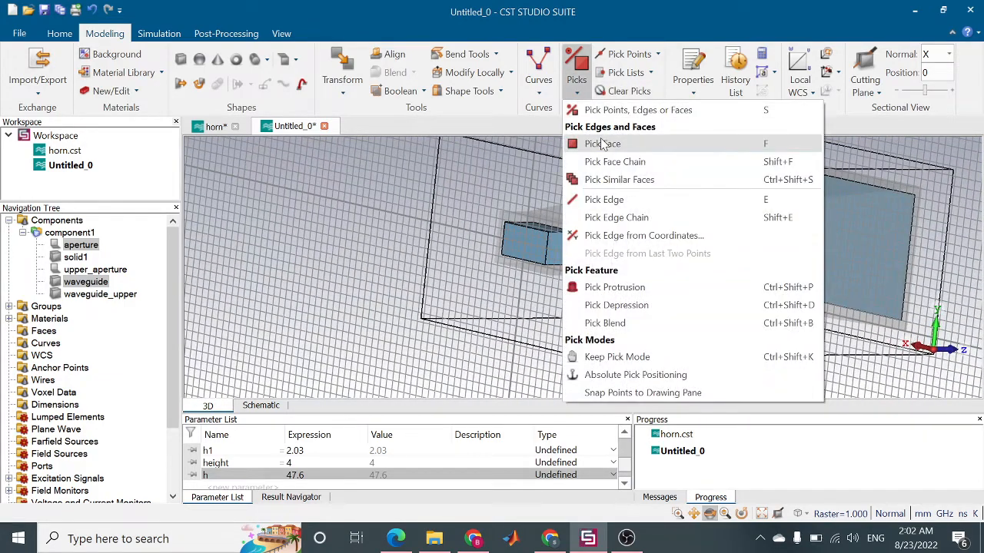
{"action": "left_click", "coordinate": [602, 144]}
{"action": "left_click", "coordinate": [825, 230]}
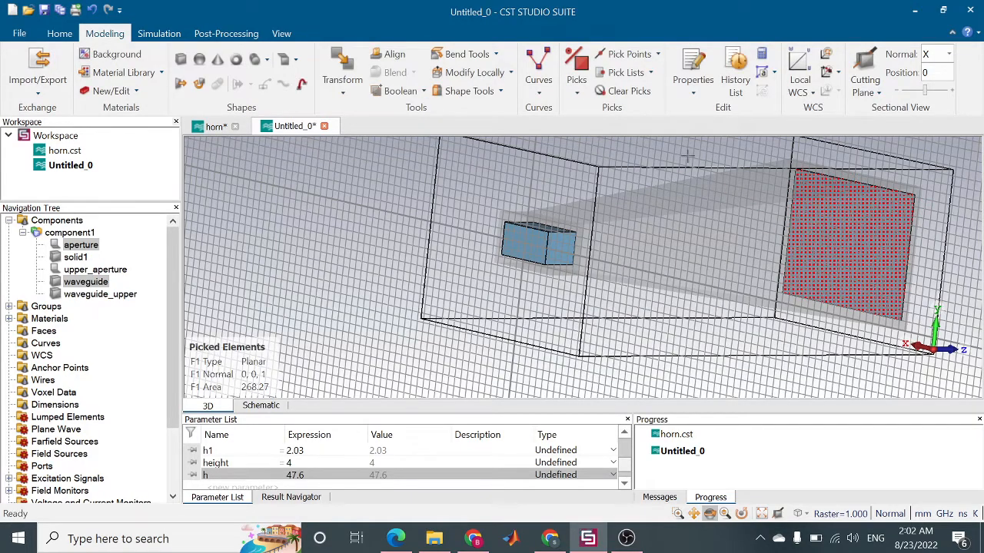
{"action": "left_click_drag", "start_coordinate": [726, 209], "coordinate": [550, 220]}
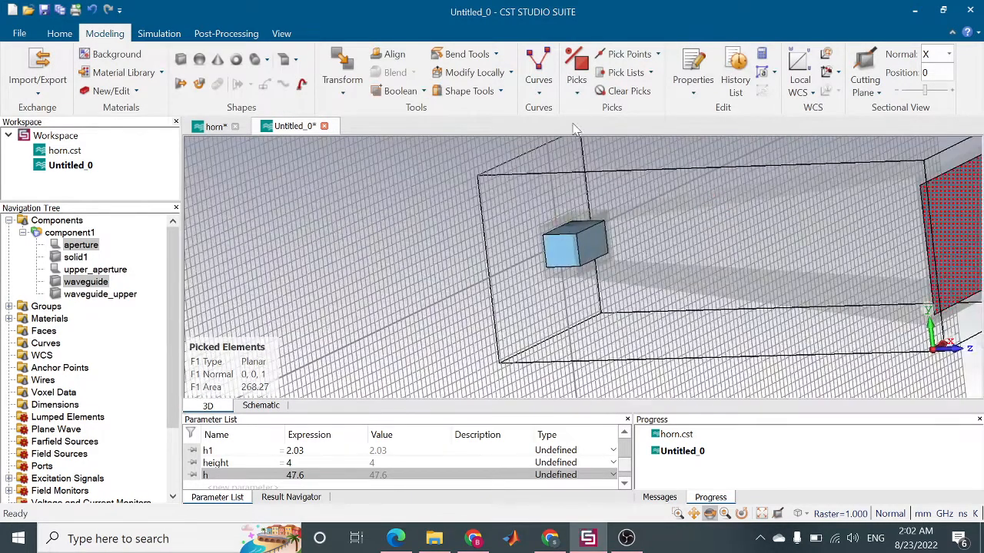
{"action": "left_click", "coordinate": [580, 96]}
{"action": "left_click", "coordinate": [604, 144]}
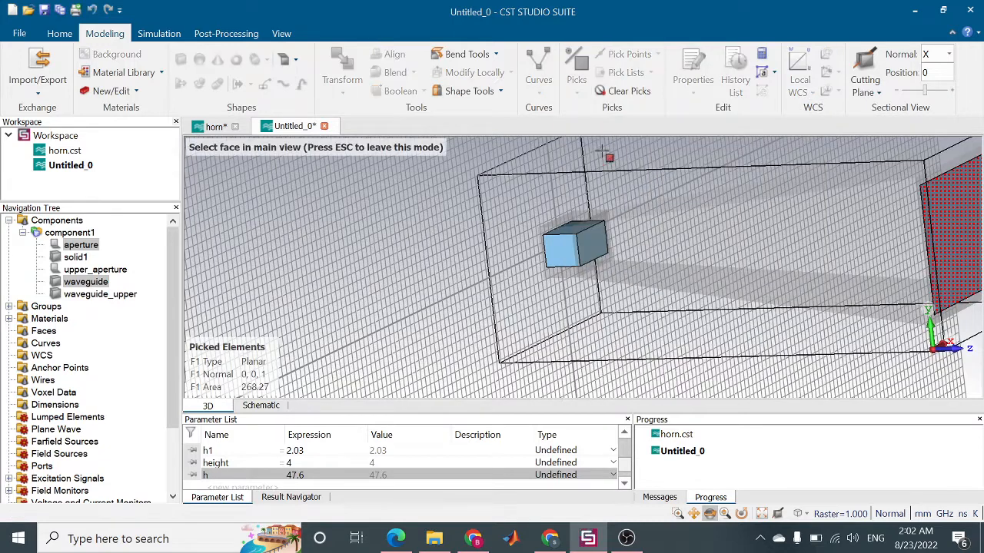
{"action": "left_click", "coordinate": [596, 244]}
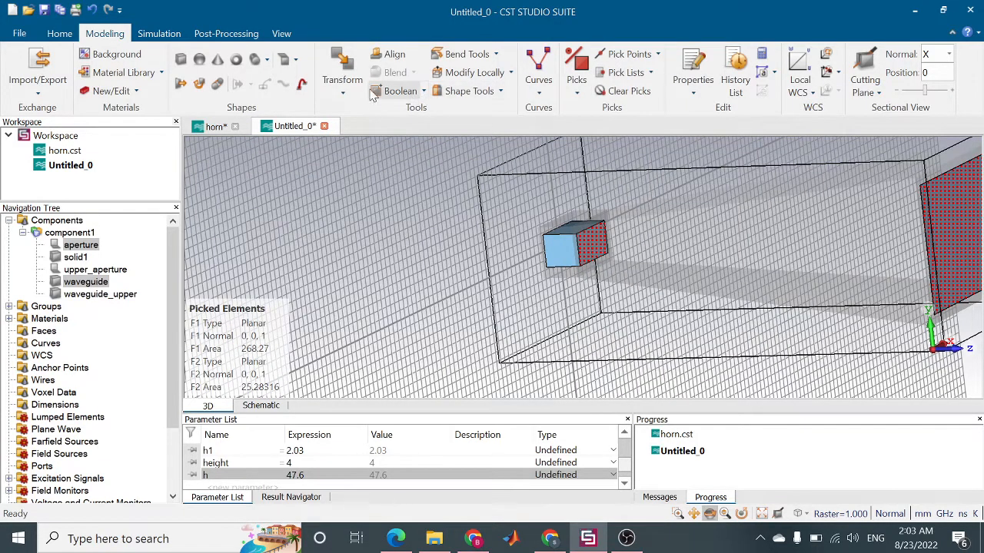
Loft the two picked faces into a Vacuum solid in component1 and dismiss the shape intersection query without a Boolean combination.
{"action": "left_click", "coordinate": [221, 87]}
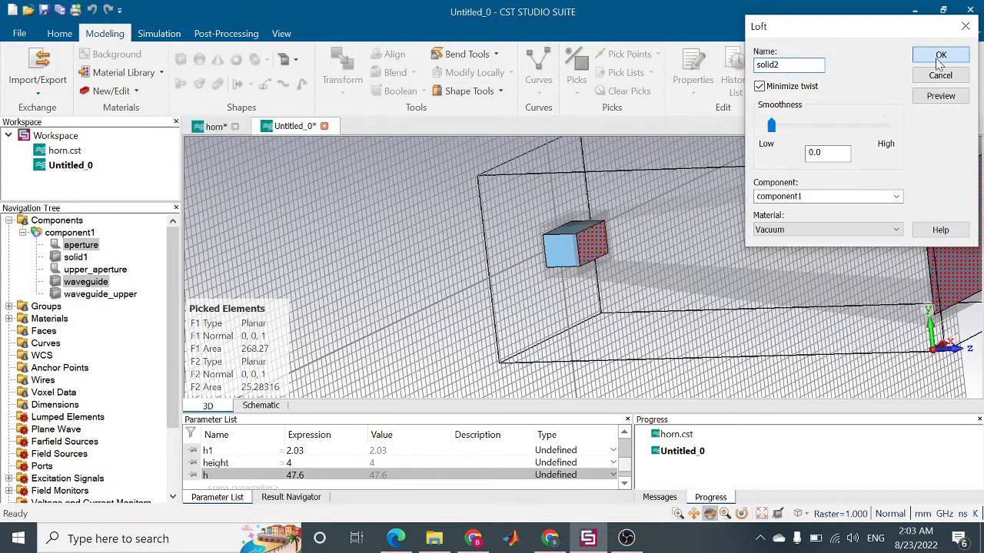
{"action": "left_click", "coordinate": [939, 56]}
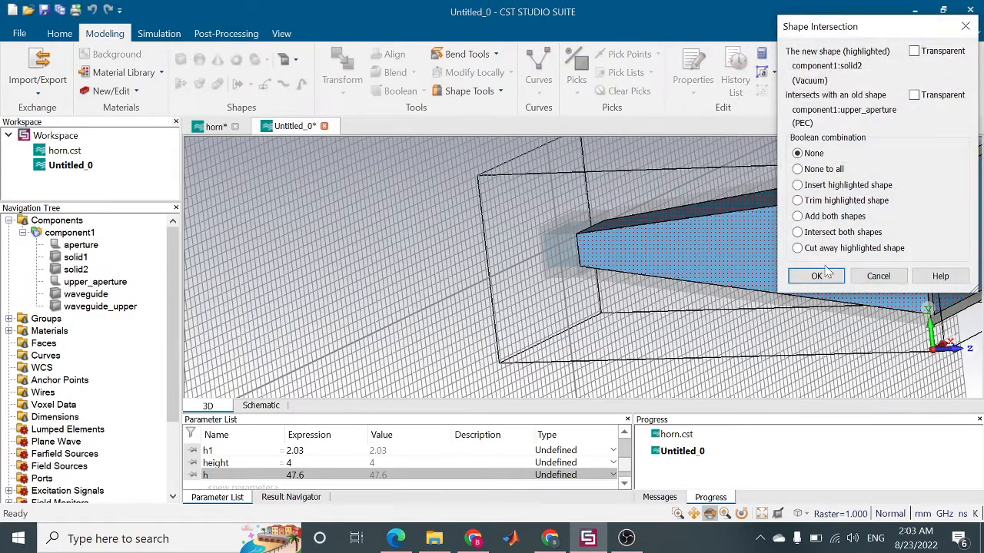
{"action": "left_click", "coordinate": [881, 277]}
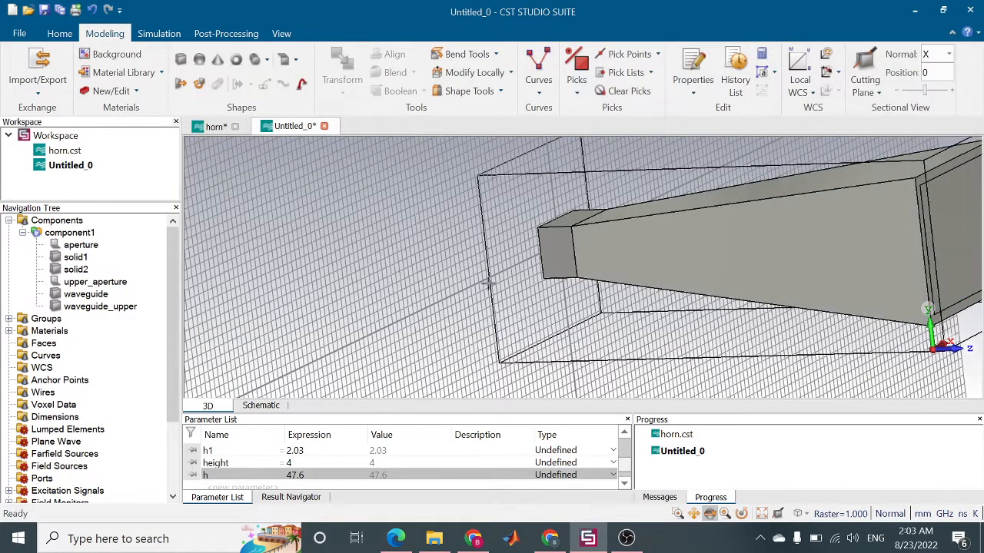
{"action": "left_click_drag", "start_coordinate": [458, 290], "coordinate": [296, 270]}
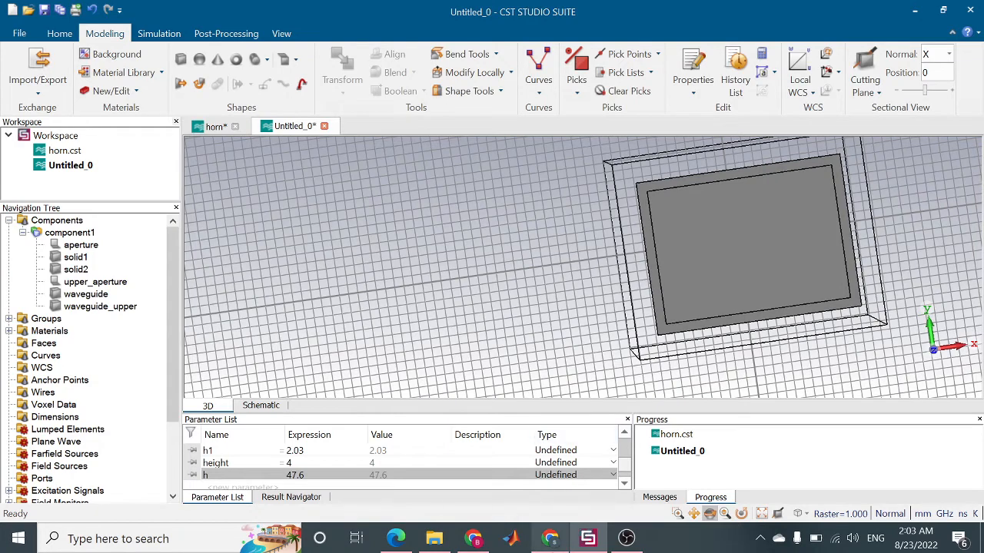
Examine the history list of the horn project, checking the order of its loft, Boolean add and shell operations.
{"action": "left_click", "coordinate": [216, 126]}
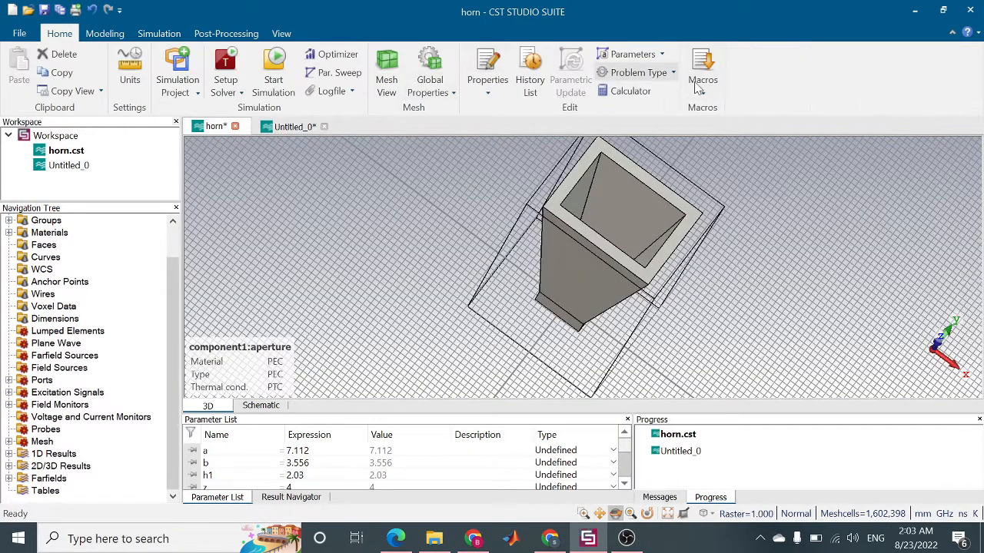
{"action": "left_click", "coordinate": [116, 36]}
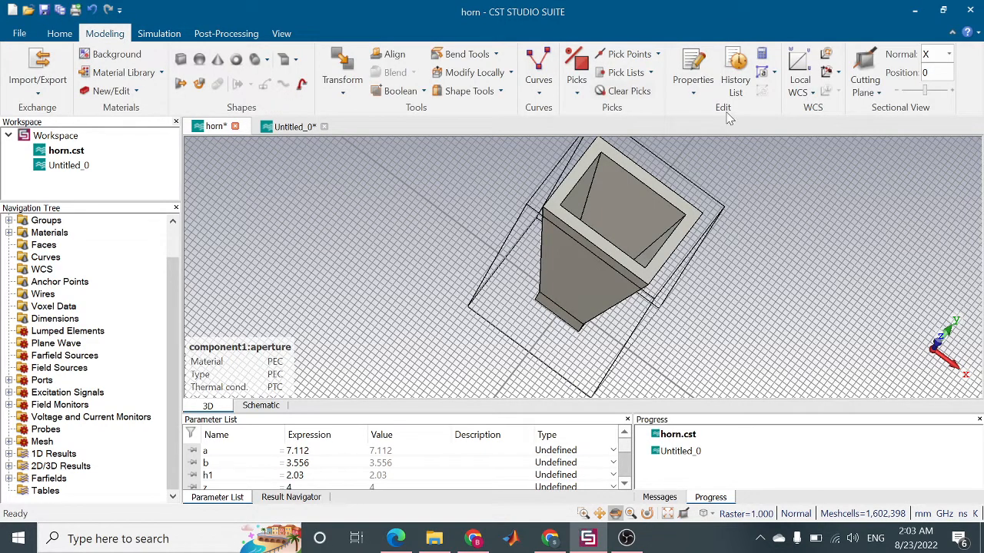
{"action": "left_click", "coordinate": [734, 80]}
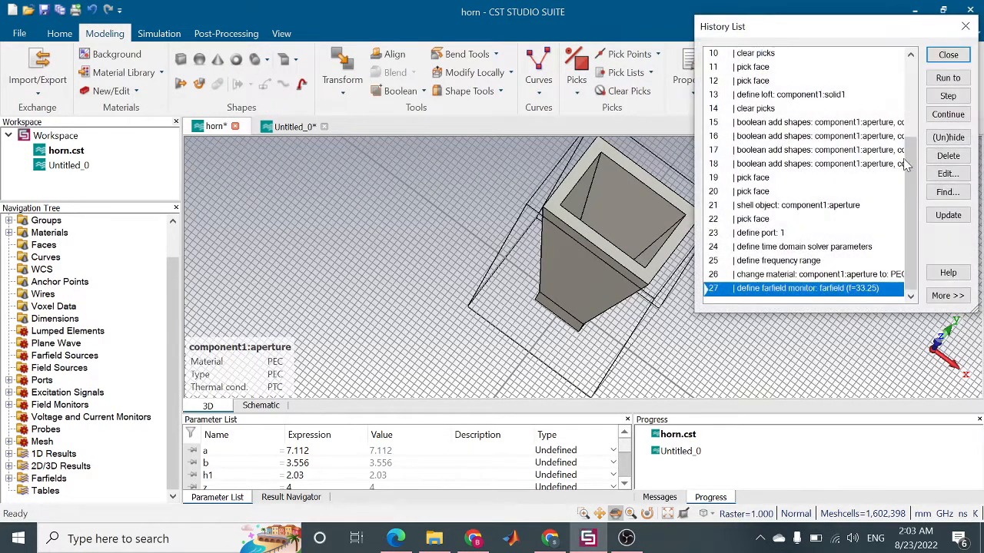
{"action": "left_click_drag", "start_coordinate": [908, 163], "coordinate": [909, 85]}
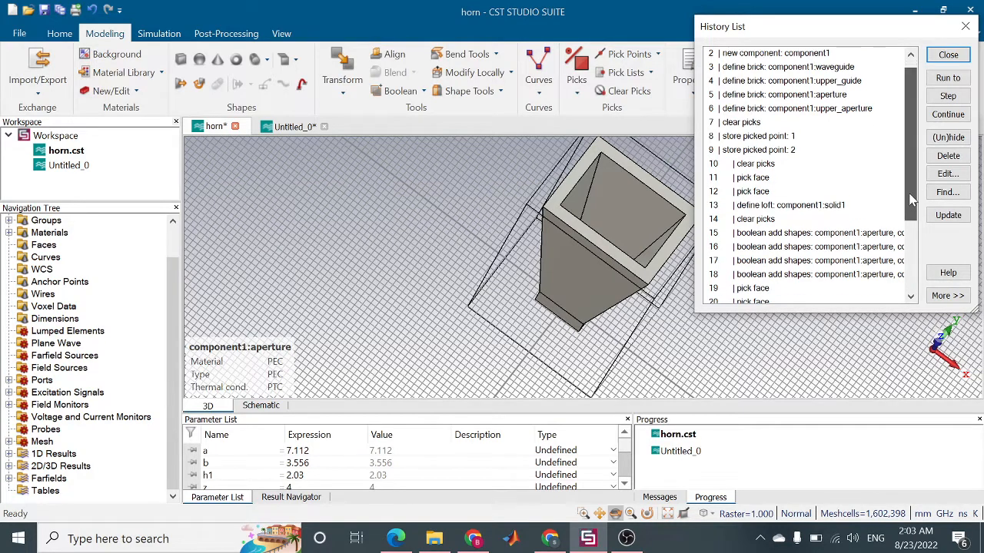
{"action": "left_click_drag", "start_coordinate": [905, 186], "coordinate": [922, 220]}
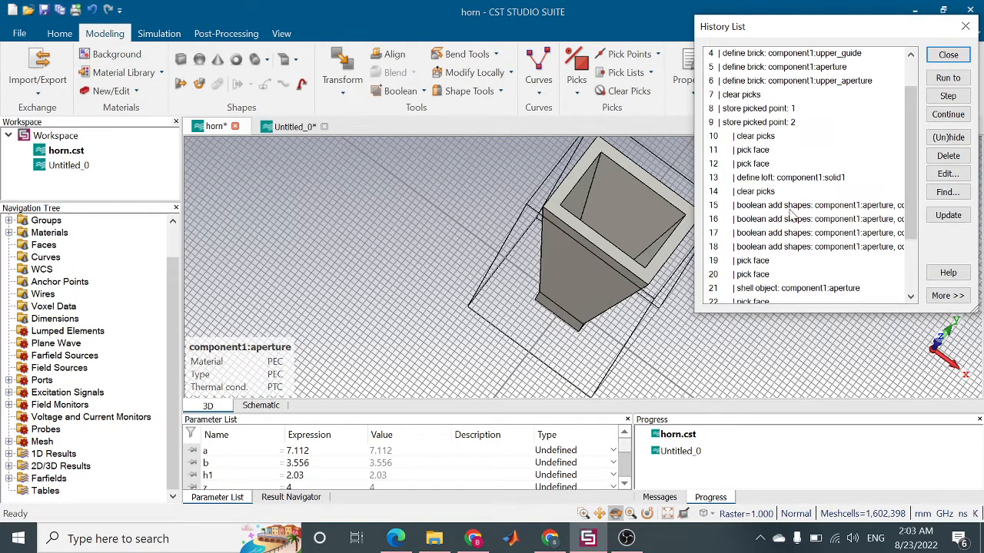
{"action": "left_click", "coordinate": [915, 245]}
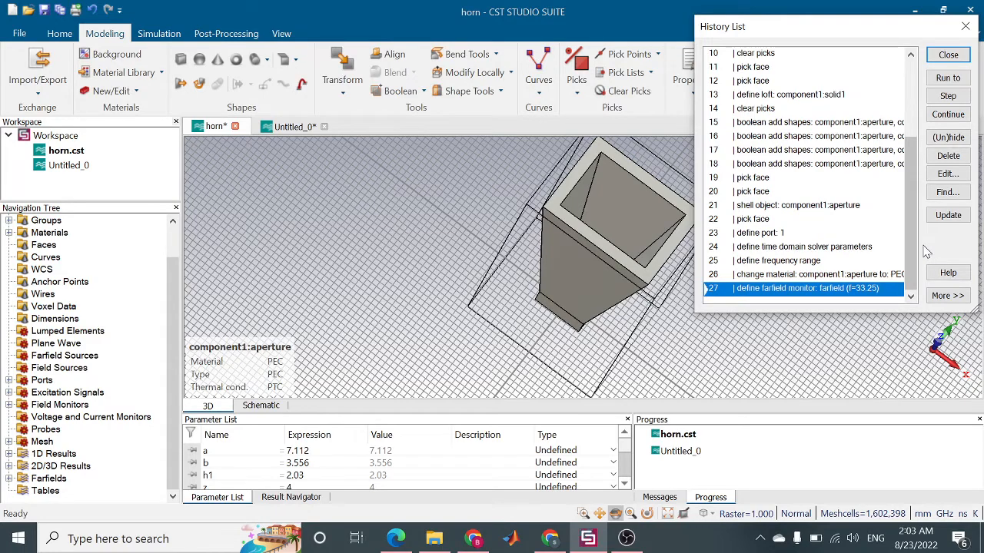
{"action": "scroll", "coordinate": [910, 252], "scroll_direction": "up", "scroll_amount": 2}
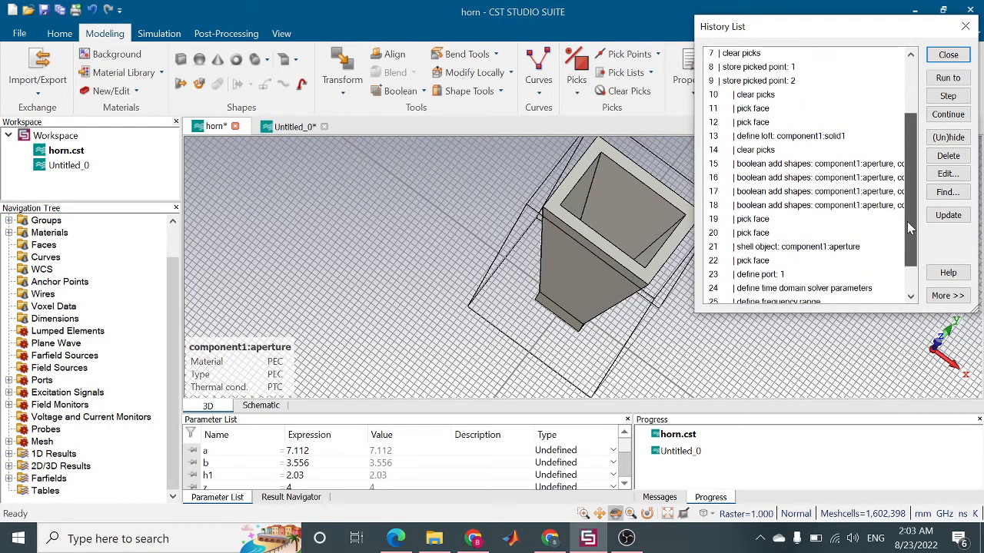
{"action": "left_click", "coordinate": [915, 268]}
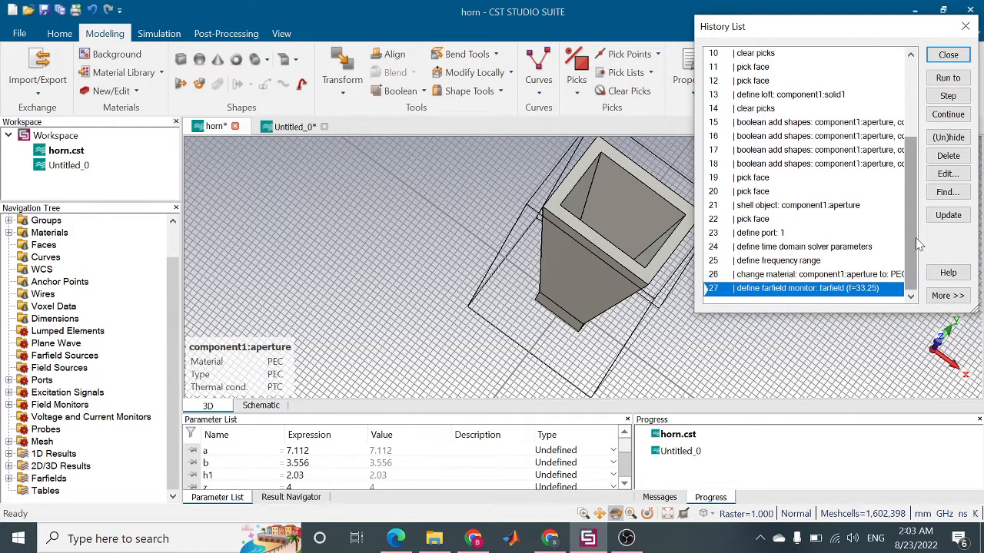
{"action": "scroll", "coordinate": [919, 221], "scroll_direction": "up", "scroll_amount": 1}
{"action": "scroll", "coordinate": [919, 220], "scroll_direction": "up", "scroll_amount": 1}
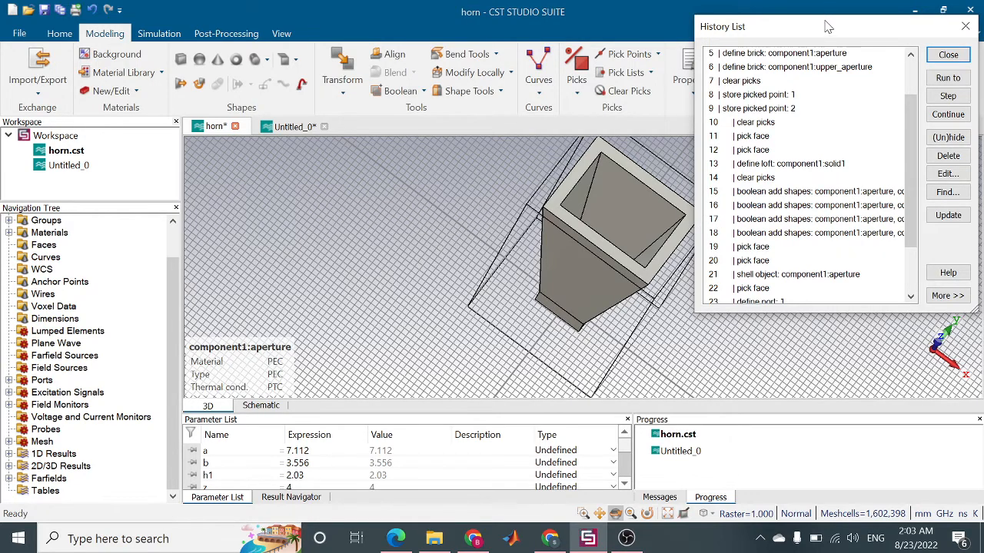
{"action": "left_click_drag", "start_coordinate": [828, 28], "coordinate": [644, 35]}
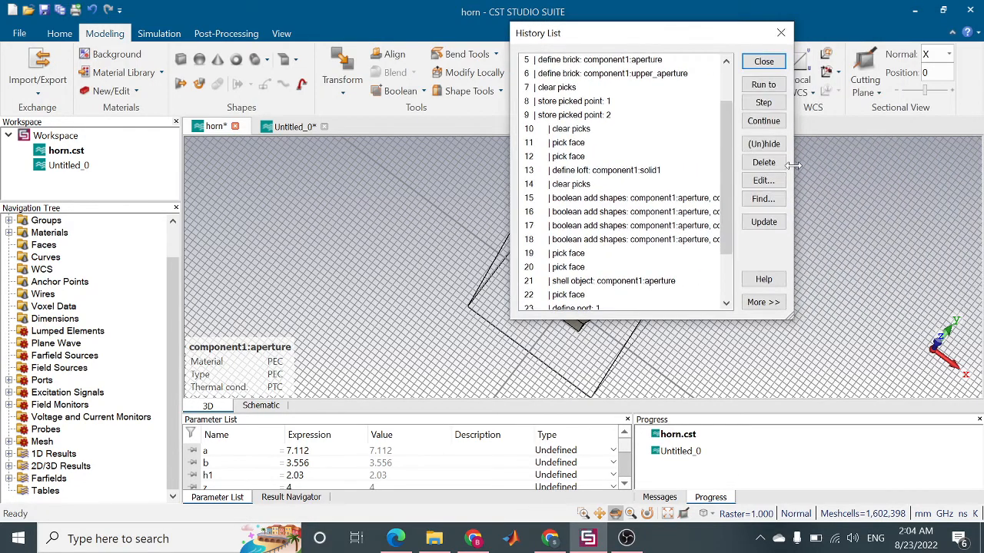
{"action": "left_click_drag", "start_coordinate": [793, 165], "coordinate": [936, 165]}
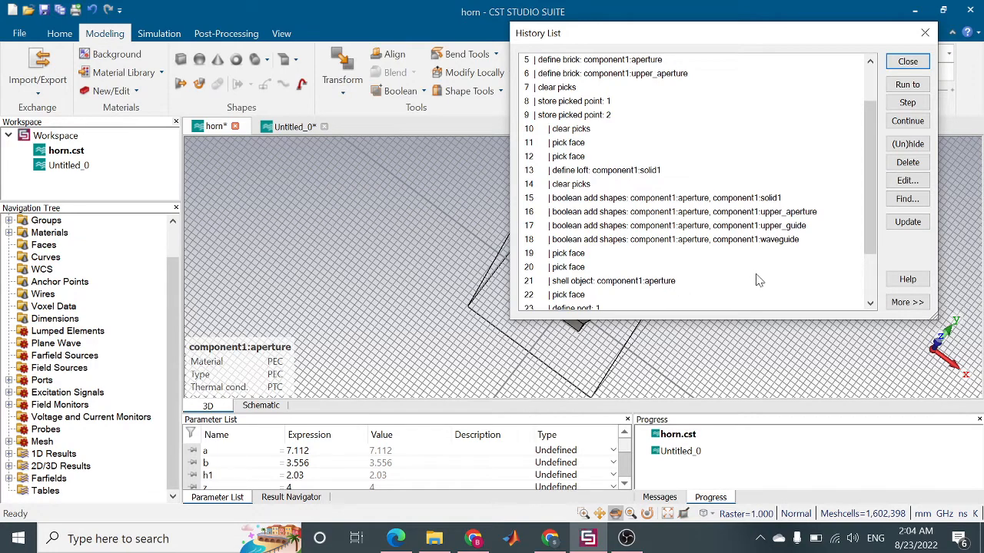
{"action": "left_click", "coordinate": [924, 32]}
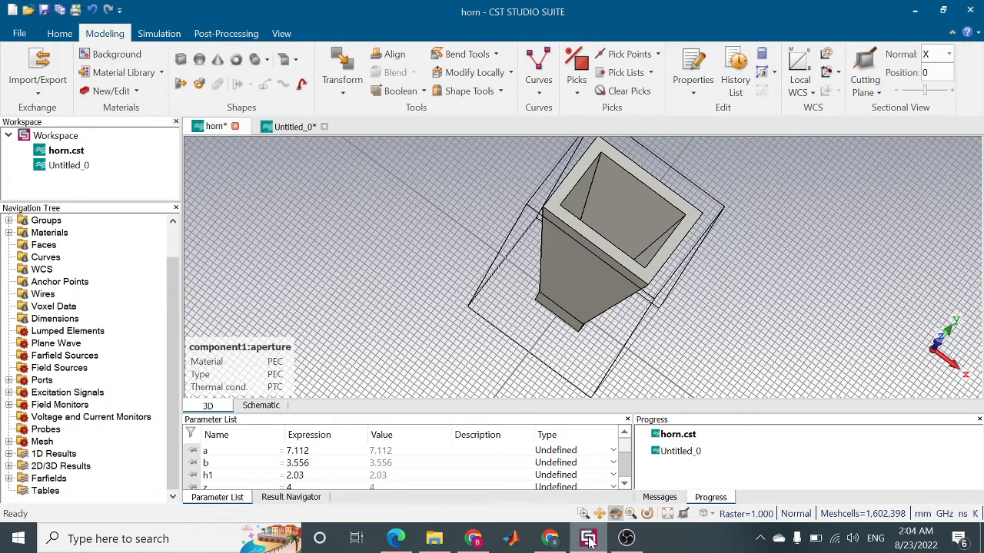
In Untitled_0, merge aperture, solid1, solid2, upper_aperture, waveguide and waveguide_upper into one solid with Boolean Add.
{"action": "mouse_move", "coordinate": [588, 540]}
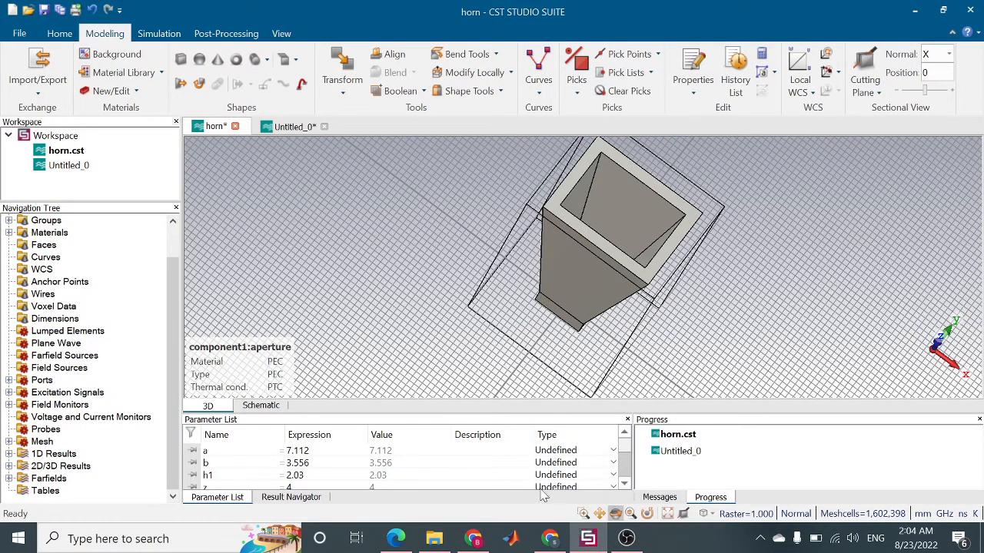
{"action": "left_click", "coordinate": [288, 127]}
{"action": "left_click", "coordinate": [80, 246]}
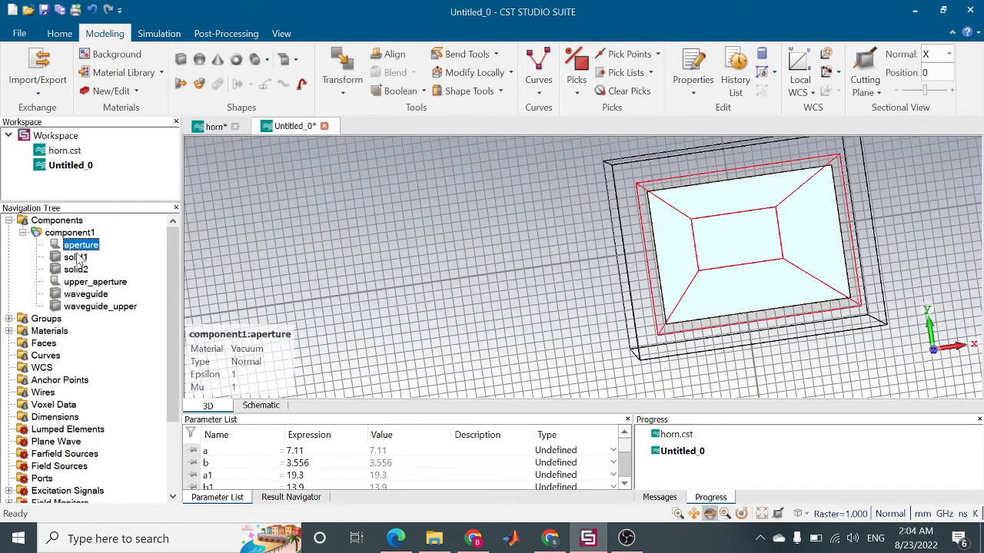
{"action": "left_click", "coordinate": [75, 257], "text": "ctrl"}
{"action": "left_click", "coordinate": [76, 270], "text": "ctrl"}
{"action": "left_click", "coordinate": [86, 283], "text": "ctrl"}
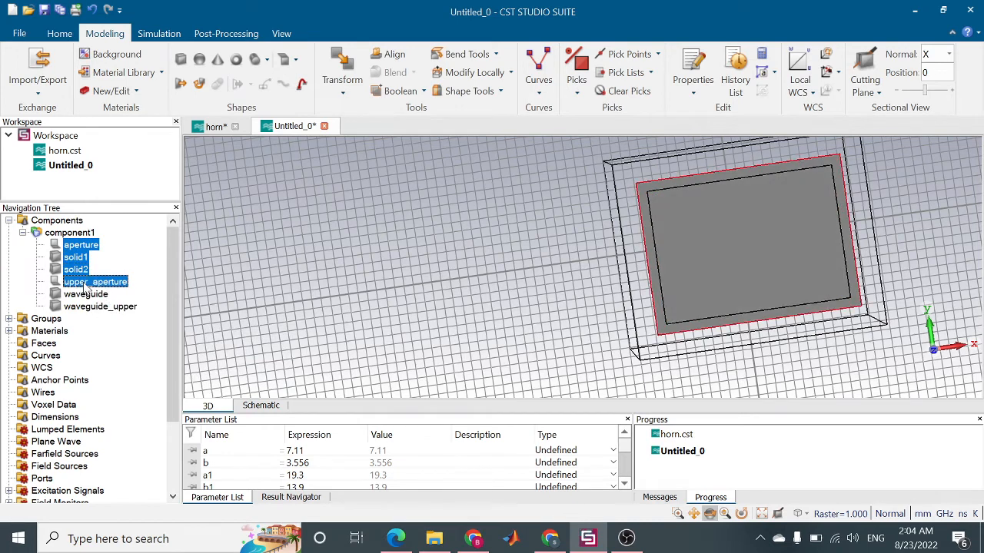
{"action": "left_click", "coordinate": [85, 295], "text": "ctrl"}
{"action": "left_click", "coordinate": [89, 307], "text": "ctrl"}
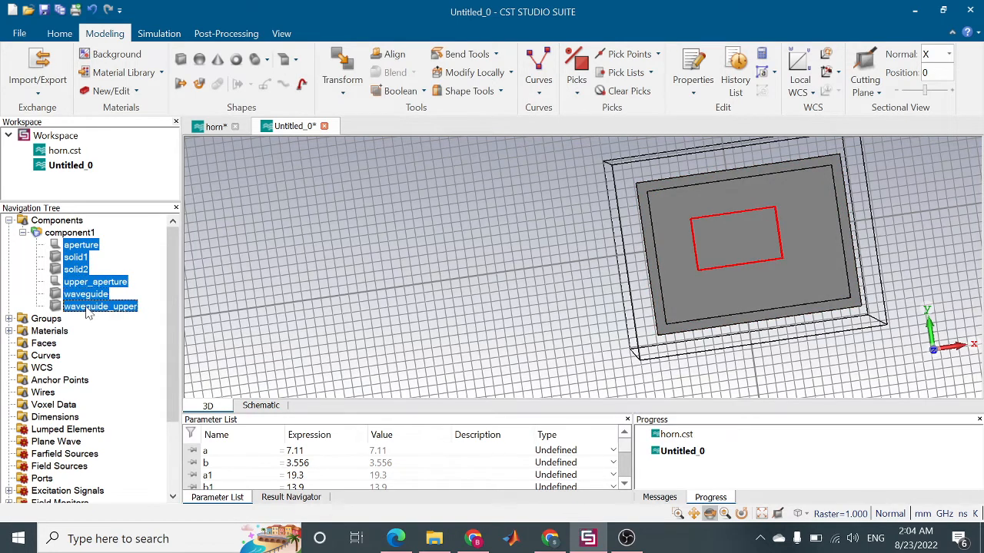
{"action": "left_click", "coordinate": [424, 92]}
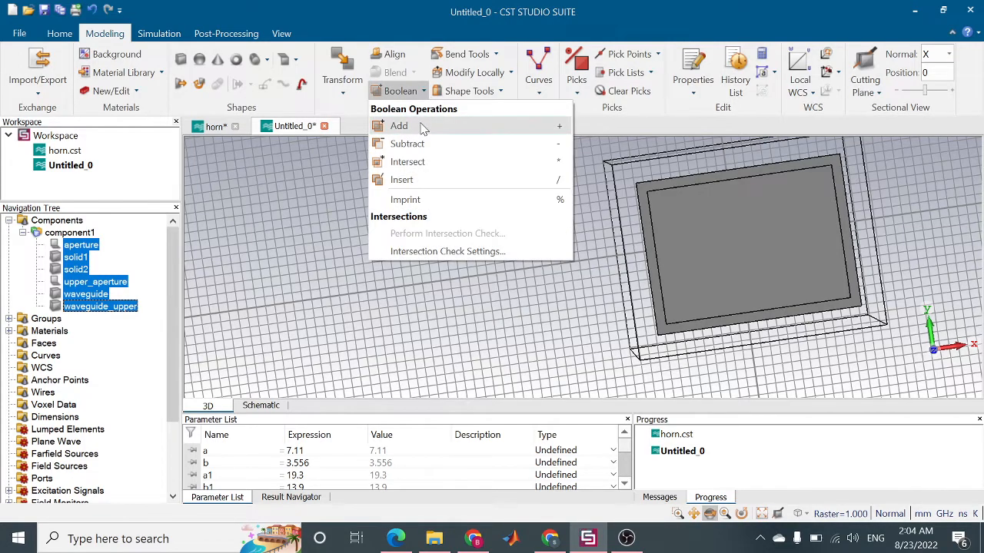
{"action": "left_click", "coordinate": [419, 123]}
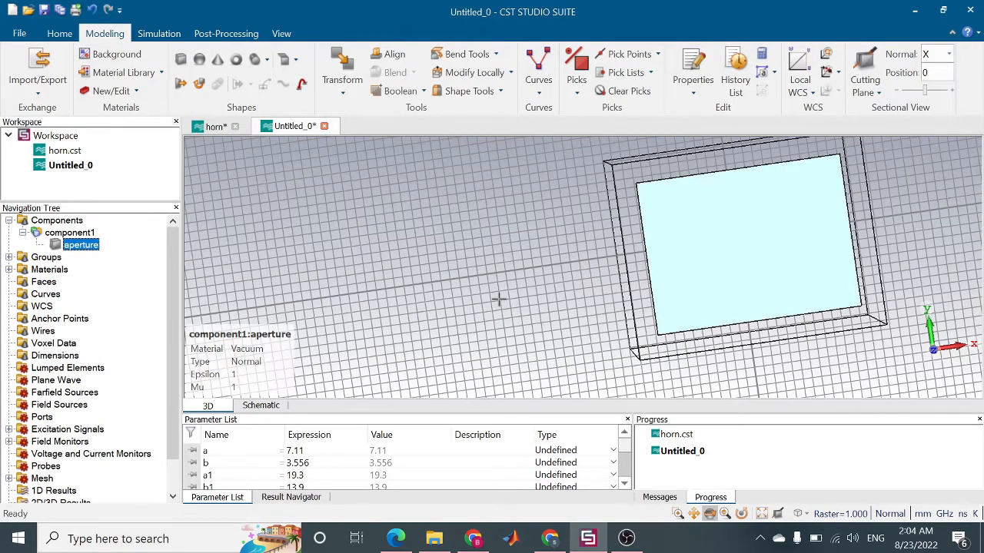
{"action": "left_click_drag", "start_coordinate": [498, 300], "coordinate": [559, 314]}
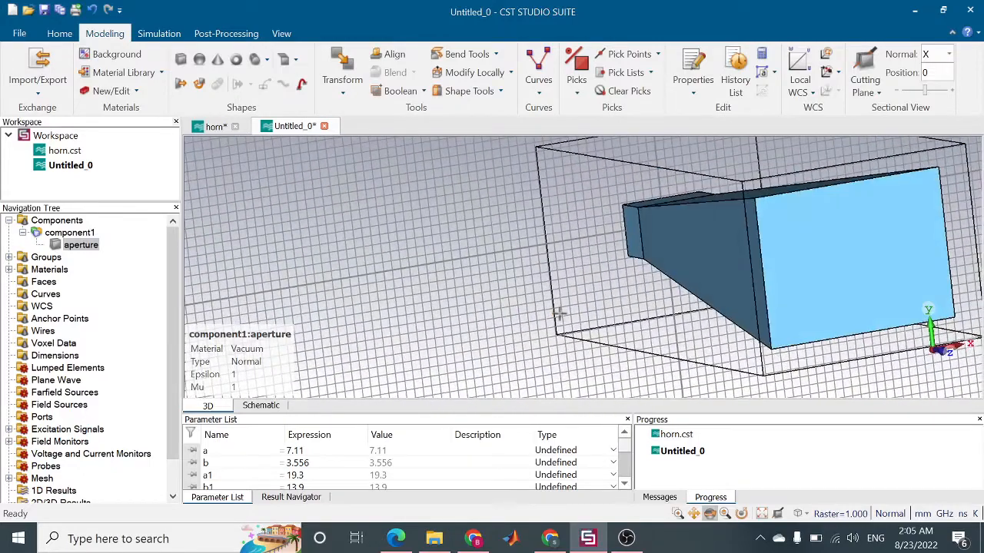
Undo the Boolean Add operations in Untitled_0 back to the six separate shapes in component1, and select aperture.
{"action": "key", "text": "ctrl+z"}
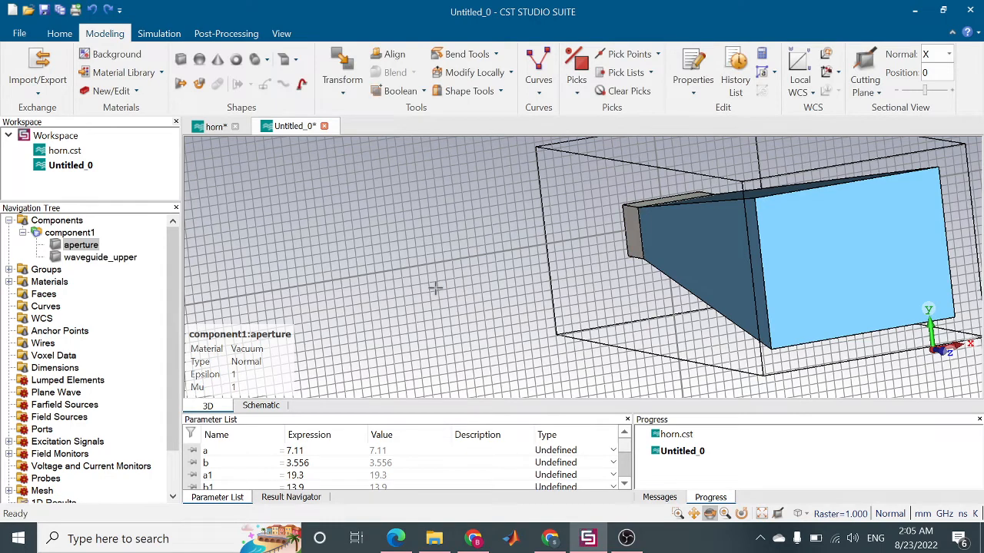
{"action": "left_click_drag", "start_coordinate": [358, 272], "coordinate": [466, 292]}
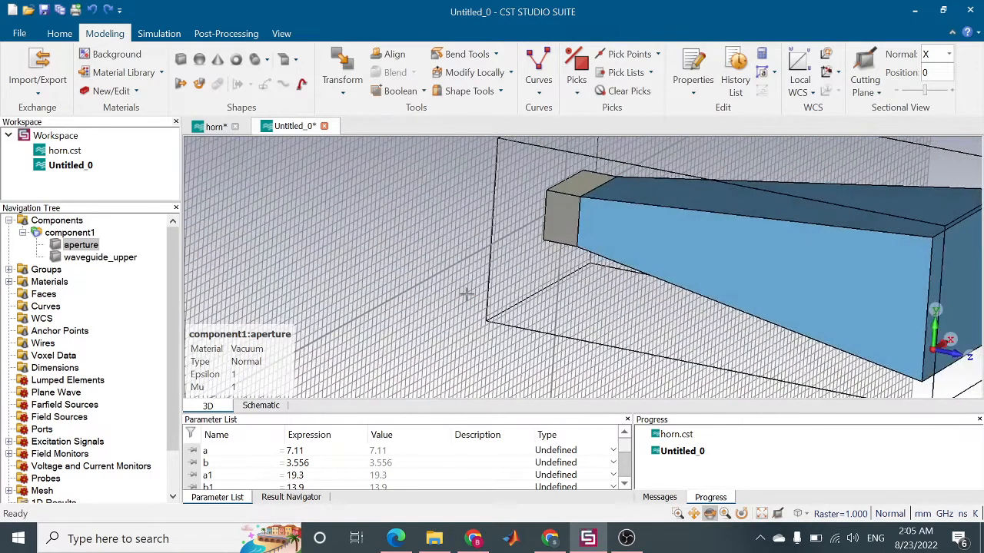
{"action": "key", "text": "ctrl+z"}
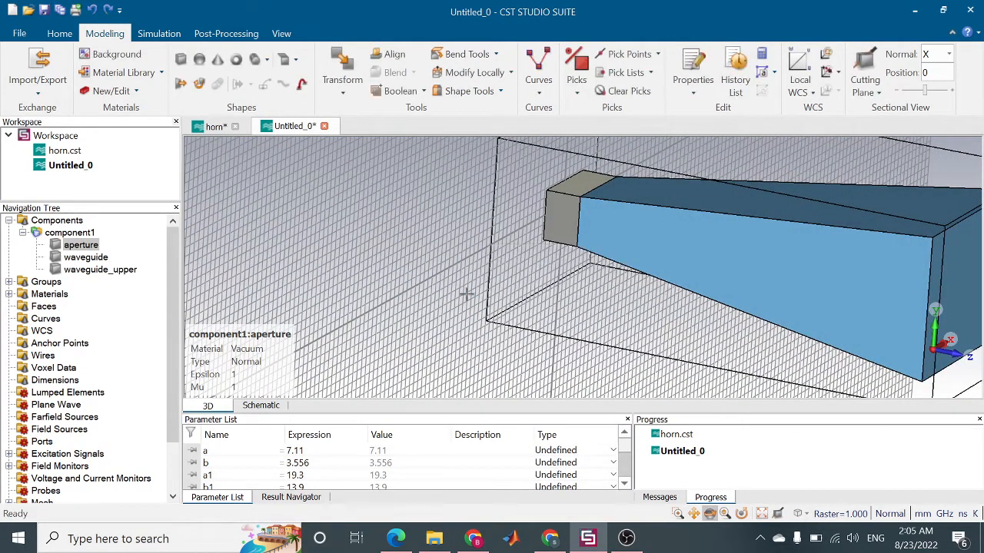
{"action": "key", "text": "ctrl+z"}
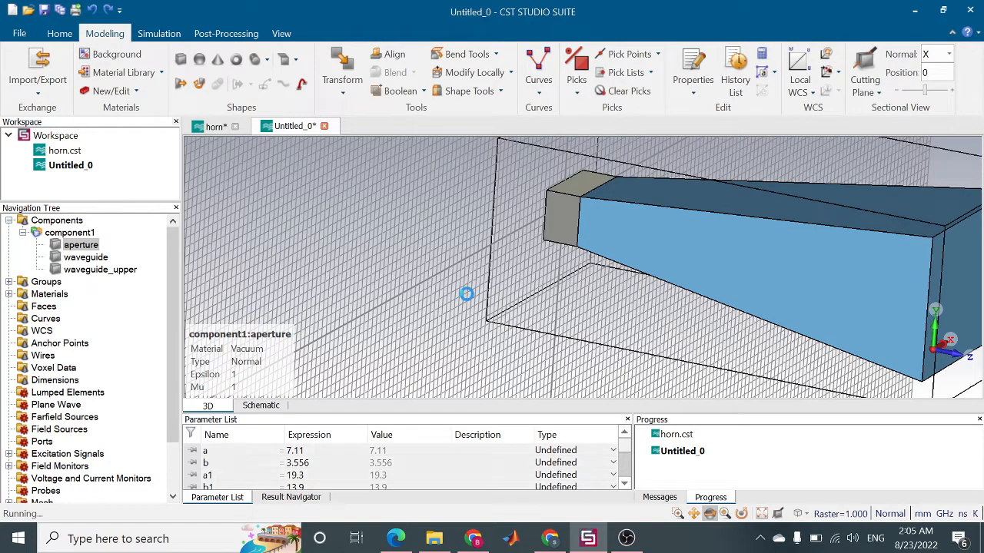
{"action": "key", "text": "ctrl+z"}
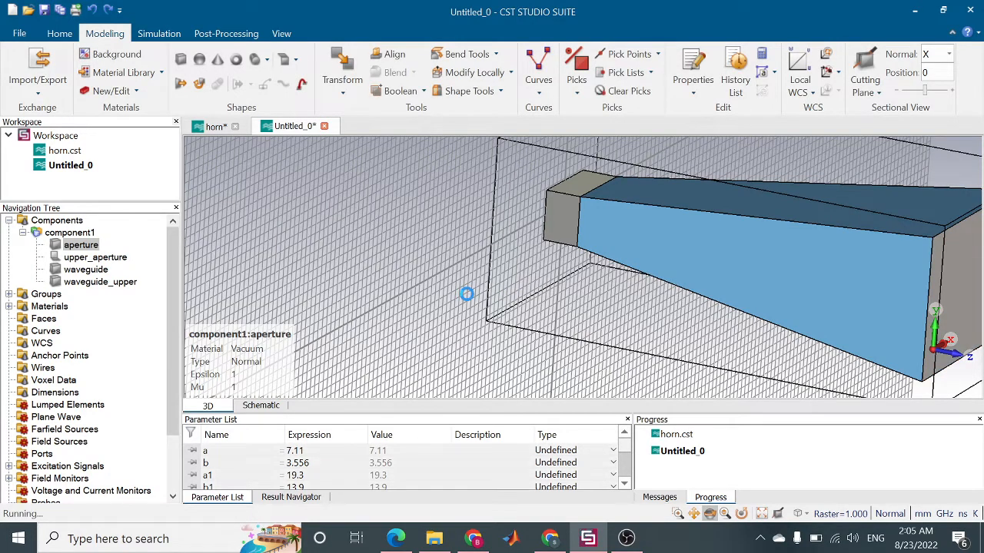
{"action": "key", "text": "ctrl+z"}
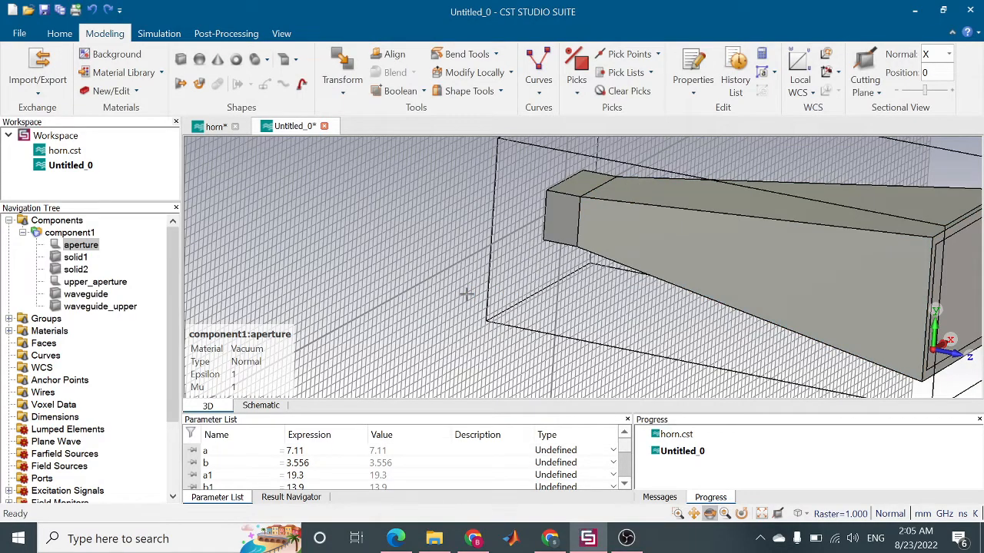
{"action": "left_click_drag", "start_coordinate": [390, 283], "coordinate": [239, 275]}
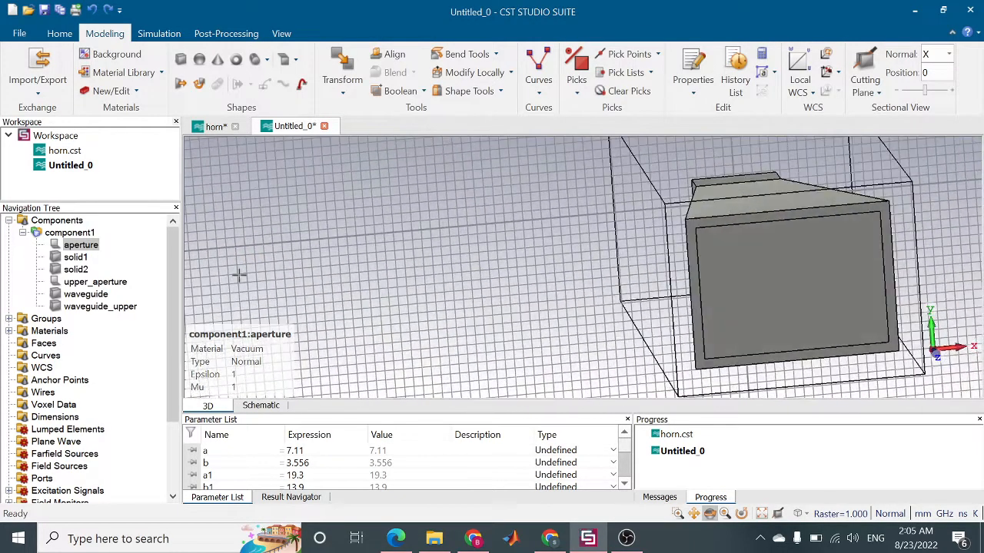
{"action": "left_click", "coordinate": [79, 248]}
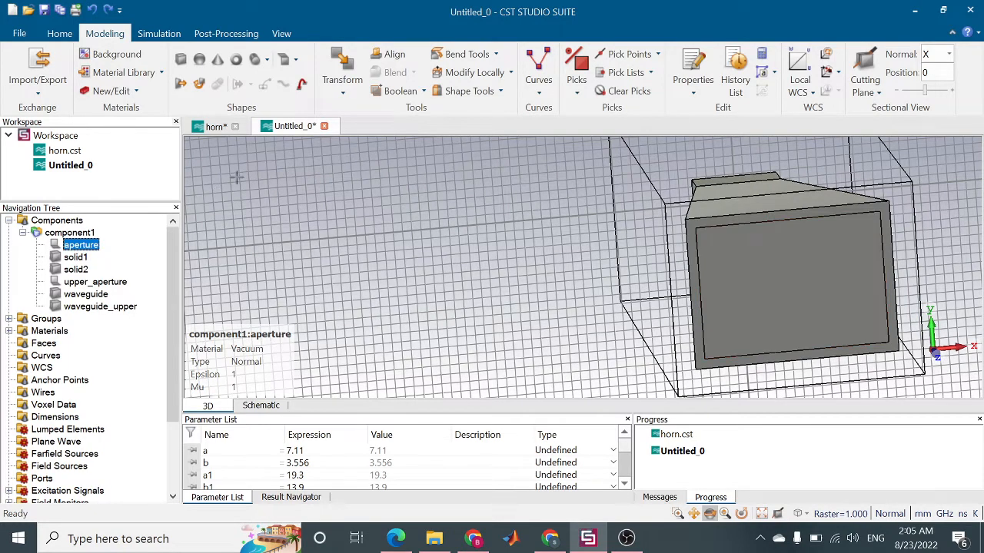
Examine the history tree of the horn project's aperture solid, including its loft and waveguide entries, and return to Untitled_0.
{"action": "left_click", "coordinate": [213, 128]}
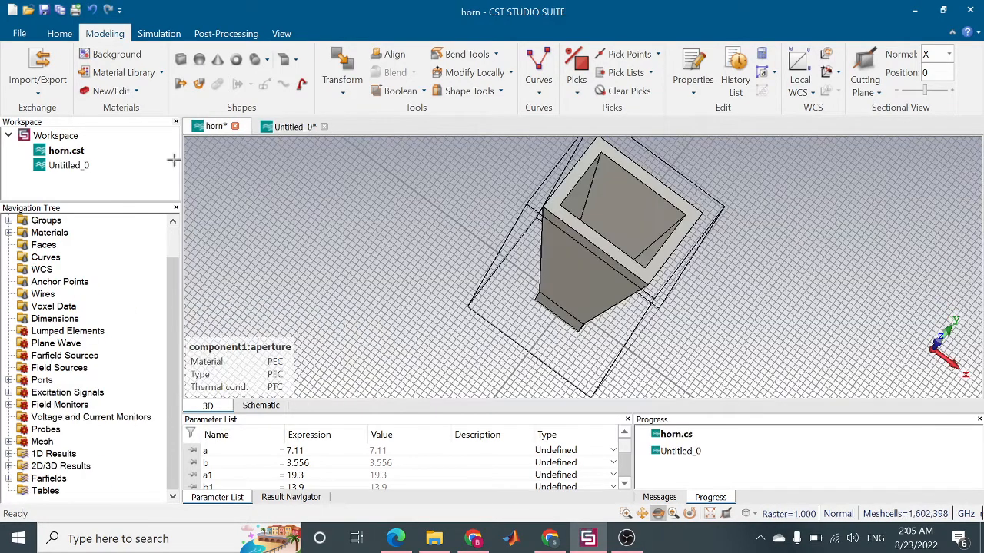
{"action": "left_click", "coordinate": [10, 222]}
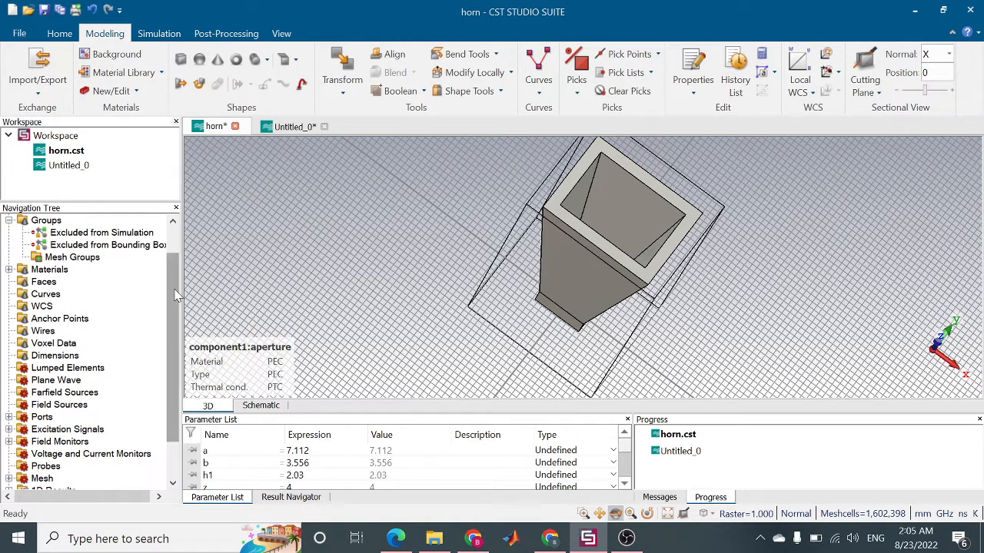
{"action": "scroll", "coordinate": [106, 262], "scroll_direction": "up", "scroll_amount": 1}
{"action": "left_click", "coordinate": [55, 246]}
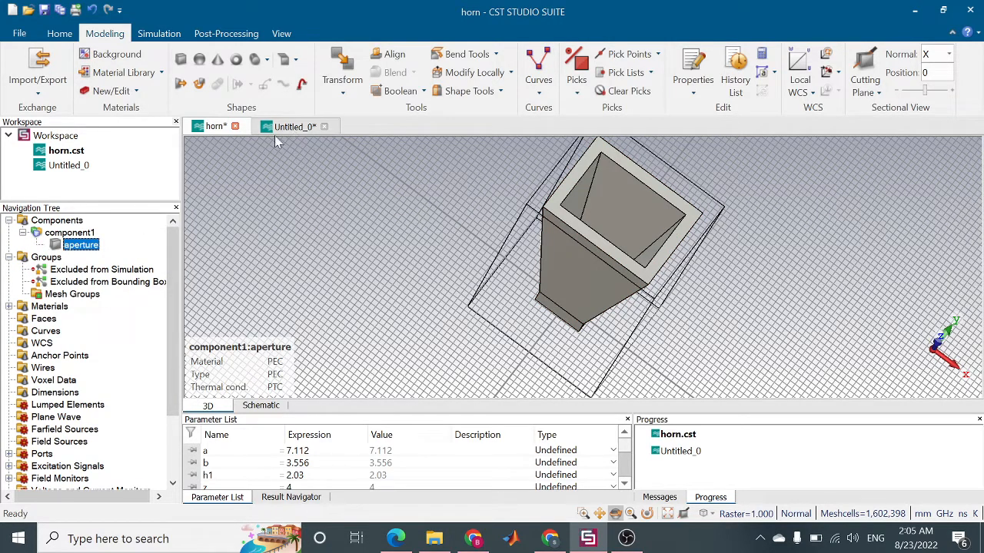
{"action": "double_click", "coordinate": [62, 247]}
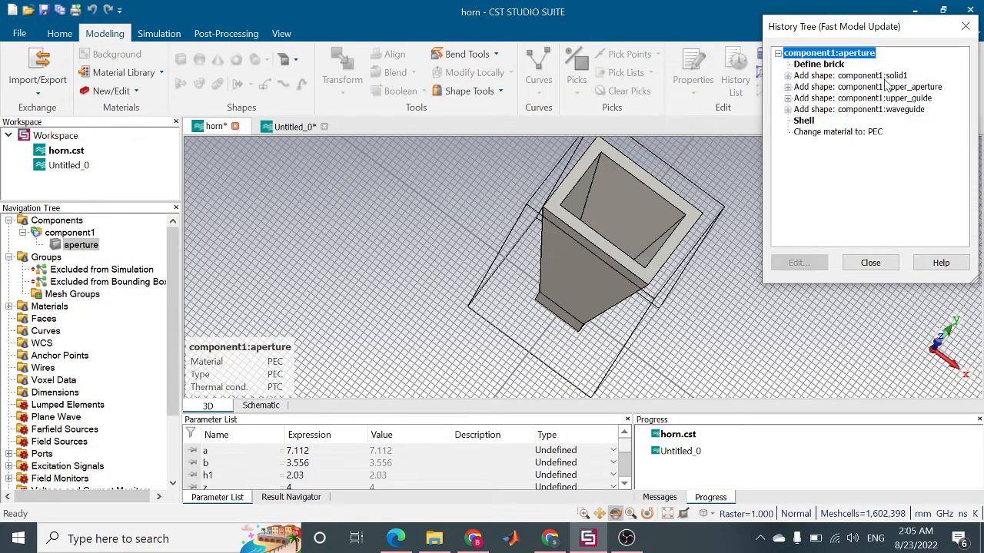
{"action": "left_click", "coordinate": [787, 77]}
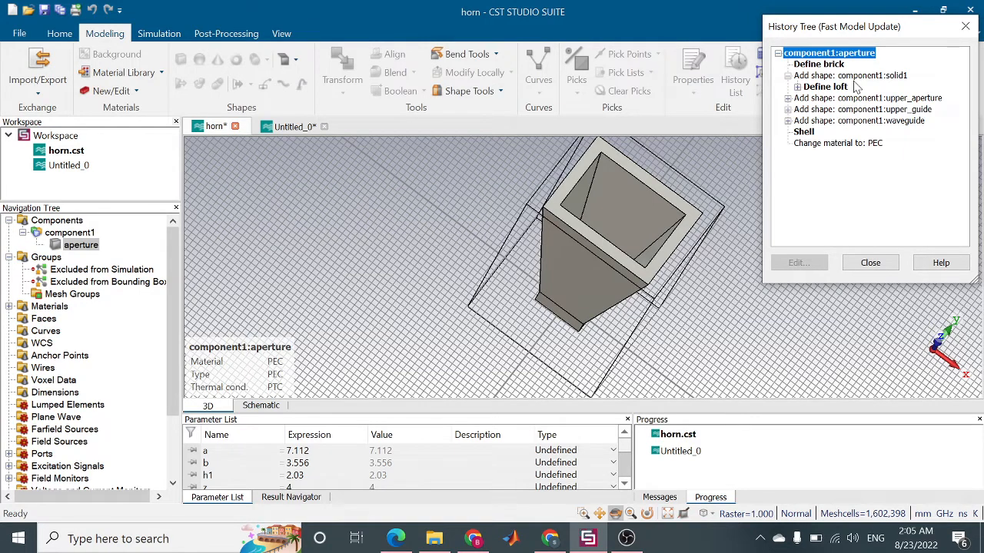
{"action": "left_click", "coordinate": [797, 87]}
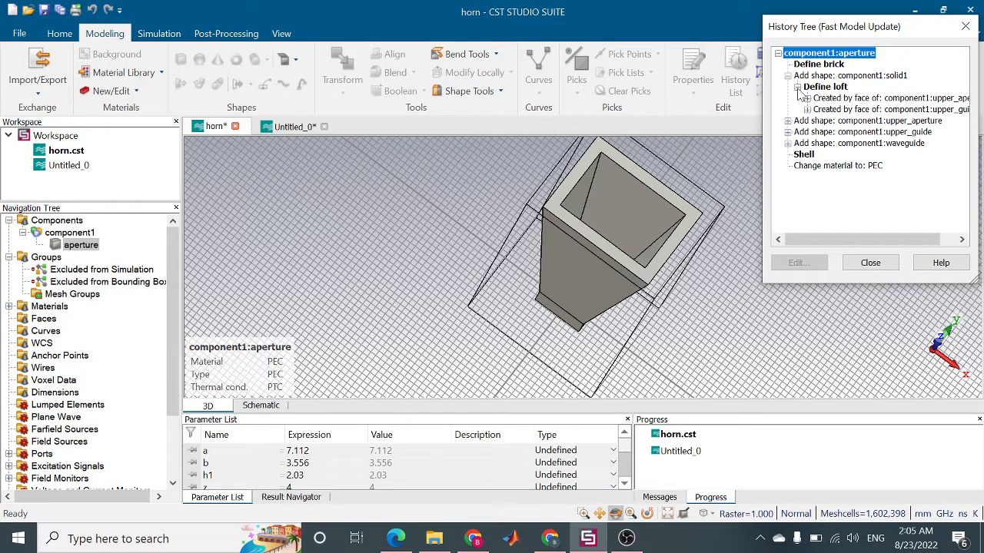
{"action": "left_click", "coordinate": [788, 143]}
{"action": "left_click", "coordinate": [787, 144]}
{"action": "left_click", "coordinate": [870, 262]}
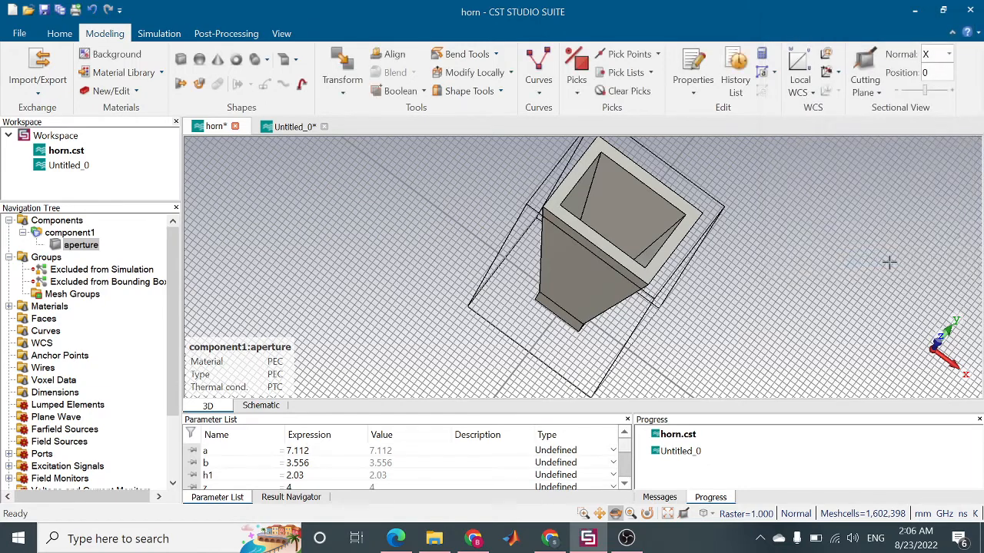
{"action": "left_click", "coordinate": [294, 127]}
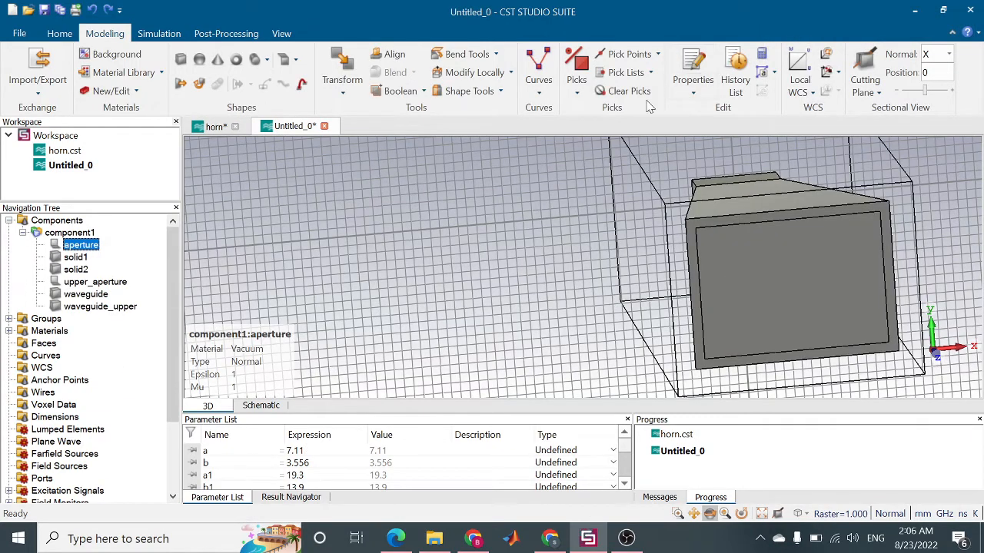
{"action": "left_click", "coordinate": [576, 79]}
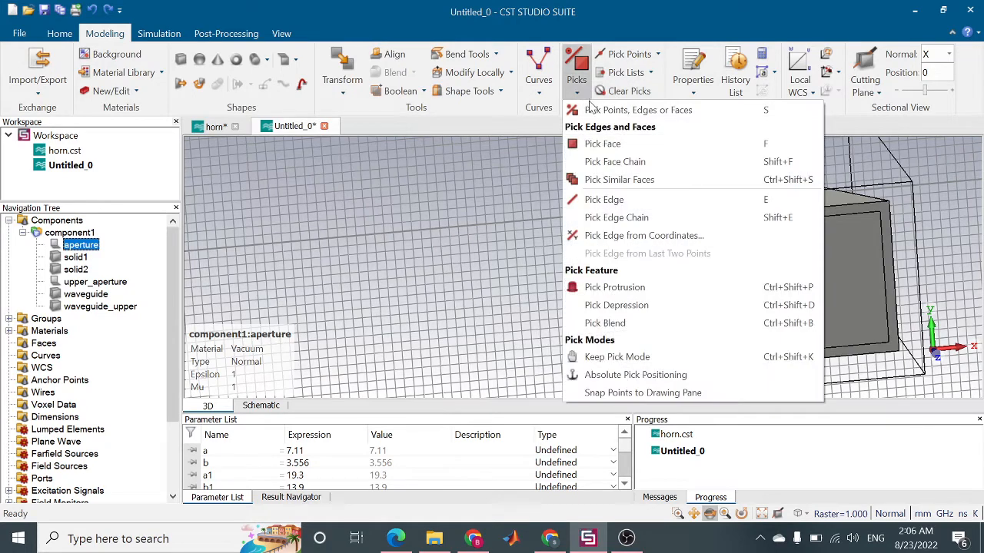
{"action": "left_click", "coordinate": [608, 145]}
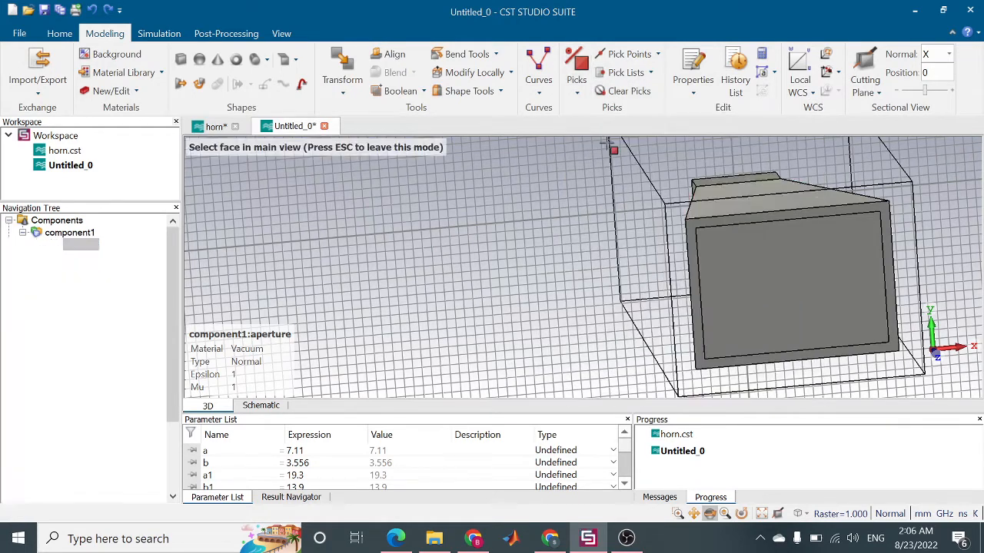
{"action": "left_click", "coordinate": [736, 245]}
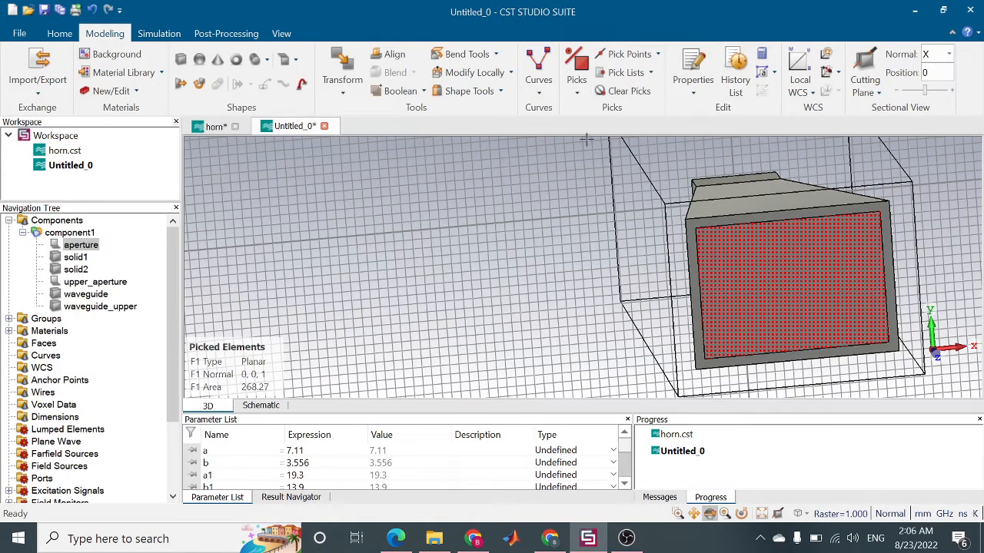
{"action": "left_click", "coordinate": [539, 80]}
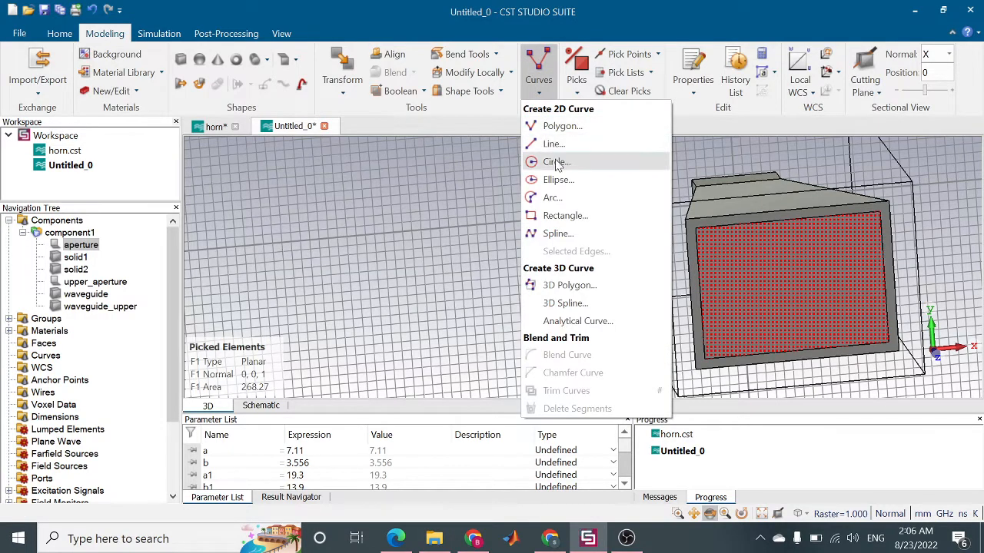
{"action": "left_click", "coordinate": [637, 94]}
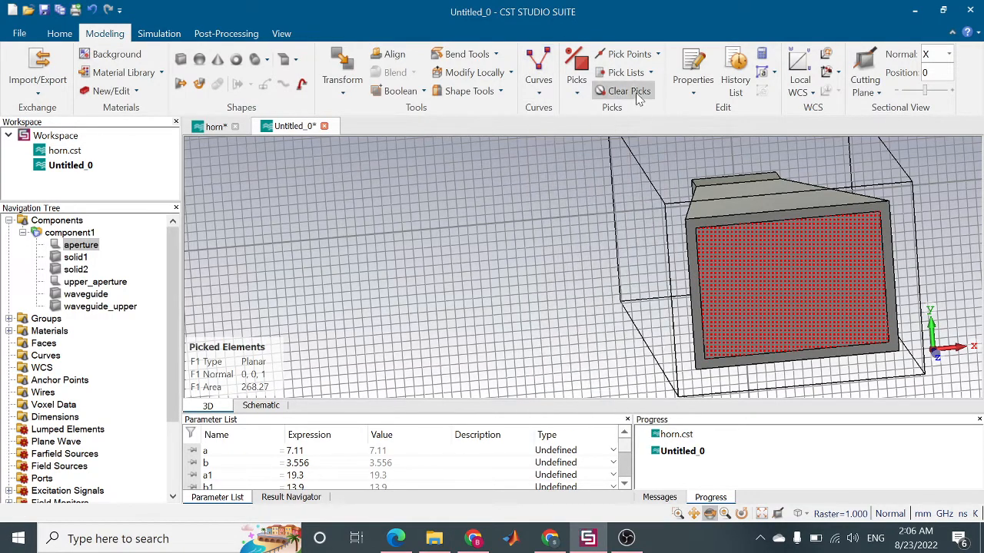
{"action": "left_click", "coordinate": [637, 96]}
Pick the large outer face at the horn's aperture end, the one of the upper_aperture sheet.
{"action": "left_click", "coordinate": [539, 82]}
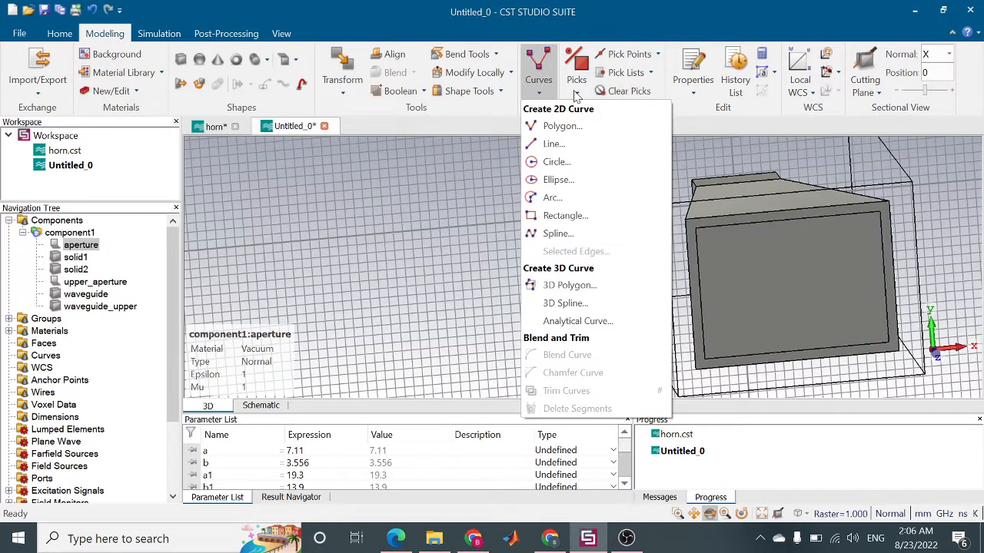
{"action": "left_click", "coordinate": [576, 89]}
{"action": "left_click", "coordinate": [604, 146]}
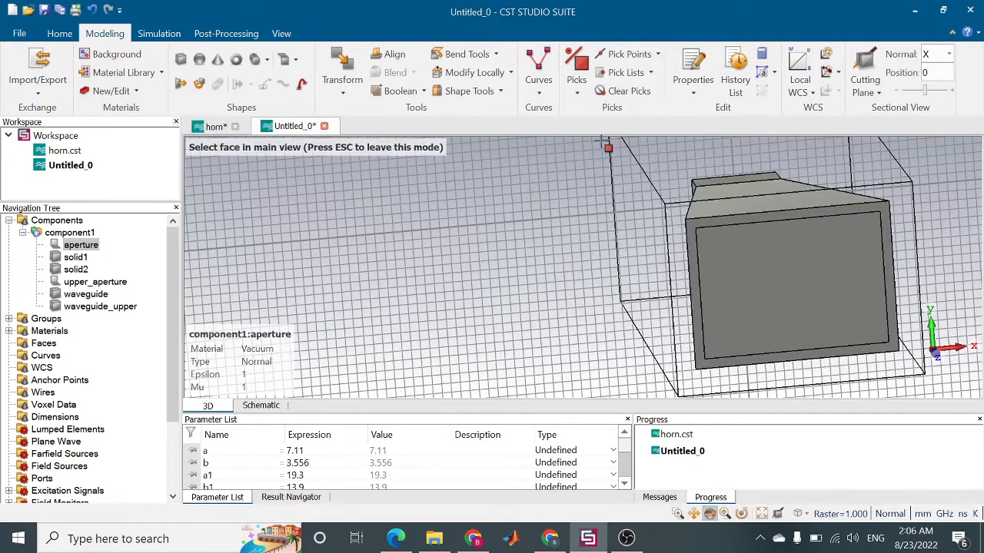
{"action": "left_click", "coordinate": [709, 219]}
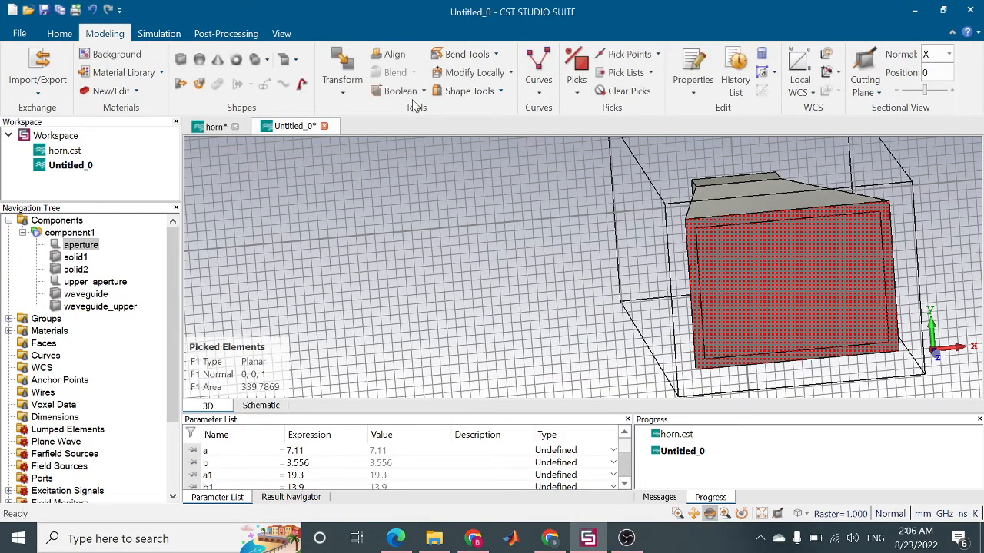
Try to shell the selected aperture shape with direction Inside and thickness h1, previewing it, and leave the Shell command.
{"action": "left_click", "coordinate": [499, 92]}
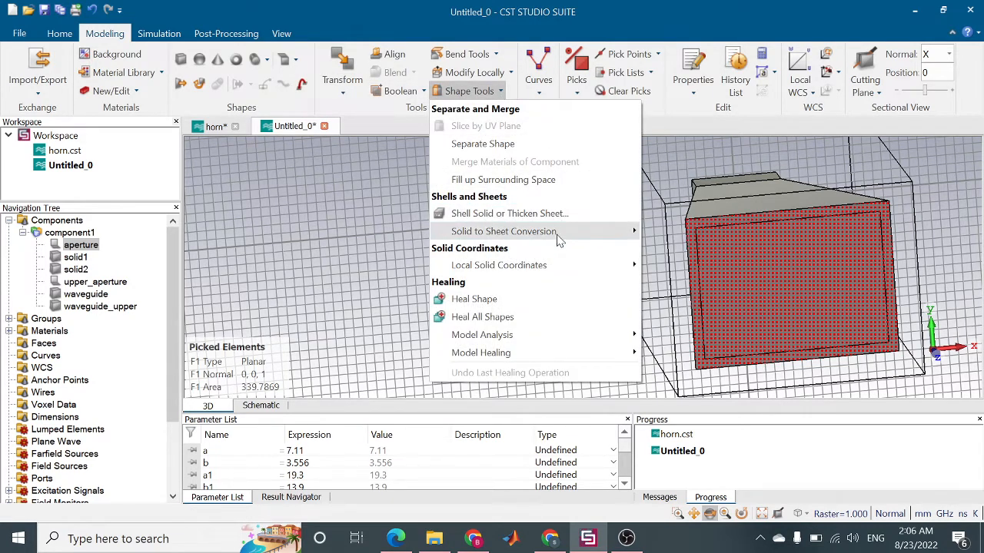
{"action": "mouse_move", "coordinate": [559, 236]}
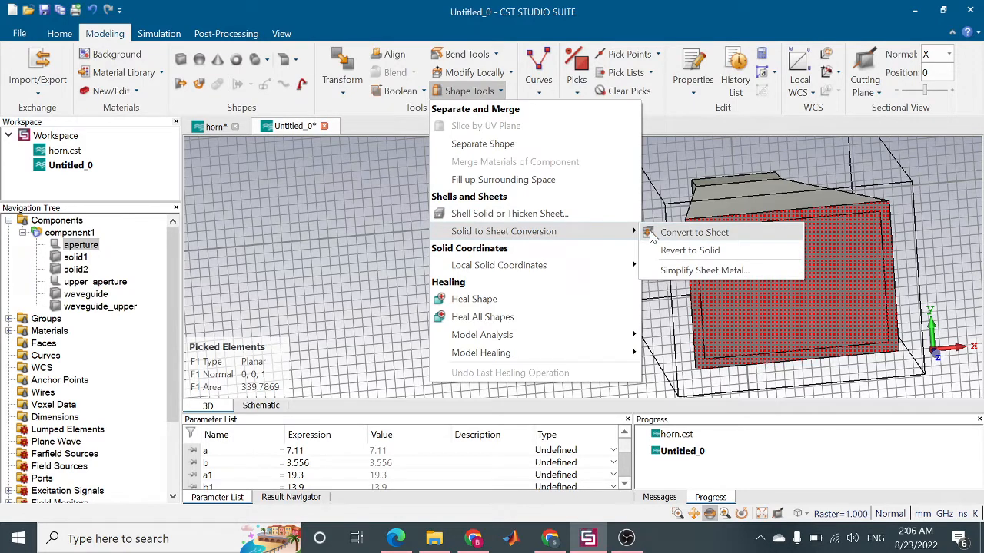
{"action": "left_click", "coordinate": [583, 220]}
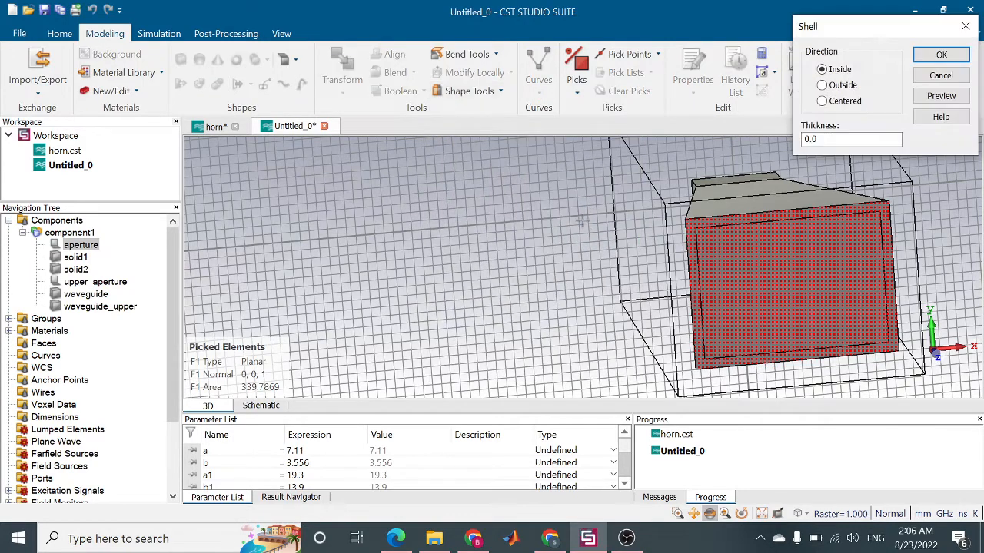
{"action": "left_click", "coordinate": [824, 139]}
{"action": "left_click", "coordinate": [624, 484]}
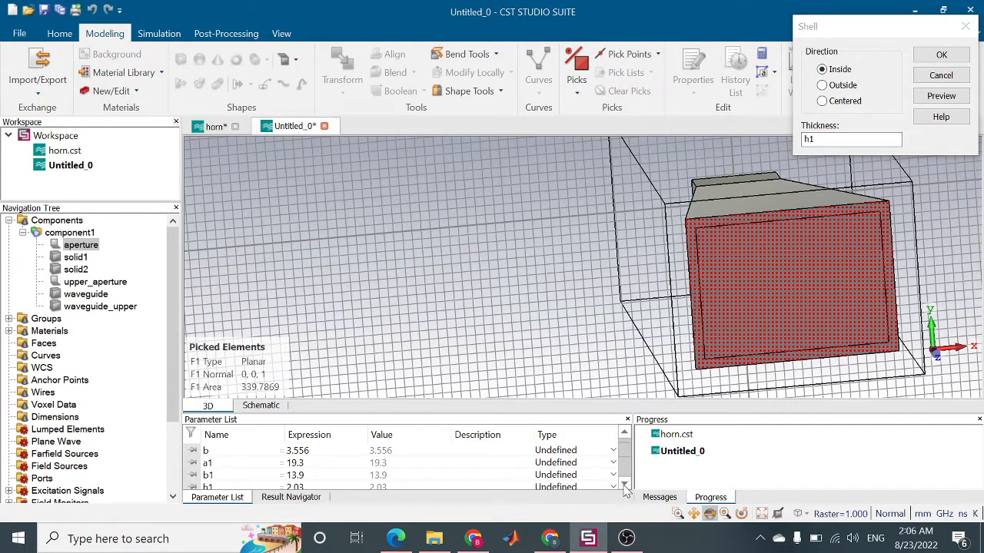
{"action": "left_click", "coordinate": [624, 484]}
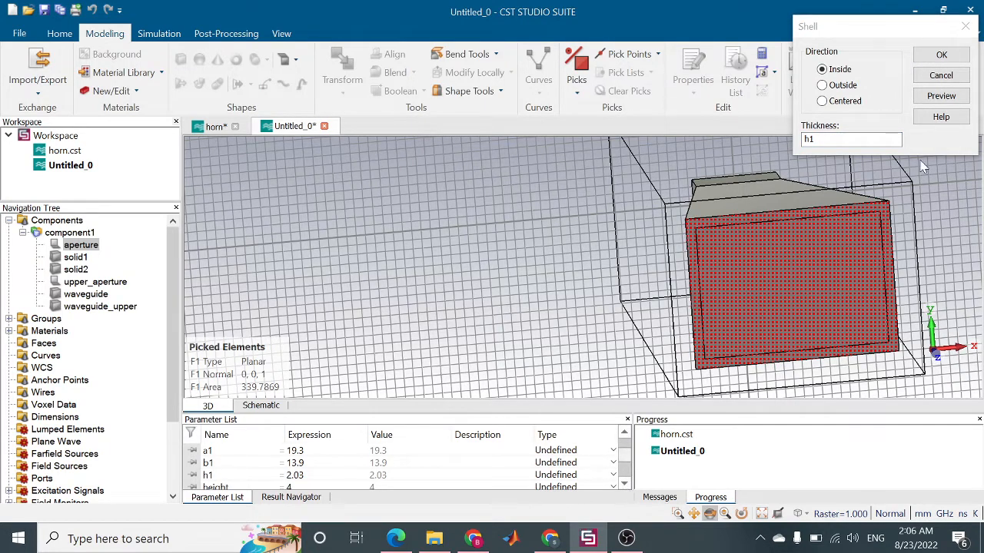
{"action": "left_click", "coordinate": [944, 97]}
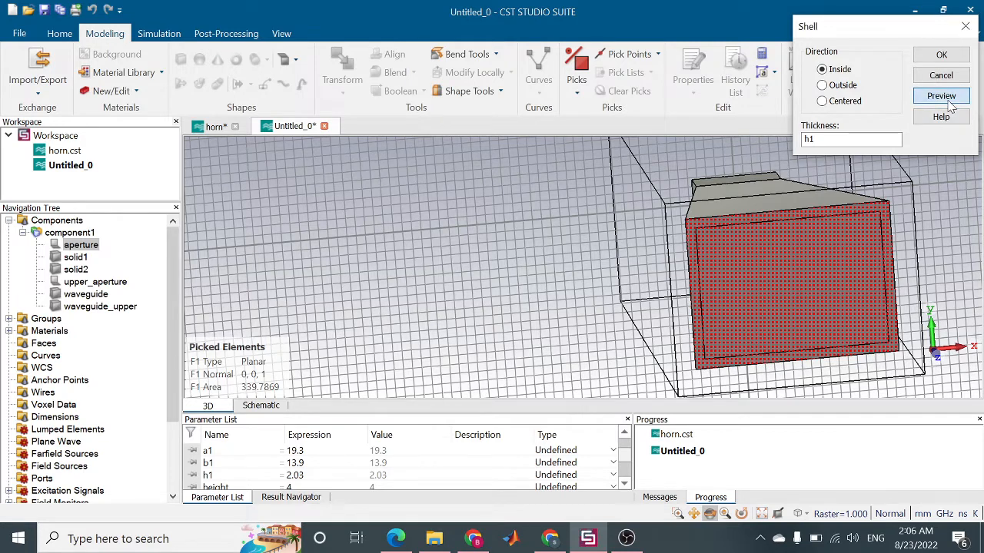
{"action": "left_click", "coordinate": [942, 55]}
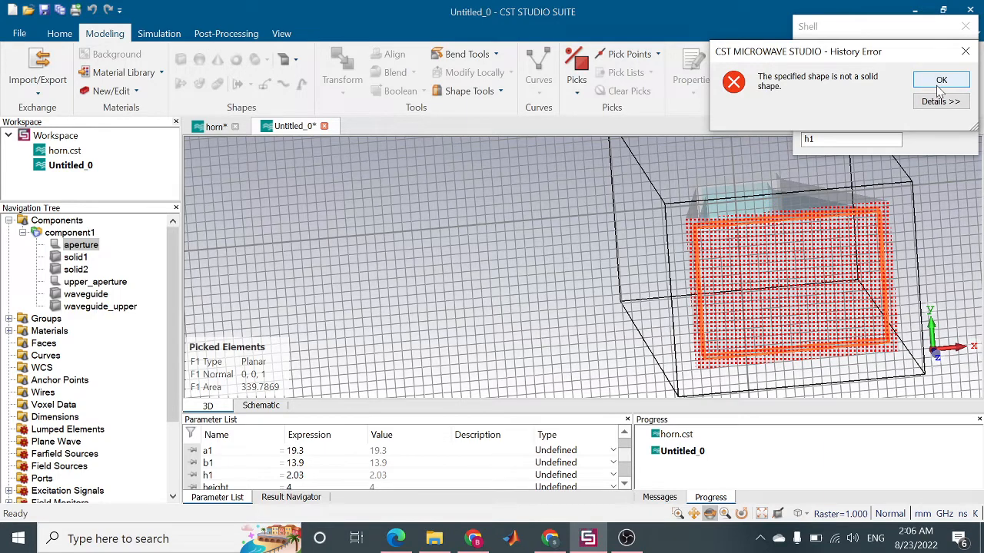
{"action": "left_click", "coordinate": [942, 87]}
{"action": "left_click", "coordinate": [942, 73]}
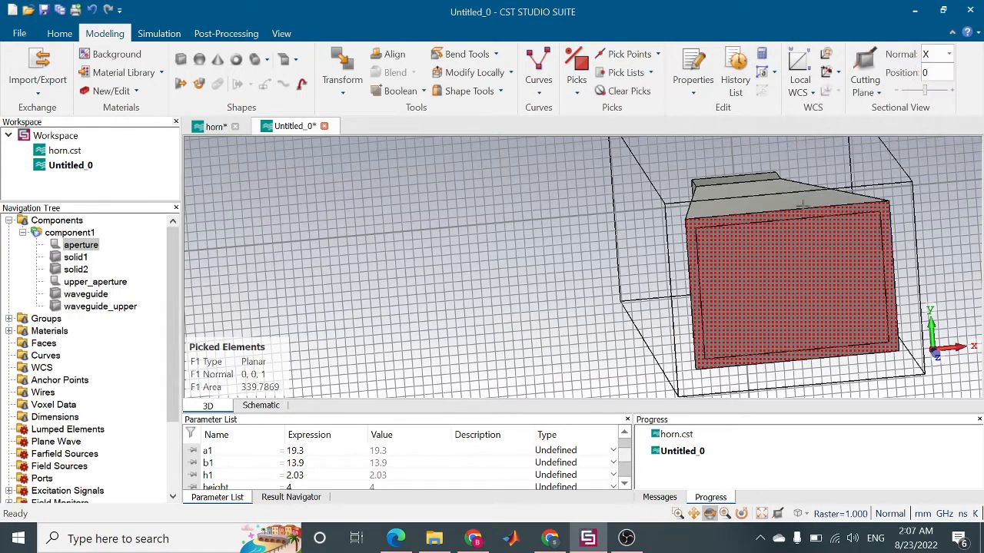
{"action": "double_click", "coordinate": [617, 287]}
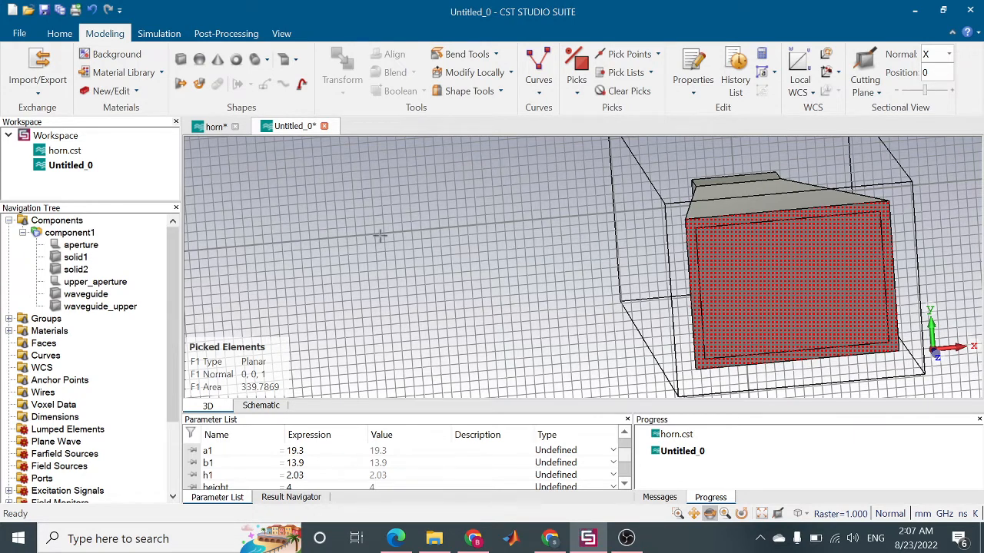
{"action": "left_click", "coordinate": [577, 86]}
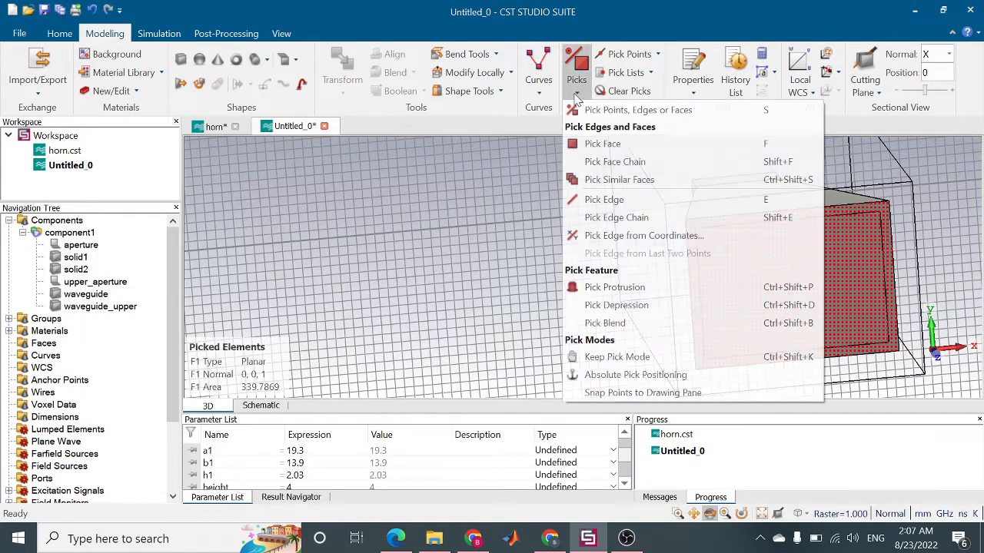
{"action": "left_click", "coordinate": [519, 127]}
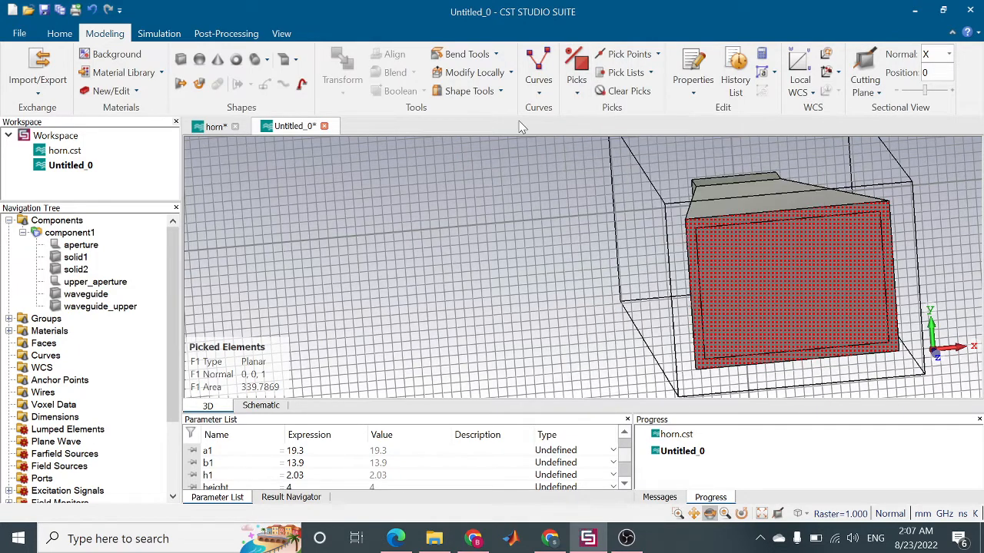
Clear the picked aperture face and inspect the upper_aperture, waveguide and aperture shapes of component1 one by one.
{"action": "left_click", "coordinate": [628, 93]}
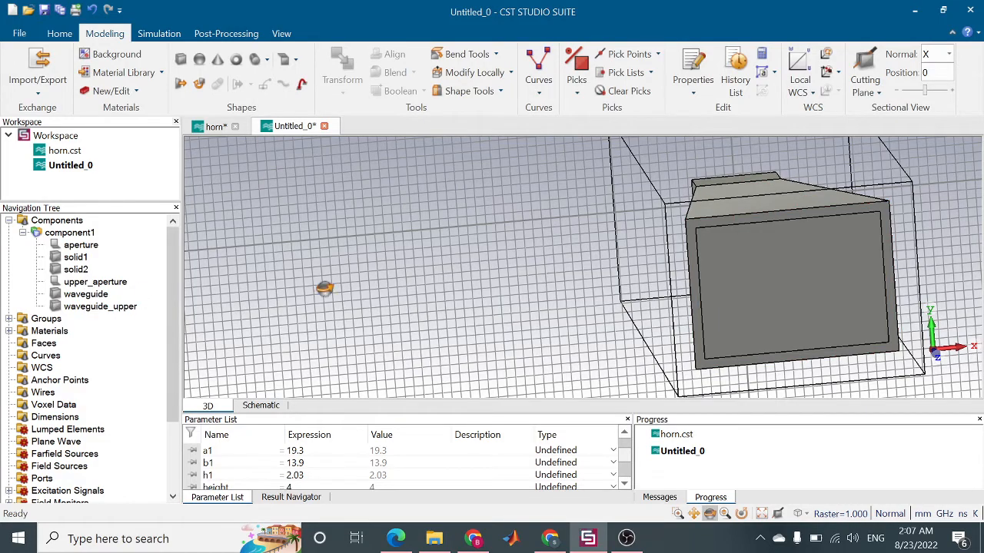
{"action": "scroll", "coordinate": [497, 288], "scroll_direction": "up", "scroll_amount": 5}
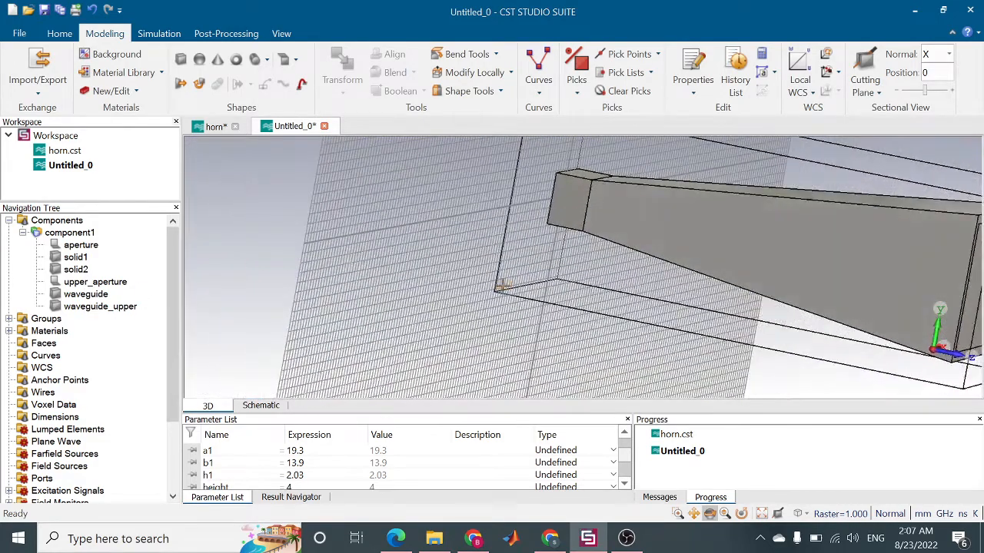
{"action": "left_click", "coordinate": [89, 284]}
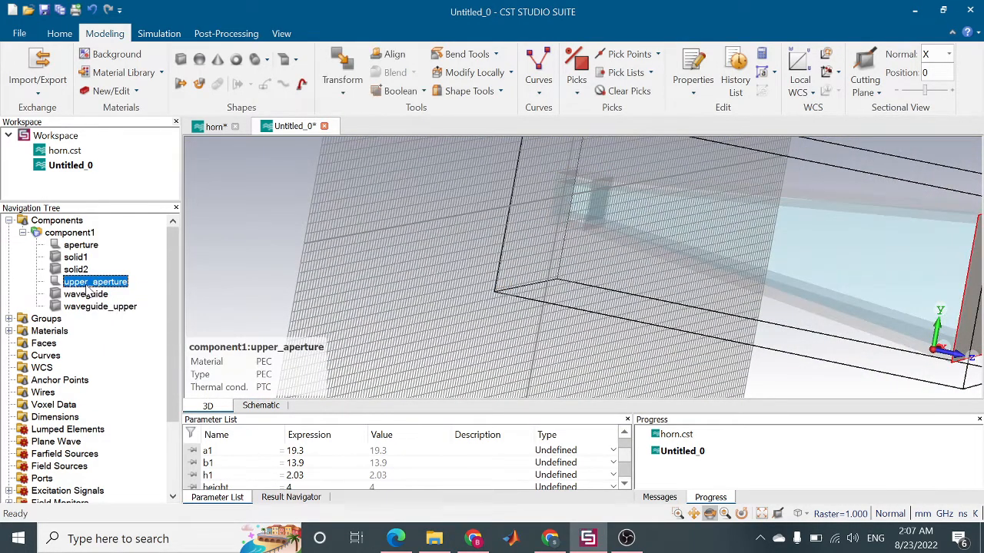
{"action": "left_click", "coordinate": [83, 295]}
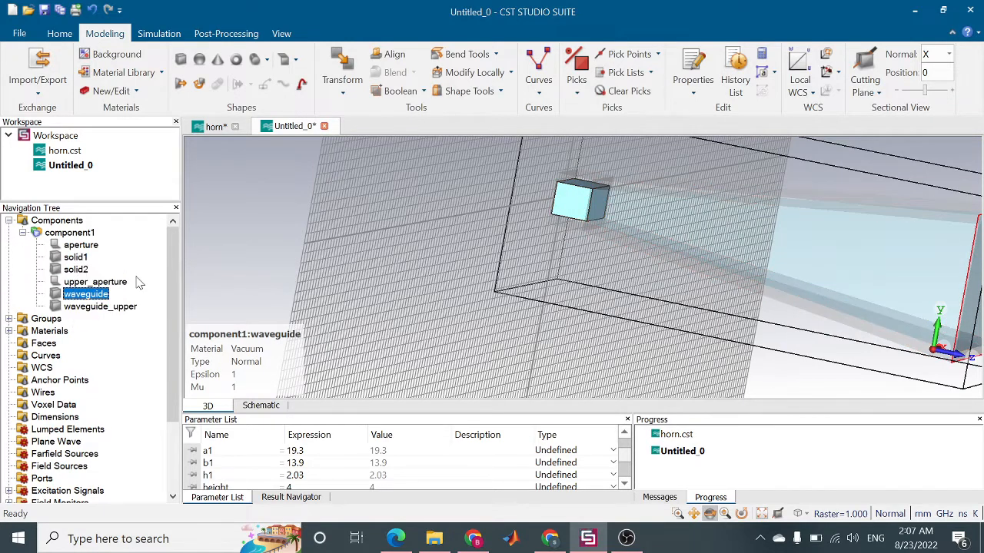
{"action": "left_click", "coordinate": [333, 262]}
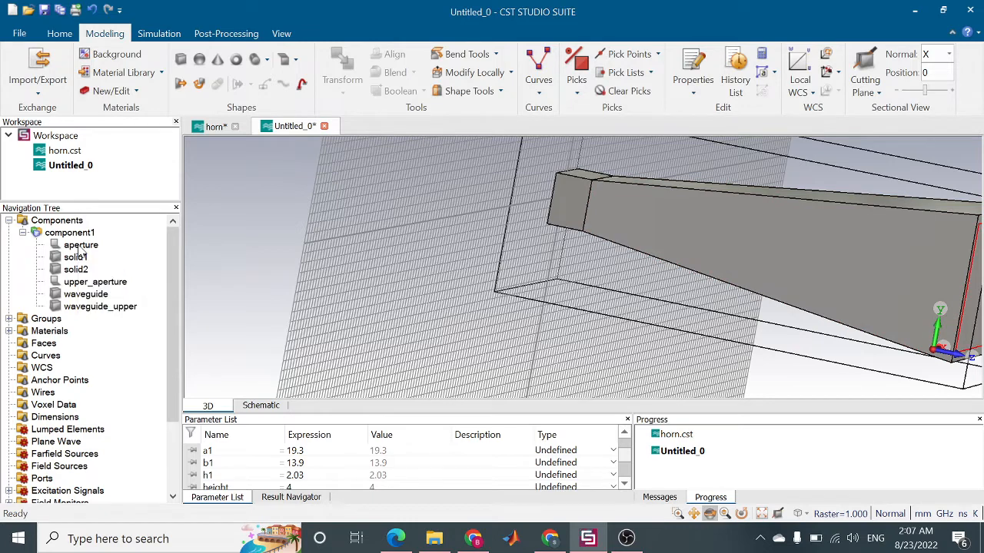
{"action": "left_click", "coordinate": [79, 246]}
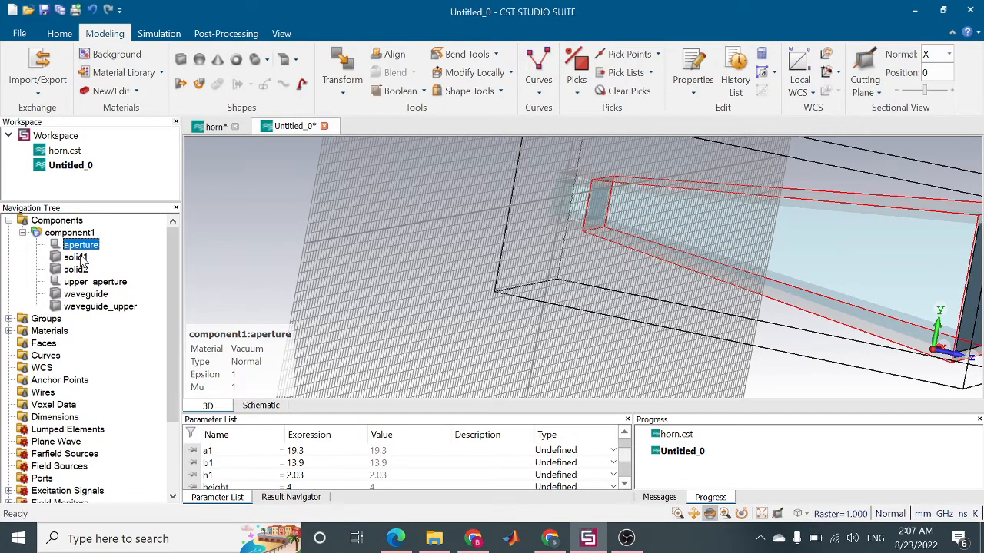
Merge the outer shapes upper_aperture, solid1 and waveguide_upper into one solid with Boolean Add.
{"action": "left_click", "coordinate": [108, 282]}
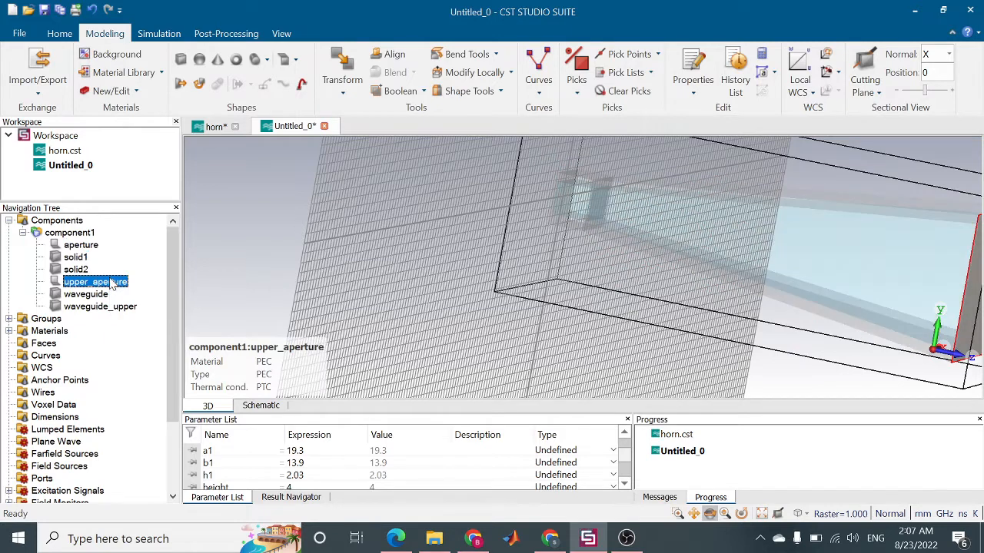
{"action": "left_click", "coordinate": [77, 257], "text": "ctrl"}
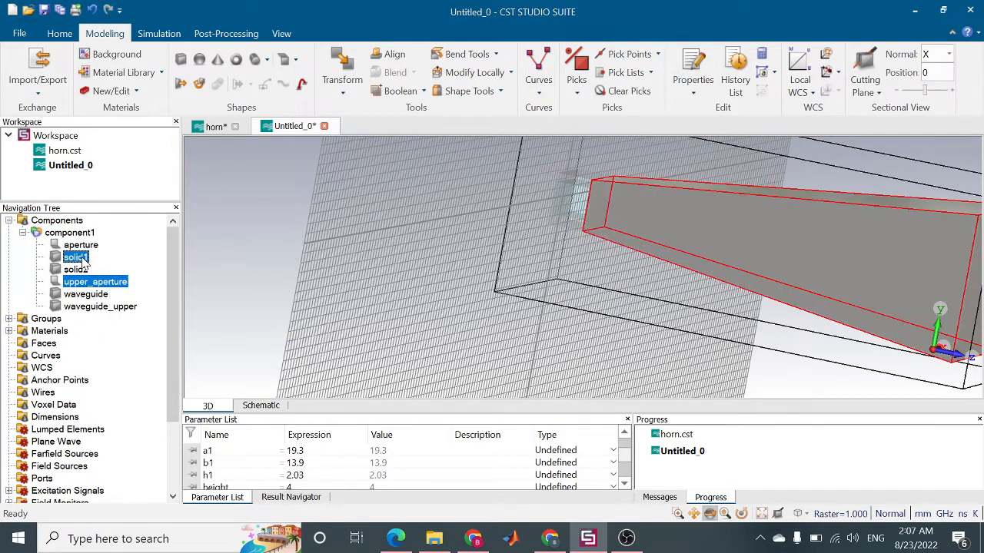
{"action": "left_click", "coordinate": [95, 307], "text": "ctrl"}
{"action": "right_click", "coordinate": [96, 313]}
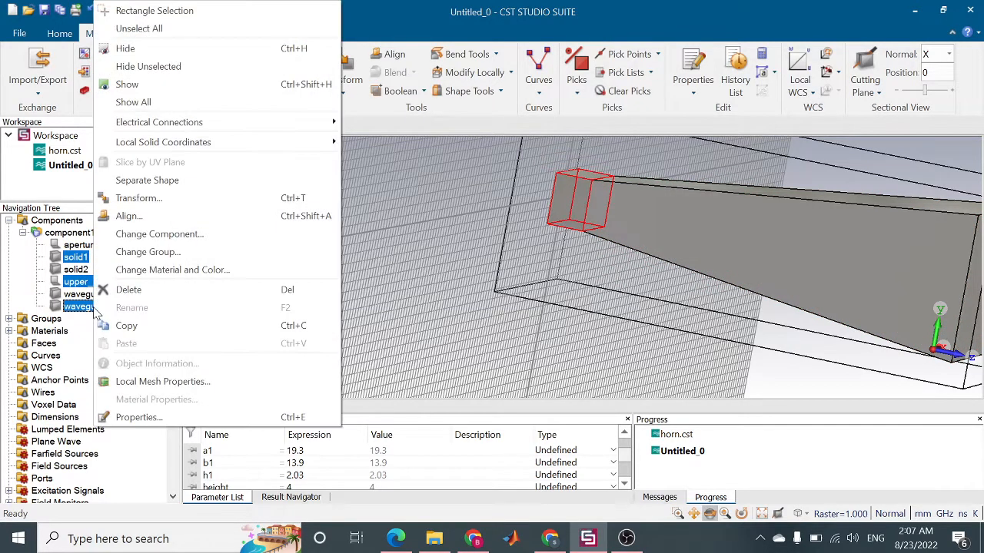
{"action": "left_click", "coordinate": [398, 151]}
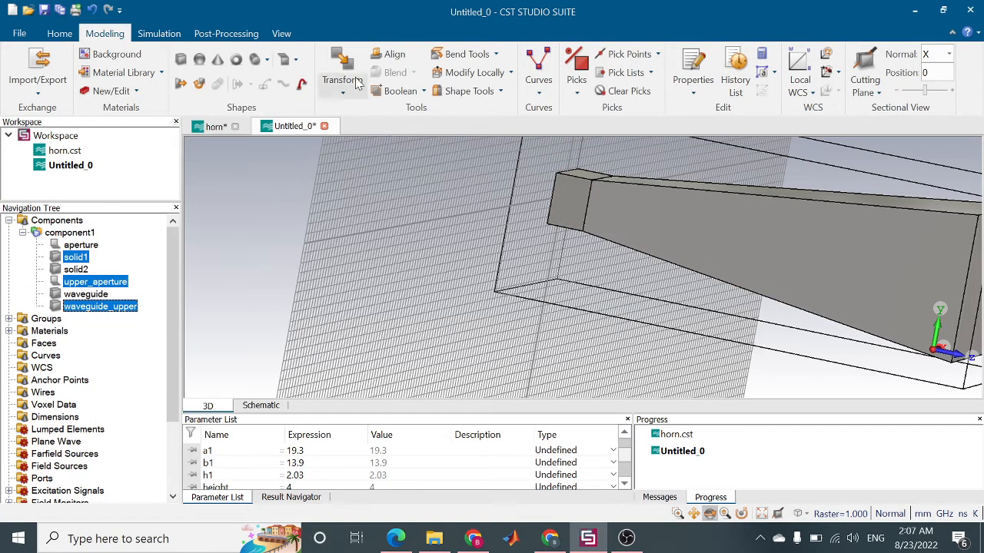
{"action": "left_click", "coordinate": [423, 92]}
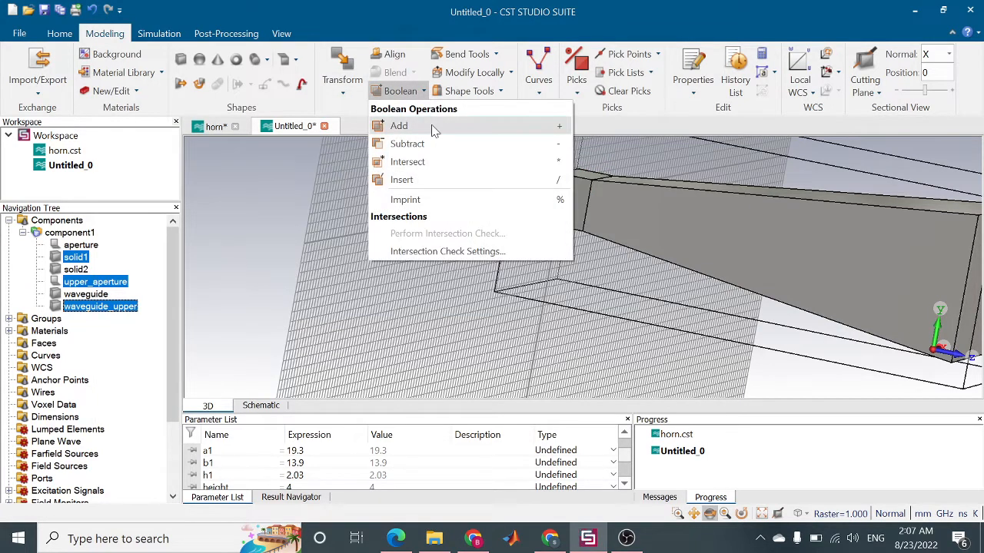
{"action": "left_click", "coordinate": [399, 125]}
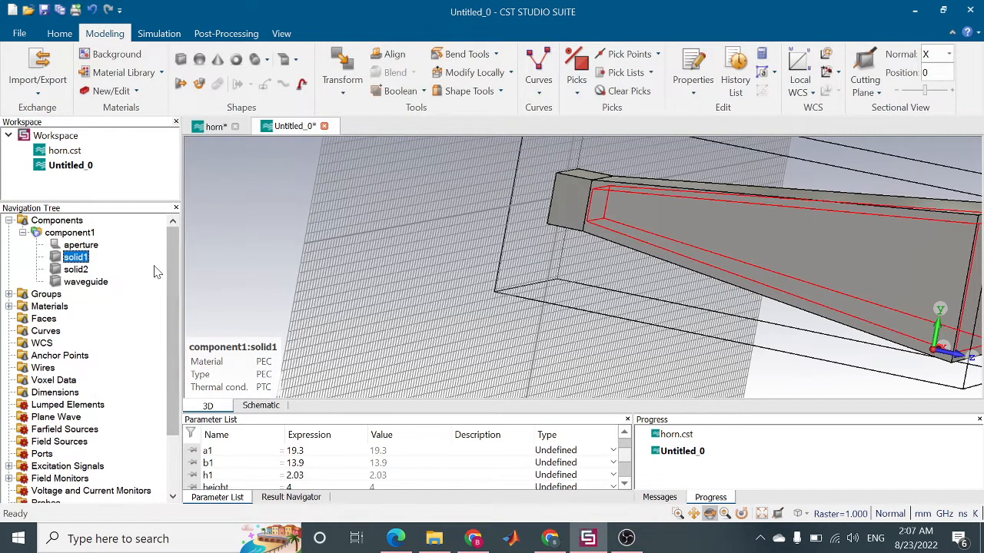
{"action": "left_click", "coordinate": [156, 269]}
Merge the inner shapes aperture, solid2 and waveguide into one solid with Boolean Add.
{"action": "left_click", "coordinate": [92, 250]}
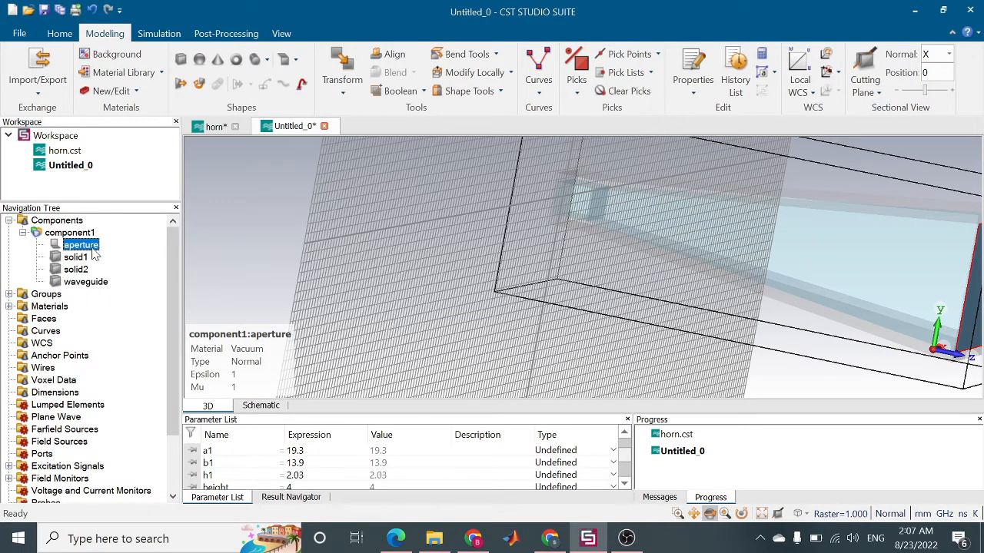
{"action": "left_click", "coordinate": [75, 269], "text": "ctrl"}
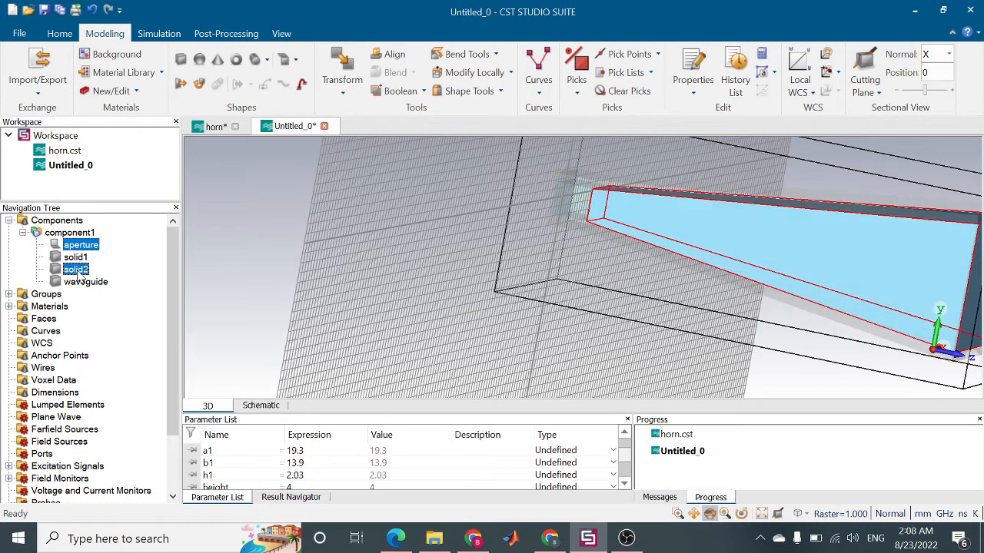
{"action": "left_click", "coordinate": [85, 281], "text": "ctrl"}
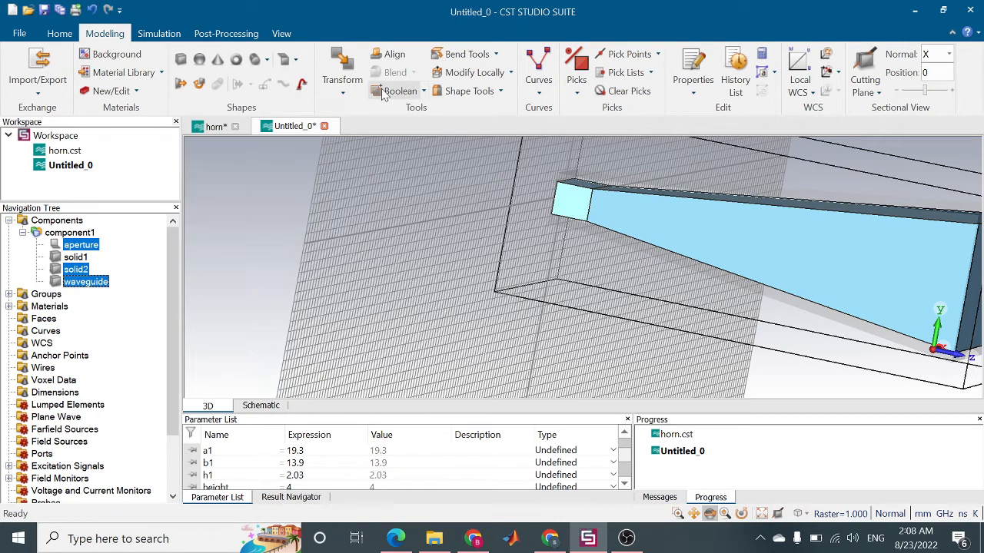
{"action": "left_click", "coordinate": [430, 91]}
{"action": "left_click", "coordinate": [424, 93]}
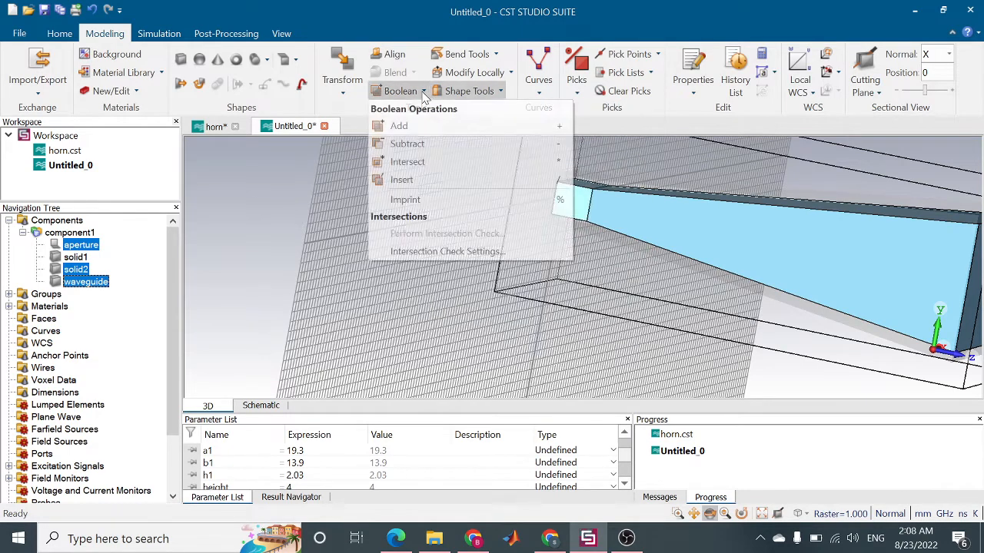
{"action": "left_click", "coordinate": [432, 127]}
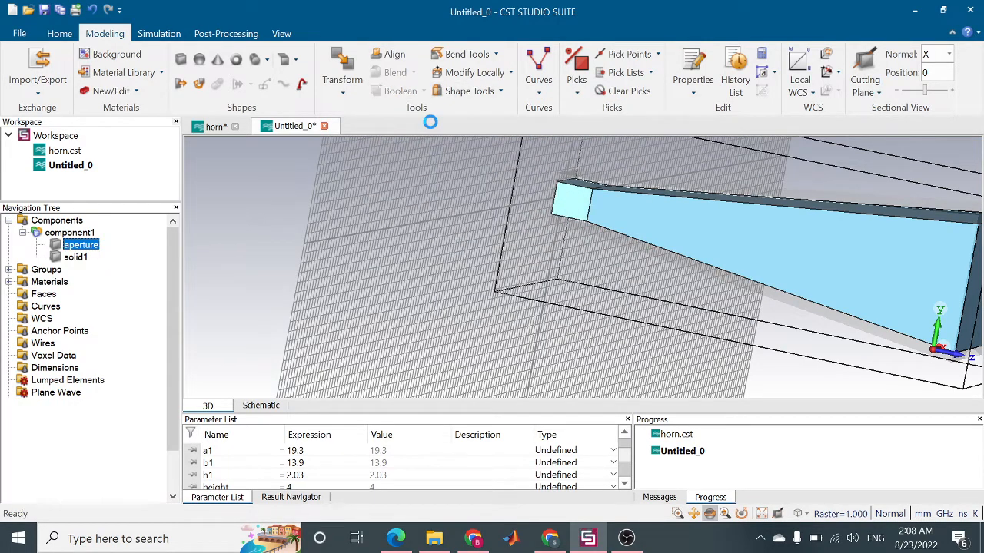
Pick the large outer face at the horn's aperture end and try to start the Shell Solid or Thicken Sheet command.
{"action": "left_click_drag", "start_coordinate": [414, 239], "coordinate": [224, 221]}
{"action": "left_click", "coordinate": [281, 259]}
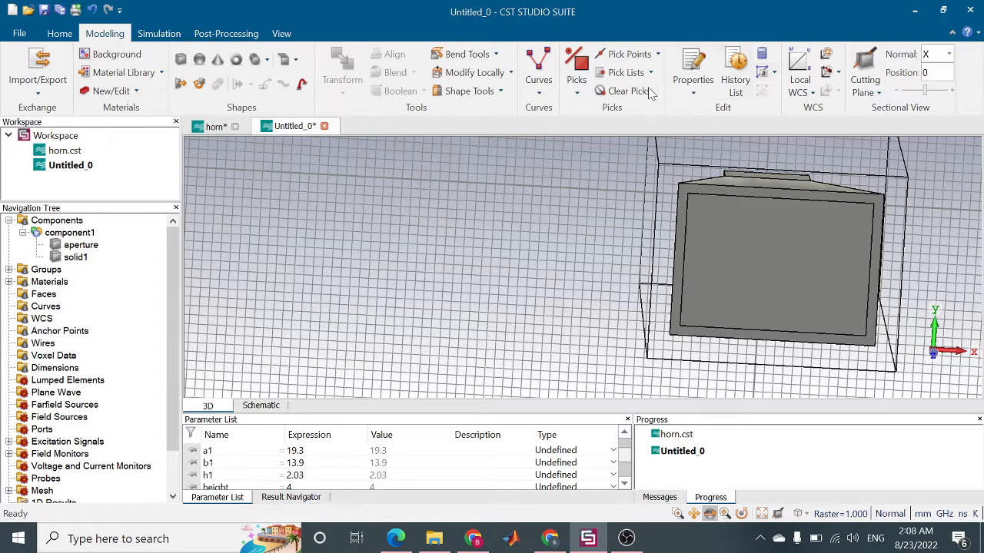
{"action": "left_click", "coordinate": [576, 83]}
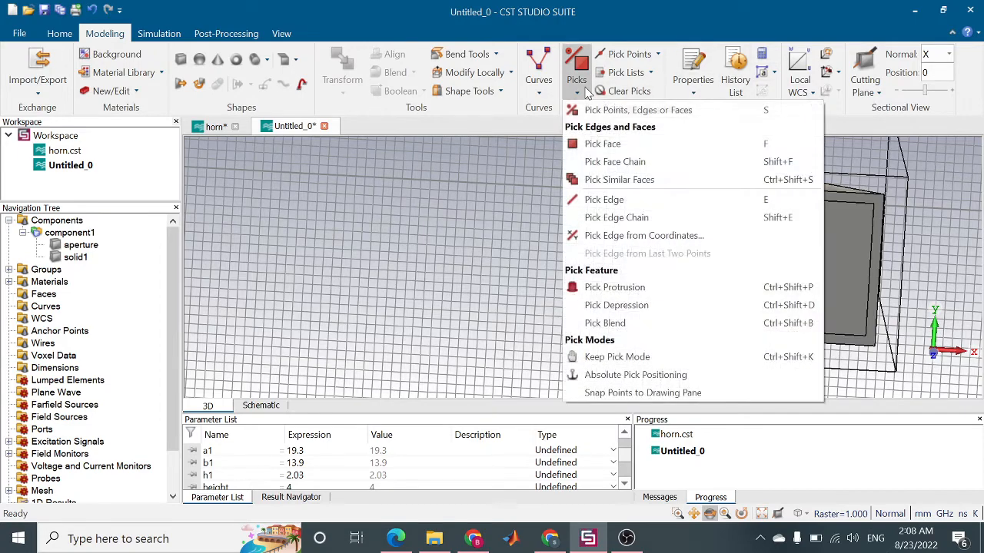
{"action": "left_click", "coordinate": [600, 144]}
{"action": "left_click", "coordinate": [731, 192]}
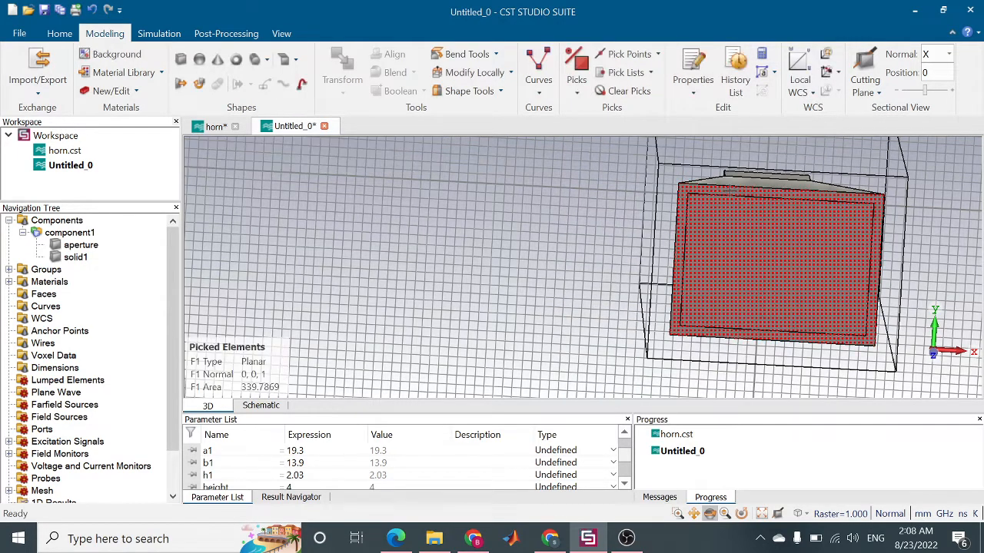
{"action": "left_click", "coordinate": [469, 91]}
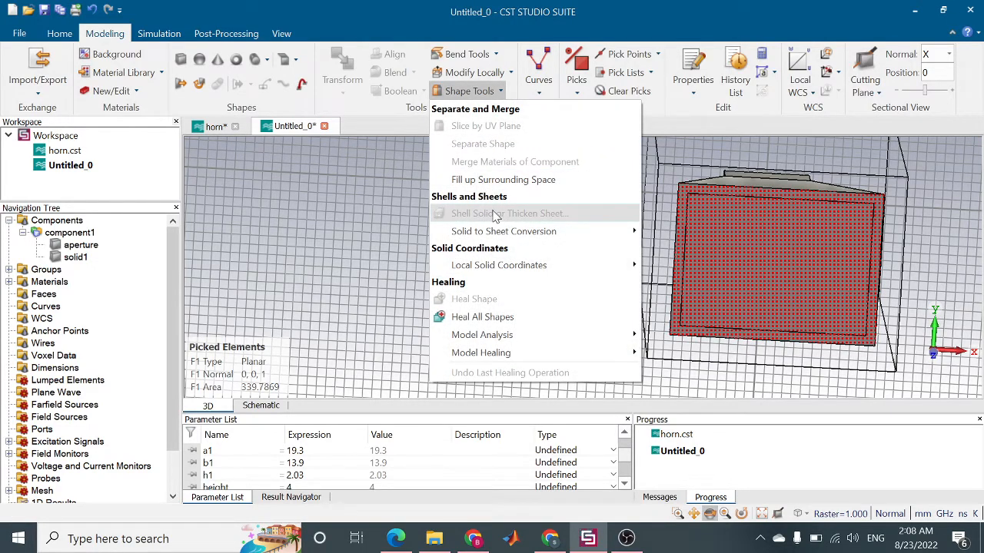
{"action": "left_click", "coordinate": [358, 219]}
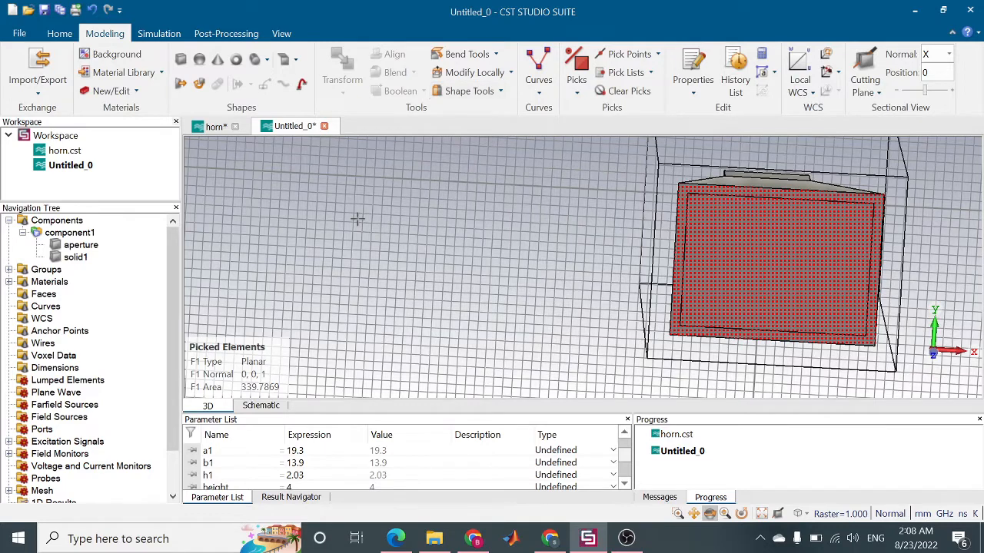
Try merging aperture and solid1 with Boolean Add, cancel a further Add on aperture, and undo the merge.
{"action": "left_click", "coordinate": [81, 245]}
{"action": "left_click", "coordinate": [77, 258], "text": "ctrl"}
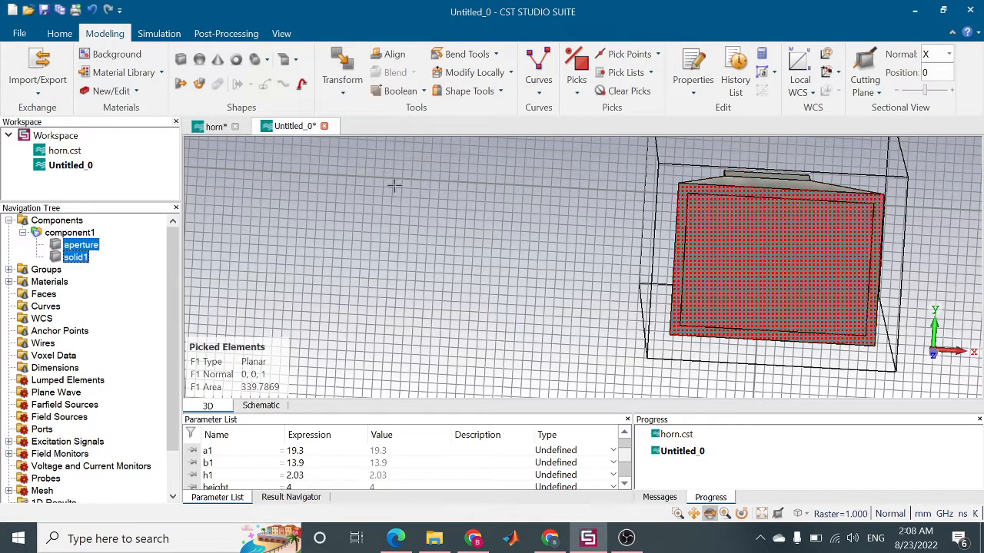
{"action": "left_click", "coordinate": [423, 92]}
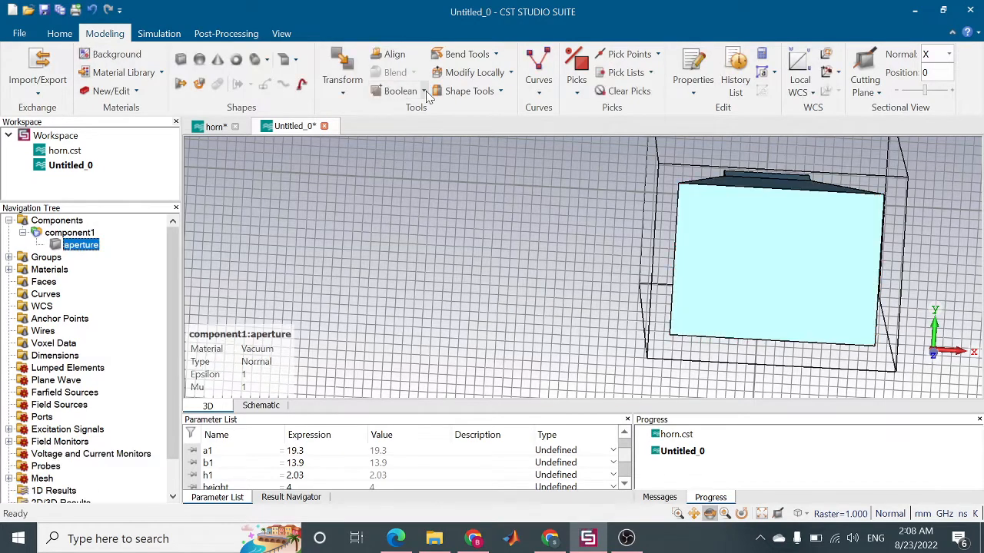
{"action": "left_click", "coordinate": [423, 92]}
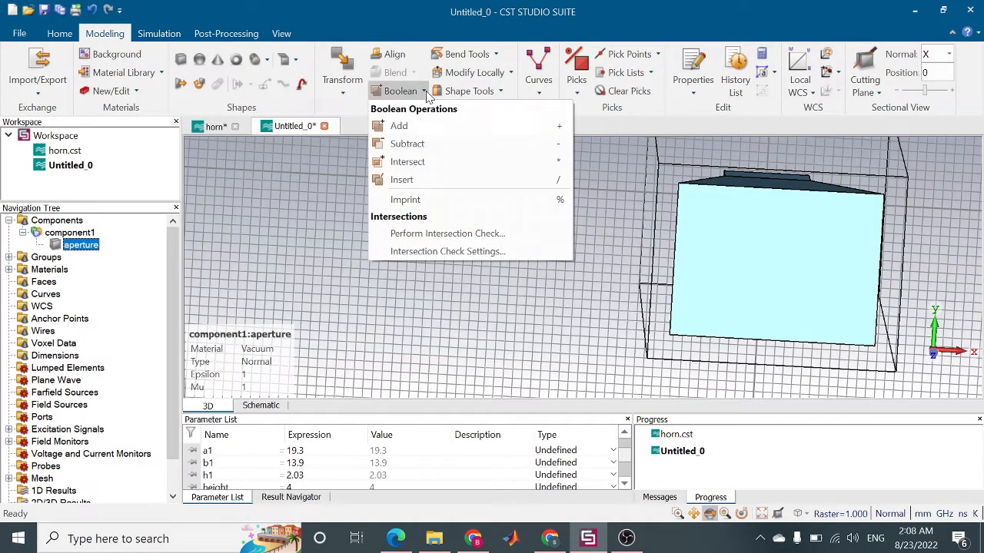
{"action": "left_click", "coordinate": [431, 130]}
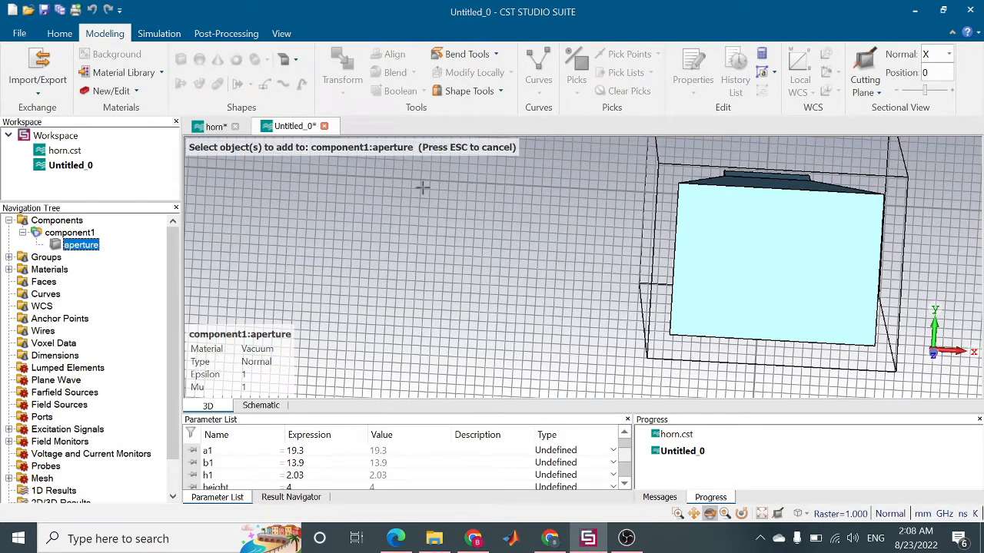
{"action": "key", "text": "Escape"}
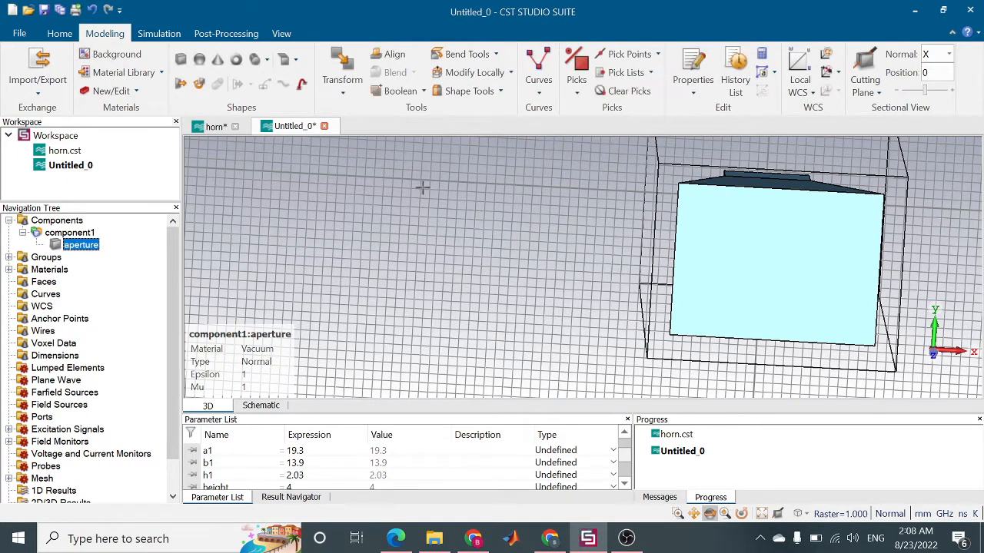
{"action": "key", "text": "ctrl+z"}
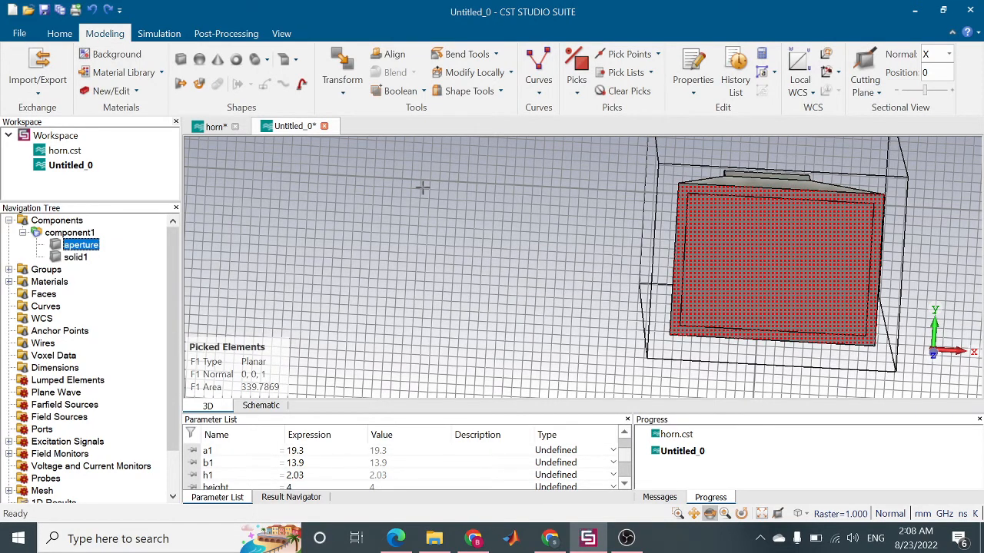
Repeat the Boolean Add of aperture and solid1, undo it again, and clear the picked aperture face.
{"action": "left_click_drag", "start_coordinate": [355, 206], "coordinate": [355, 205]}
{"action": "left_click", "coordinate": [80, 245]}
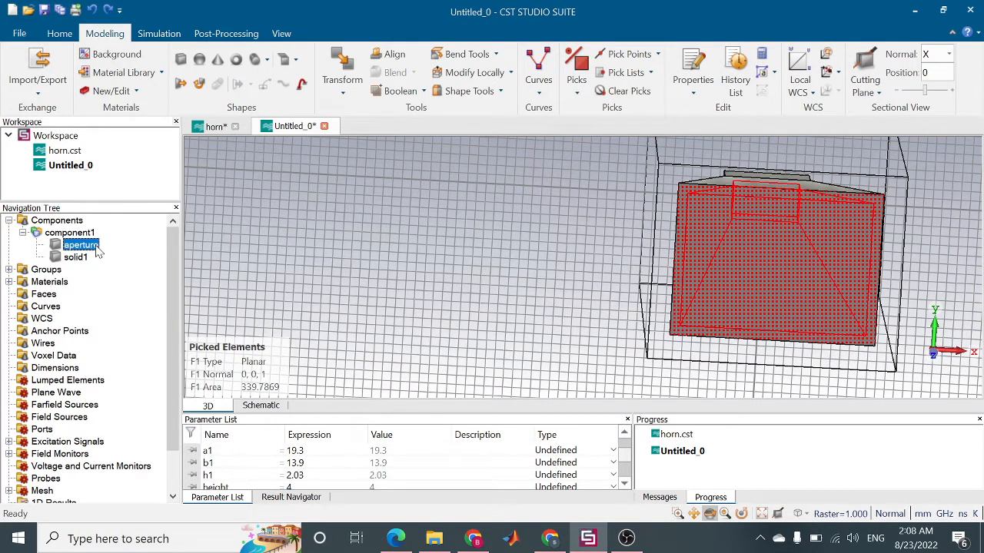
{"action": "left_click", "coordinate": [75, 258], "text": "ctrl"}
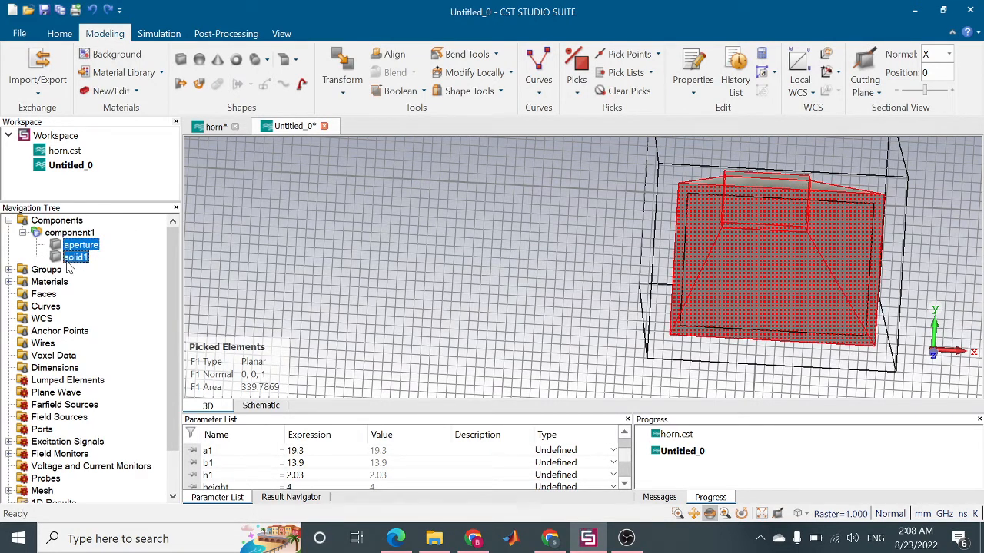
{"action": "left_click", "coordinate": [422, 92]}
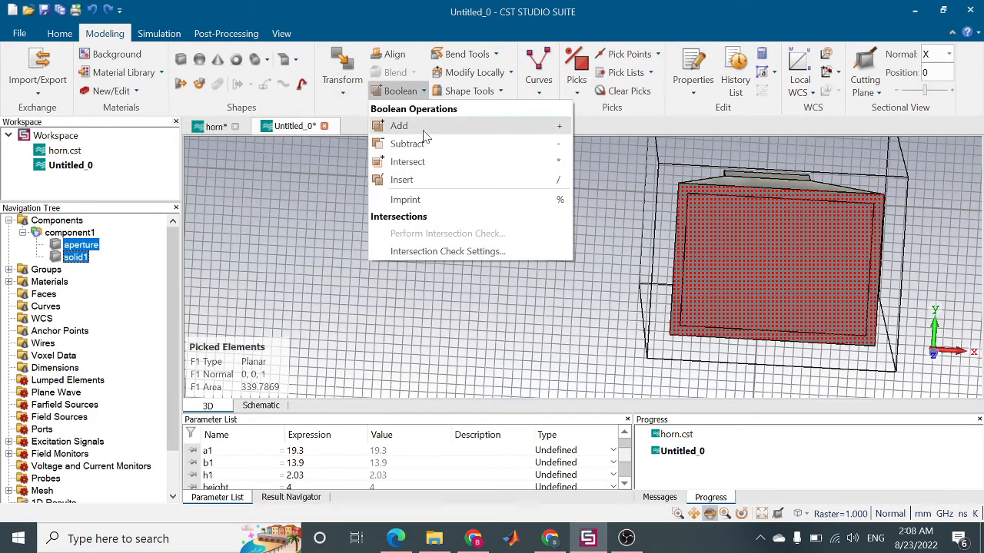
{"action": "left_click", "coordinate": [422, 130]}
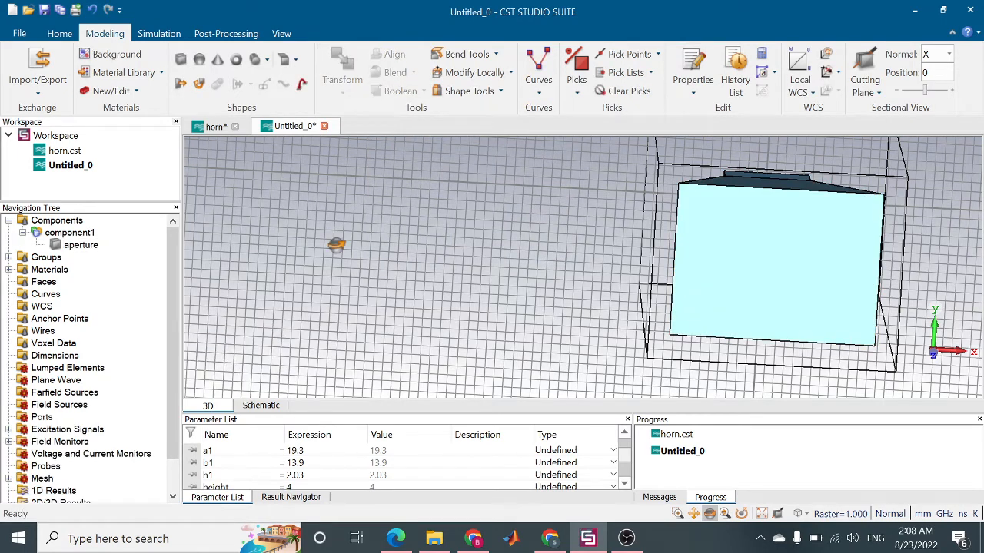
{"action": "mouse_move", "coordinate": [336, 245]}
{"action": "left_mouse_down"}
{"action": "mouse_move", "coordinate": [560, 246]}
{"action": "mouse_move", "coordinate": [395, 266]}
{"action": "mouse_move", "coordinate": [373, 288]}
{"action": "mouse_move", "coordinate": [384, 301]}
{"action": "mouse_move", "coordinate": [503, 257]}
{"action": "mouse_move", "coordinate": [337, 252]}
{"action": "left_mouse_up"}
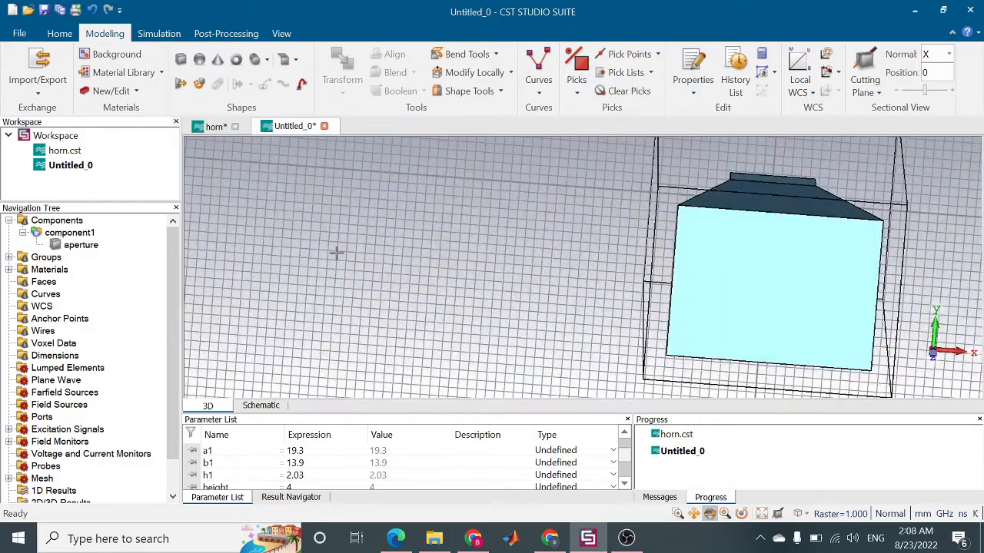
{"action": "left_click", "coordinate": [55, 241]}
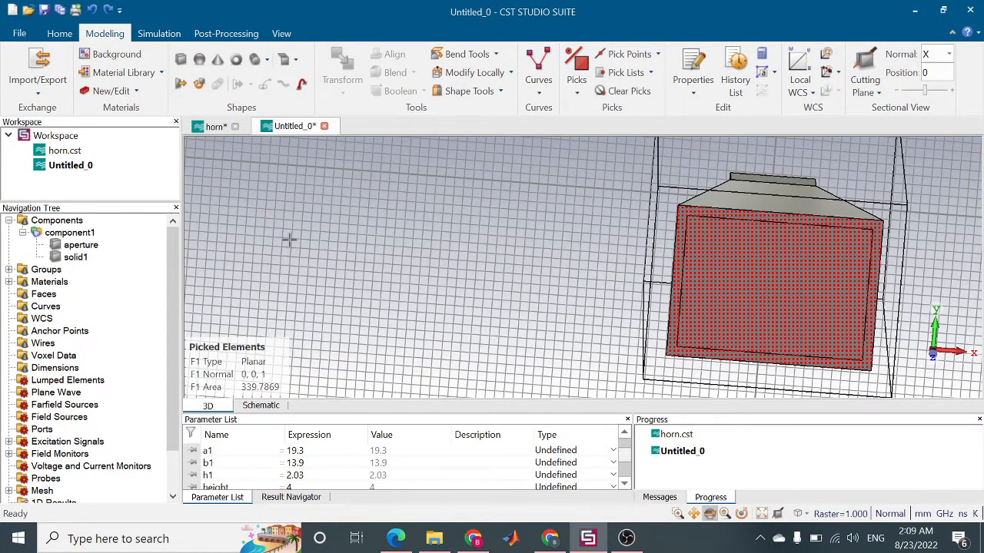
{"action": "left_click", "coordinate": [624, 90]}
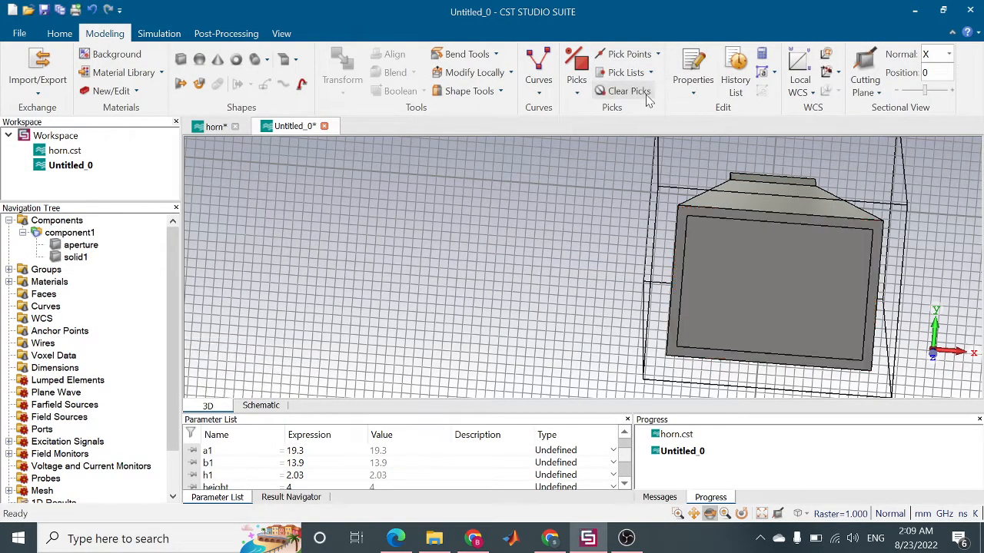
Try once more to unite aperture and solid1 with Boolean Add, and undo the merge.
{"action": "left_click", "coordinate": [81, 244]}
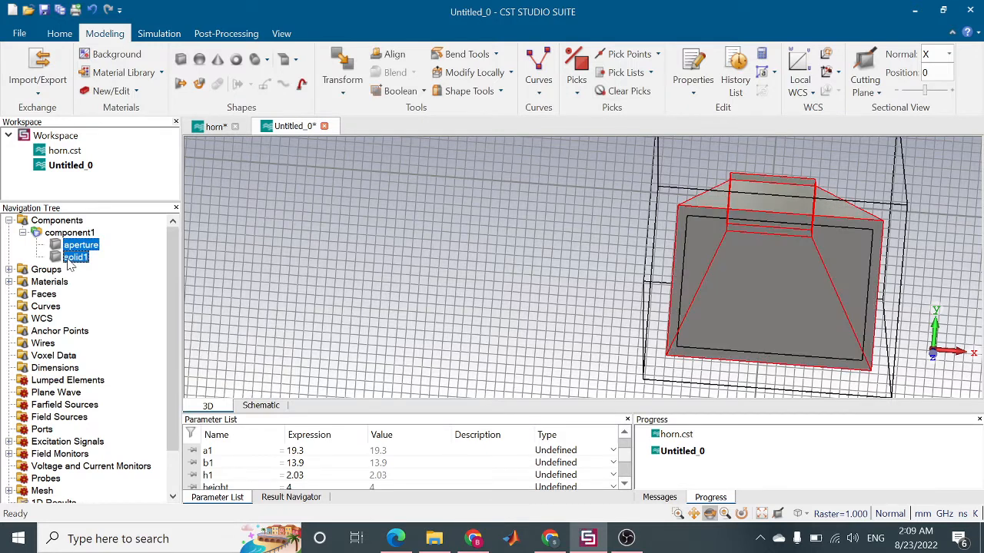
{"action": "left_click", "coordinate": [75, 257], "text": "shift"}
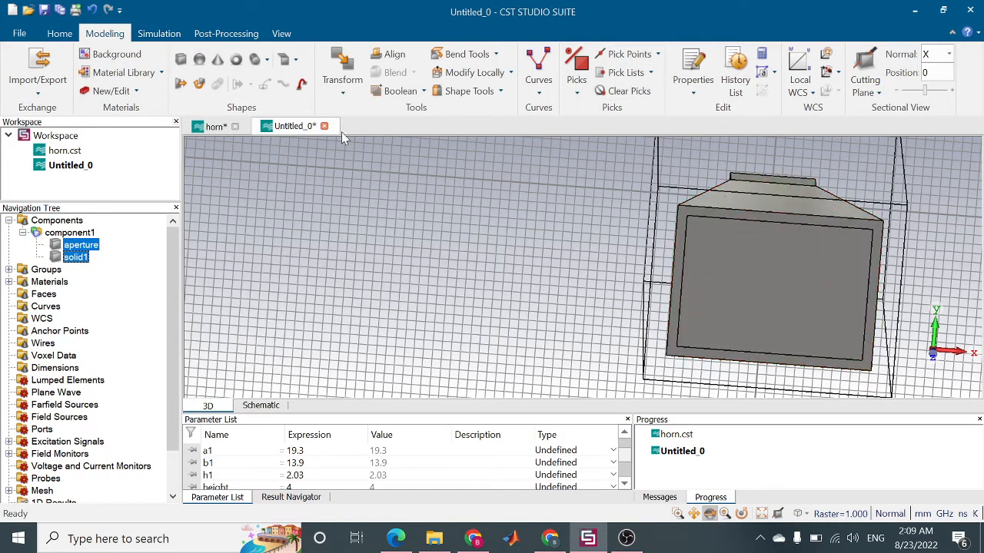
{"action": "left_click", "coordinate": [419, 91]}
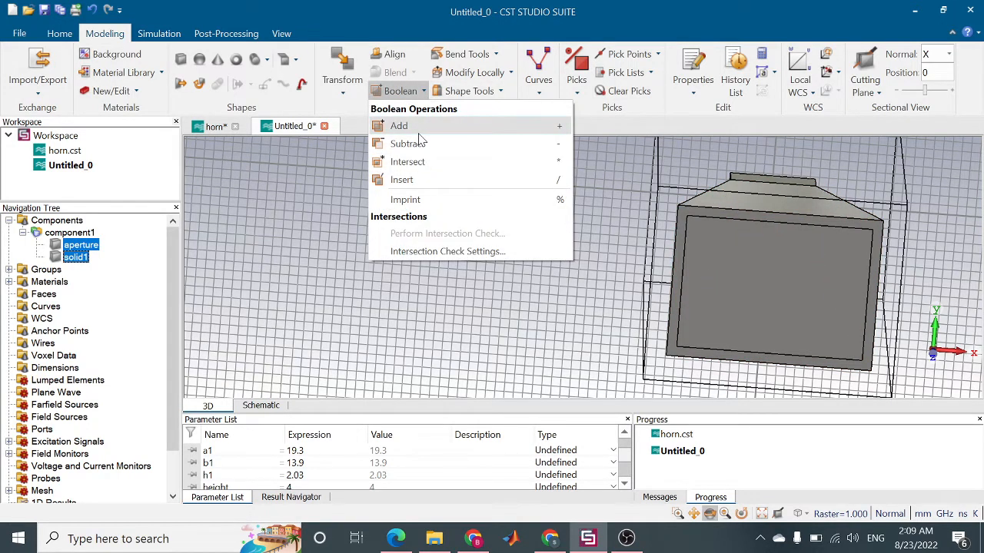
{"action": "left_click", "coordinate": [418, 127]}
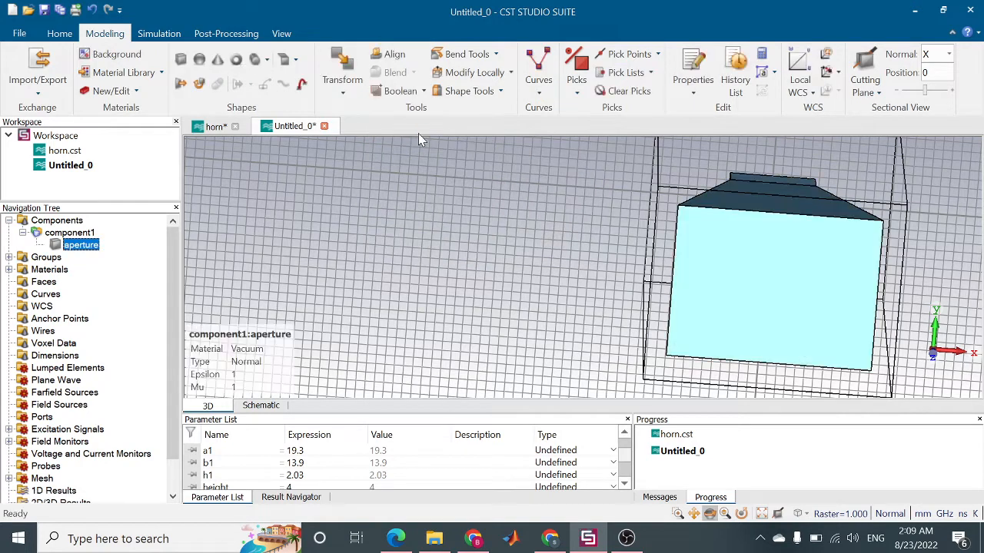
{"action": "left_click", "coordinate": [349, 237]}
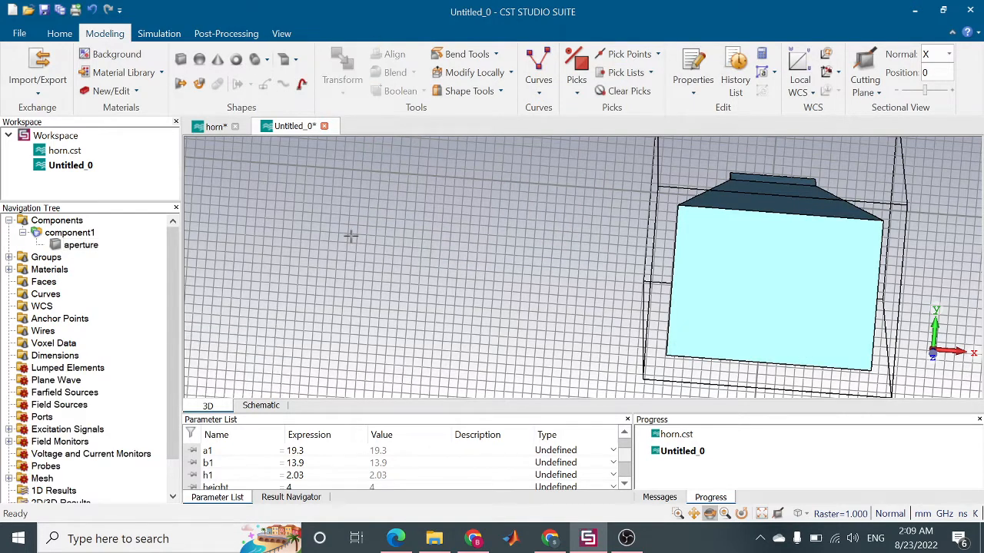
{"action": "key", "text": "ctrl+z"}
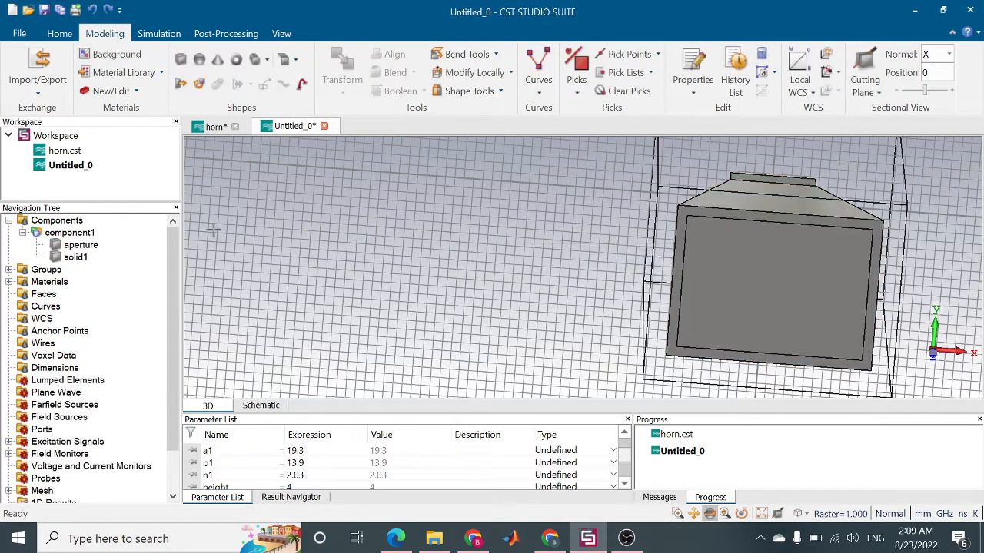
Subtract the inner solid aperture from the outer solid1 with a Boolean Subtract to hollow out the horn.
{"action": "left_click", "coordinate": [81, 259]}
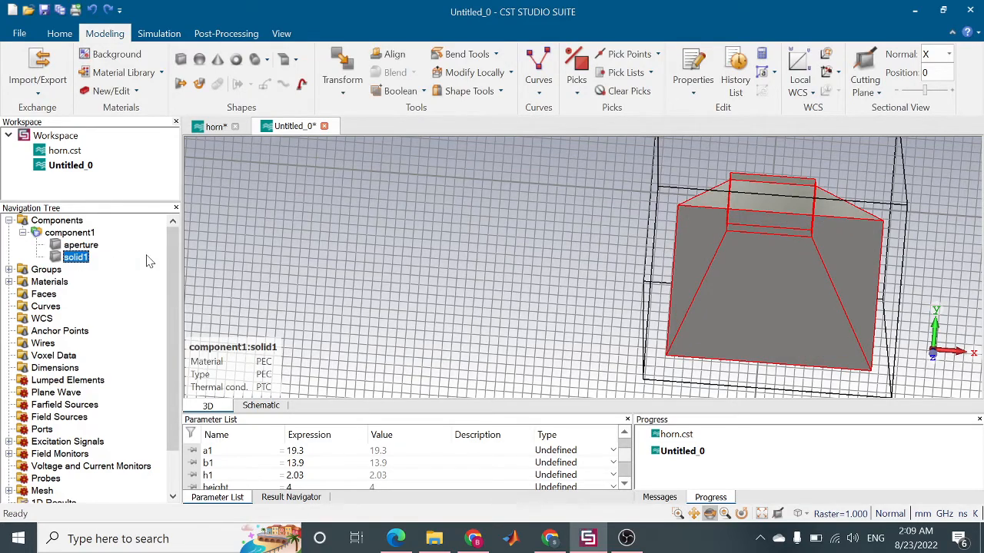
{"action": "left_click_drag", "start_coordinate": [225, 269], "coordinate": [400, 269]}
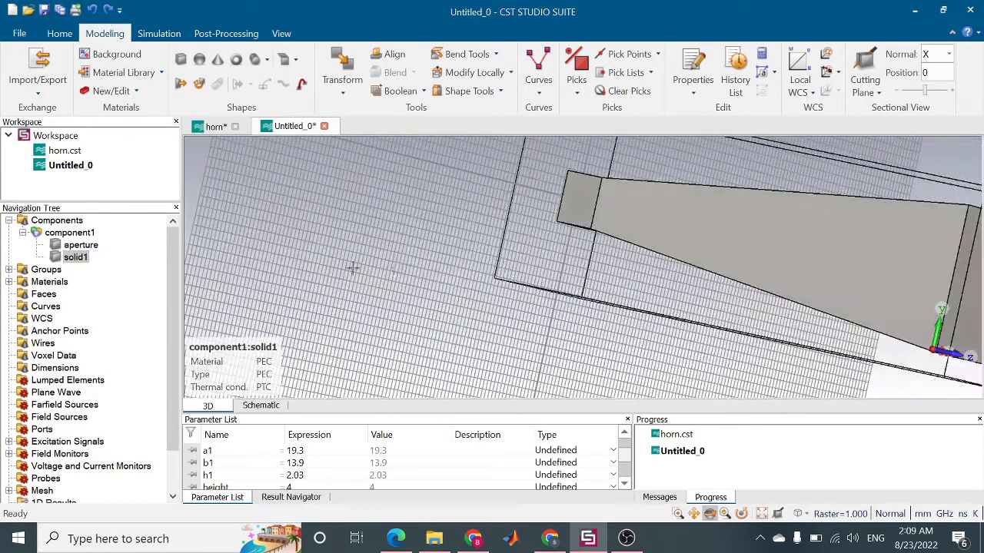
{"action": "left_click", "coordinate": [90, 248]}
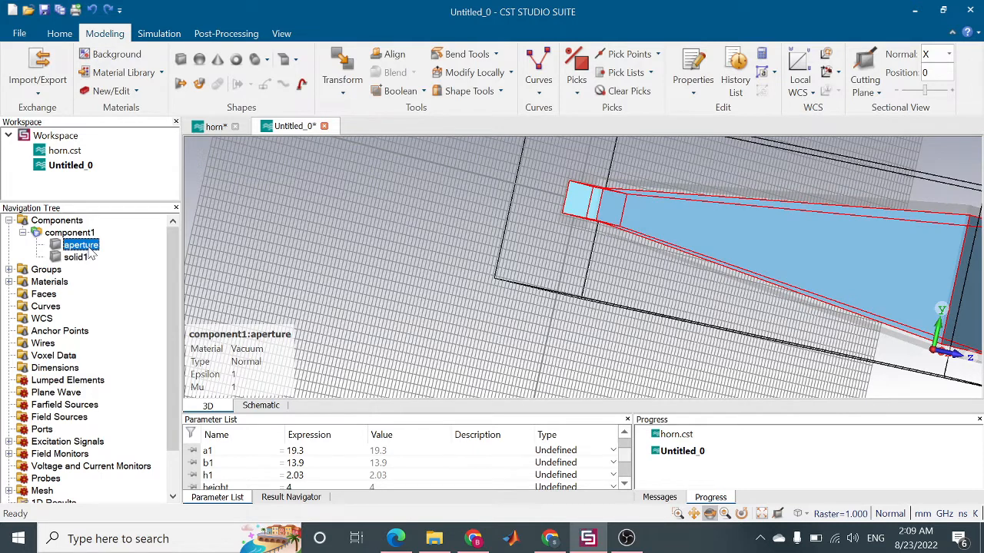
{"action": "left_click", "coordinate": [77, 257]}
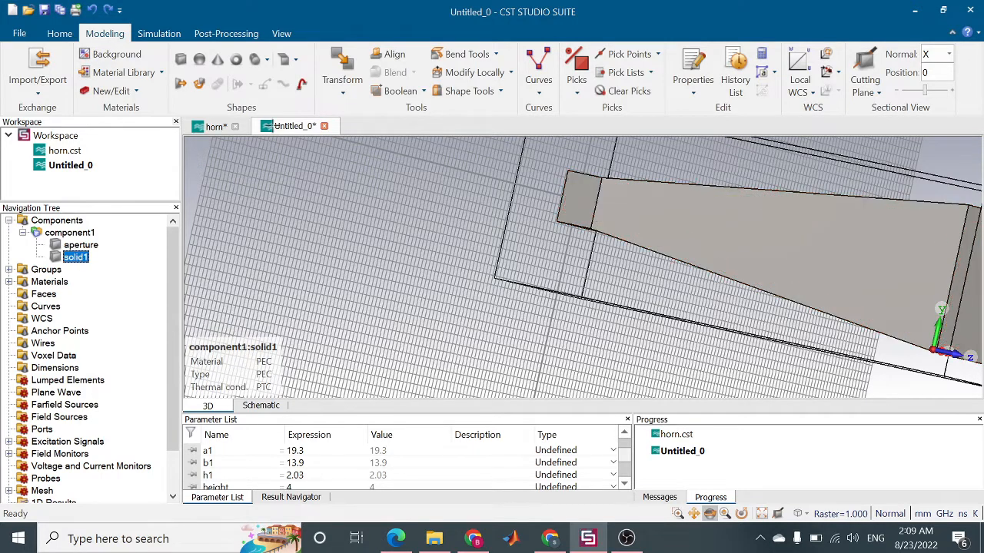
{"action": "left_click", "coordinate": [424, 91]}
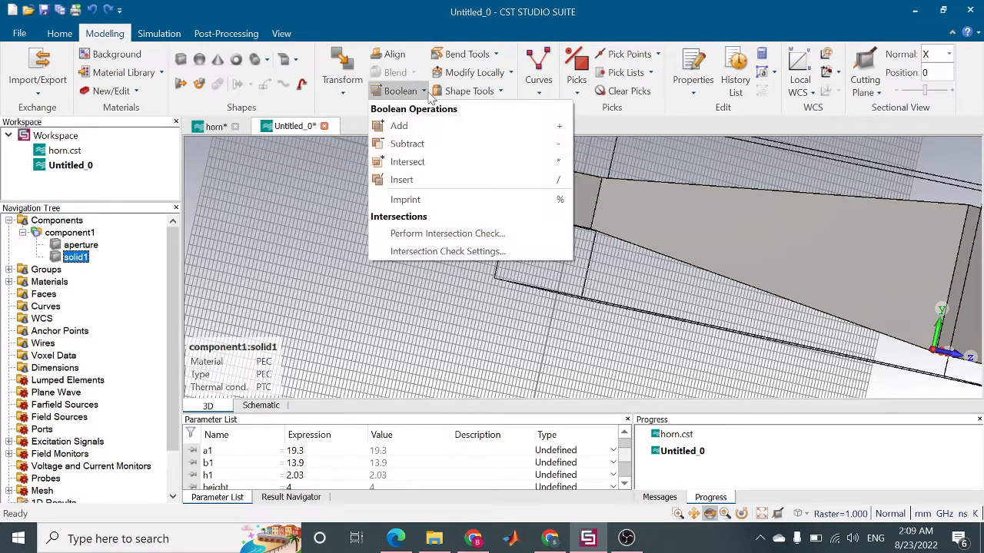
{"action": "left_click", "coordinate": [407, 144]}
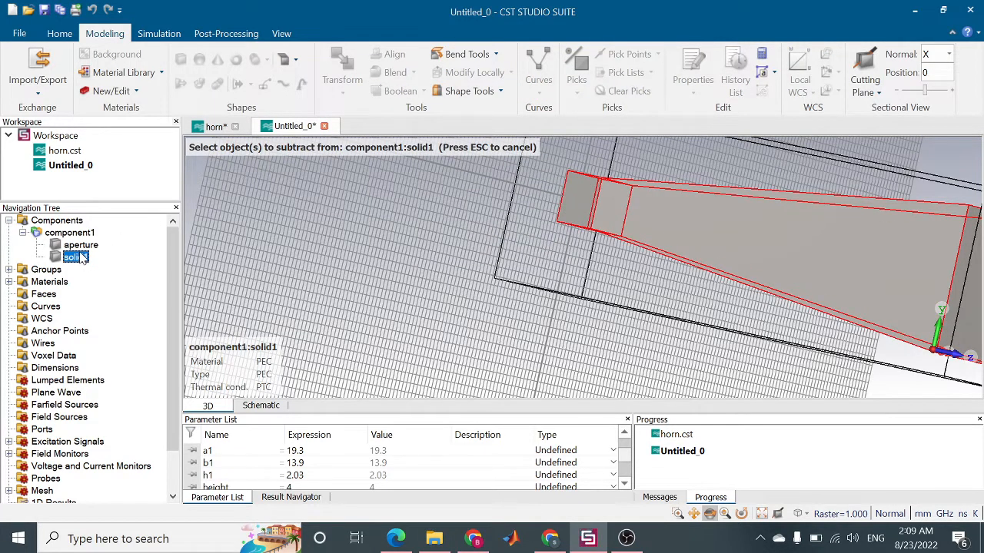
{"action": "key", "text": "Return"}
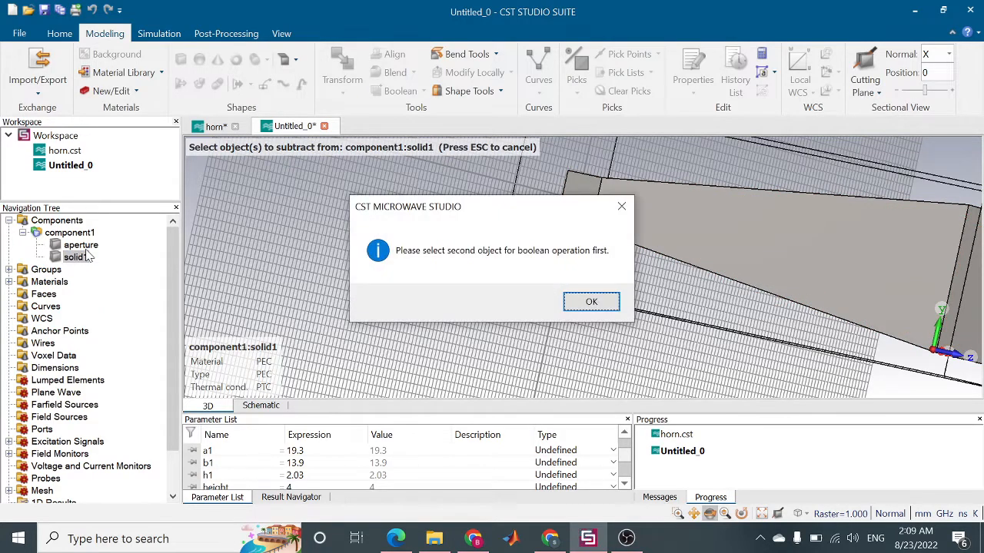
{"action": "left_click", "coordinate": [591, 301]}
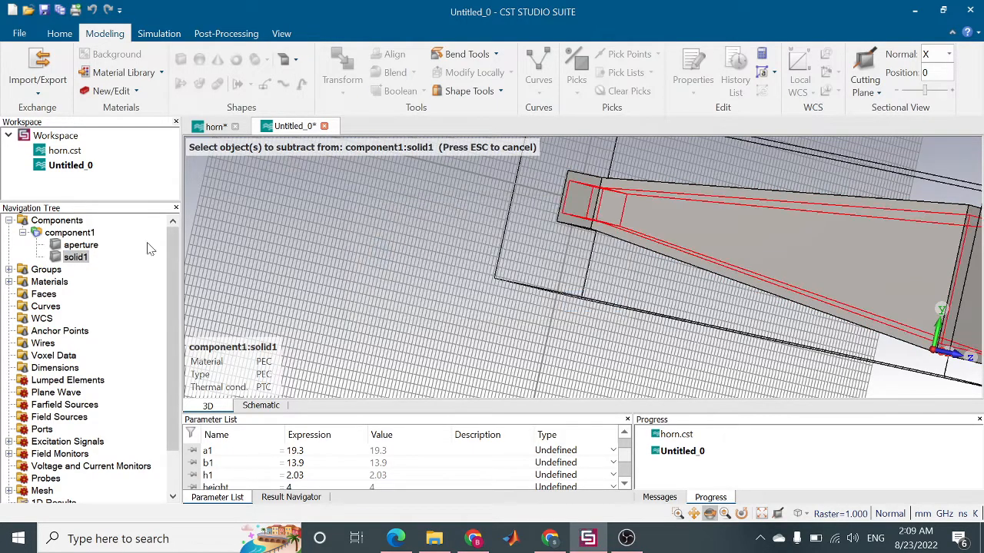
{"action": "left_click", "coordinate": [81, 246]}
{"action": "key", "text": "Return"}
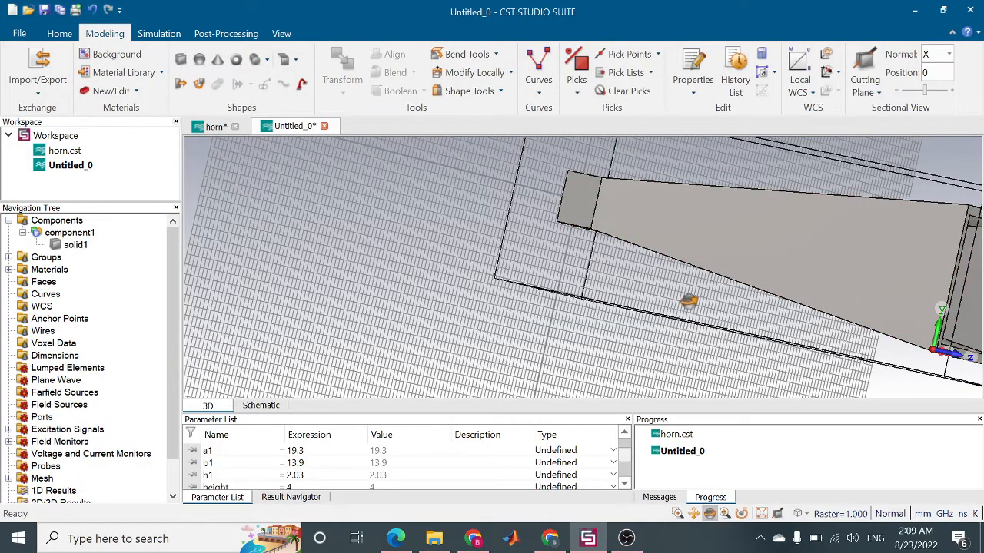
Pick the rim face at the horn's narrow waveguide end and define waveguide port 1 on it with positive orientation and one mode.
{"action": "left_click_drag", "start_coordinate": [688, 300], "coordinate": [456, 264]}
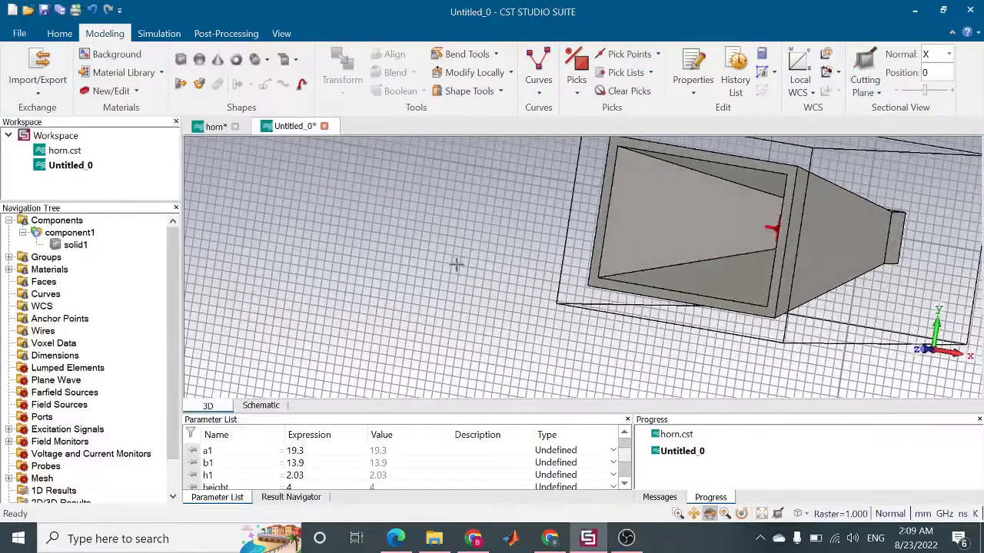
{"action": "left_click_drag", "start_coordinate": [916, 269], "coordinate": [463, 275]}
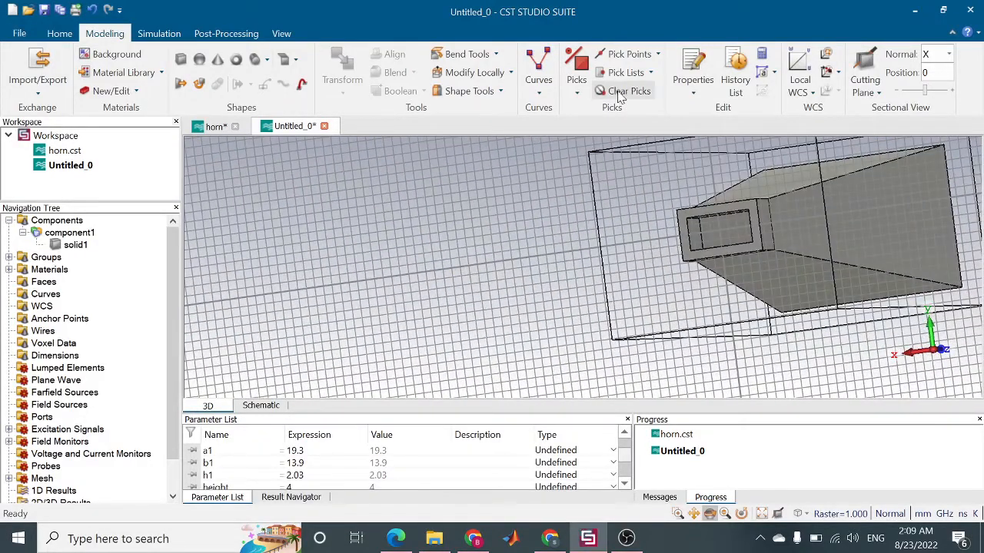
{"action": "left_click", "coordinate": [577, 94]}
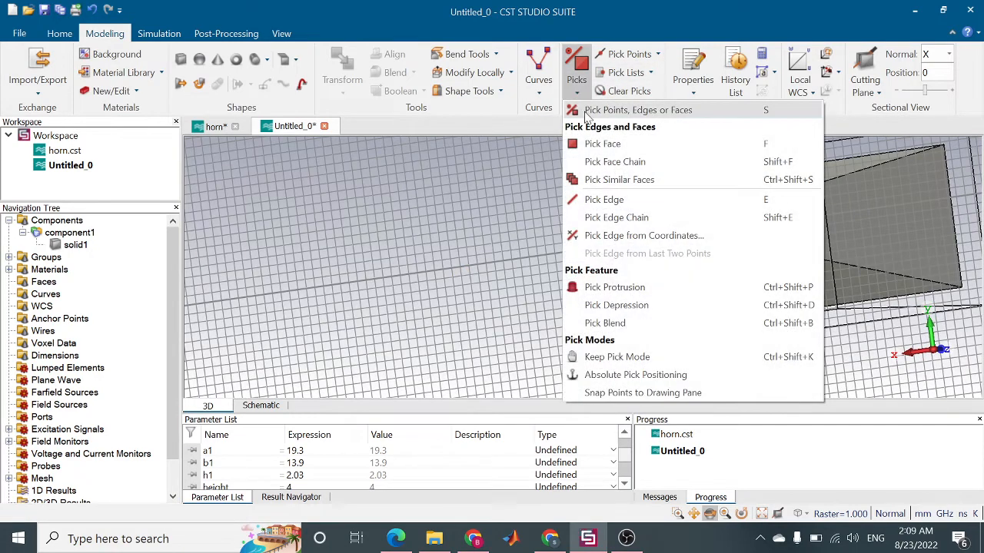
{"action": "left_click", "coordinate": [587, 113]}
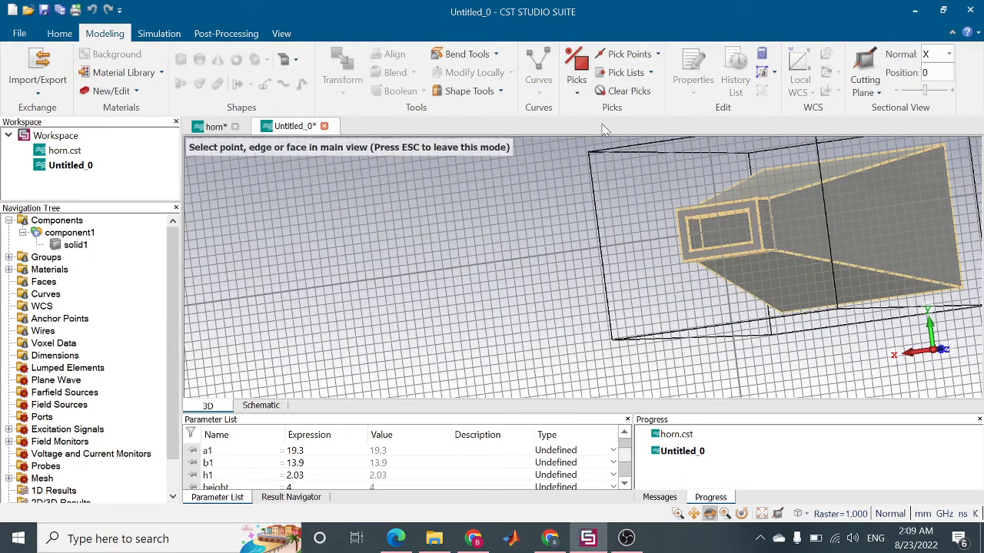
{"action": "key", "text": "Escape"}
{"action": "left_click", "coordinate": [575, 80]}
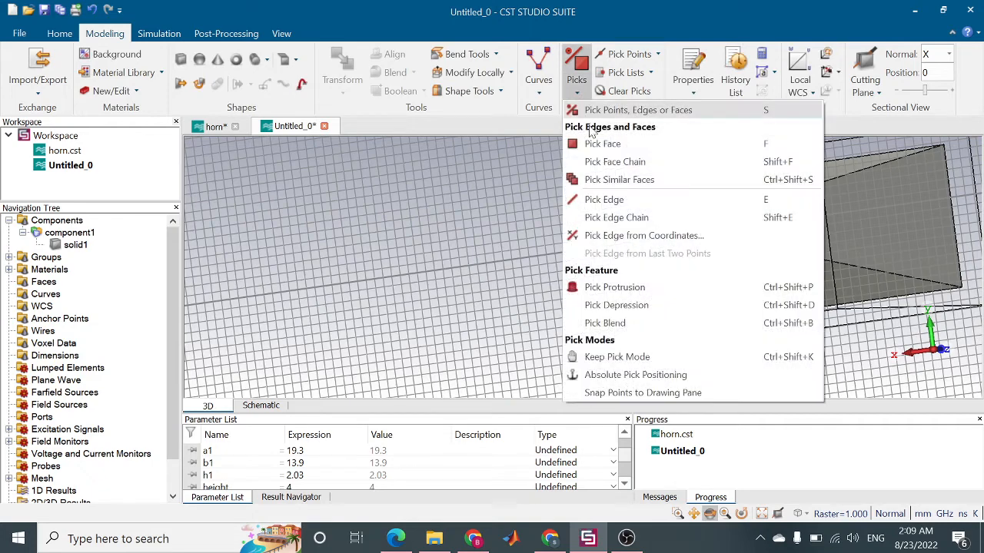
{"action": "left_click", "coordinate": [593, 128]}
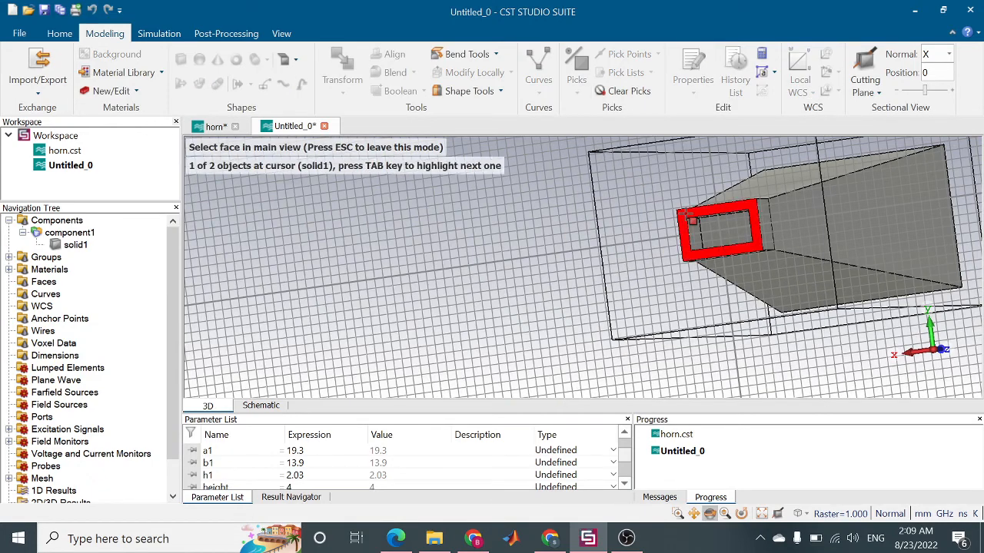
{"action": "left_click", "coordinate": [693, 220]}
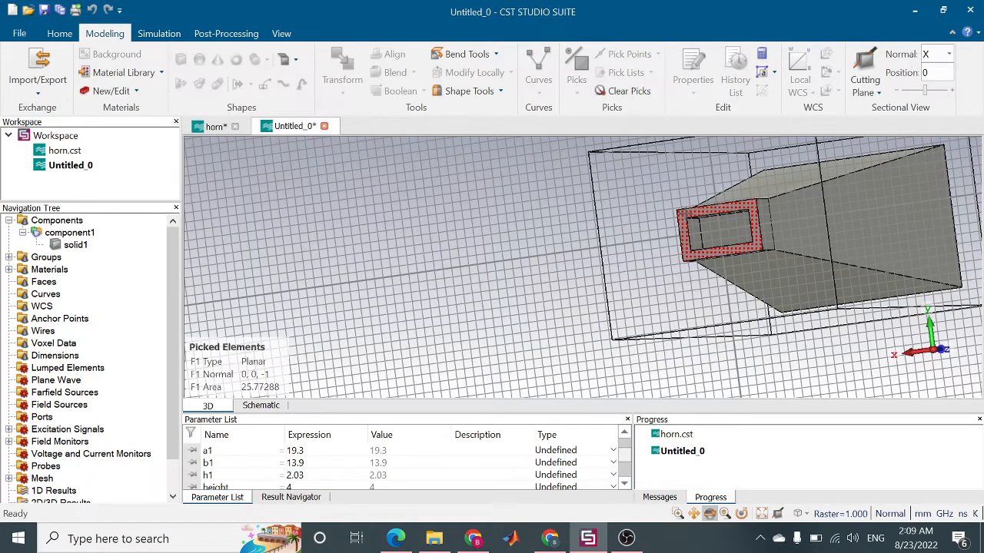
{"action": "left_click", "coordinate": [158, 34]}
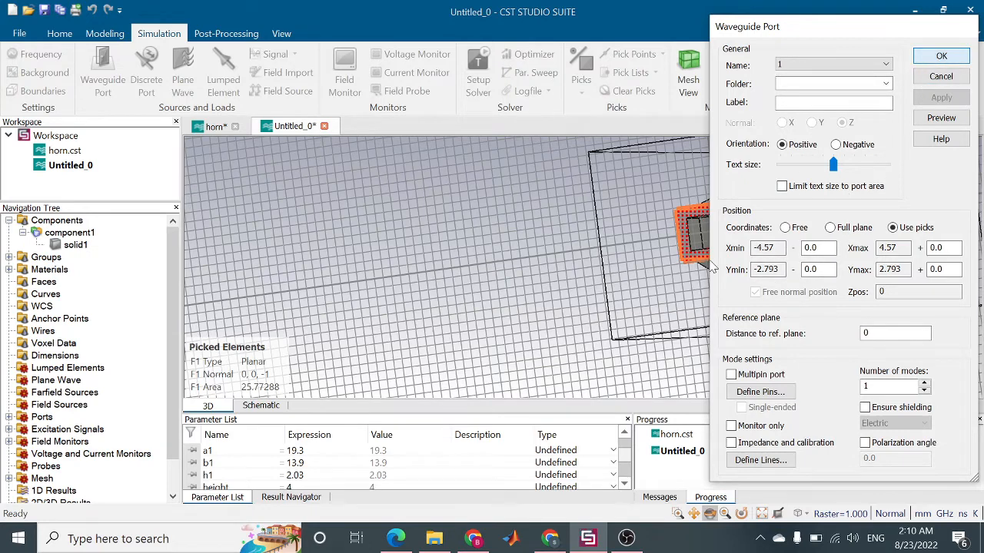
{"action": "key", "text": "Return"}
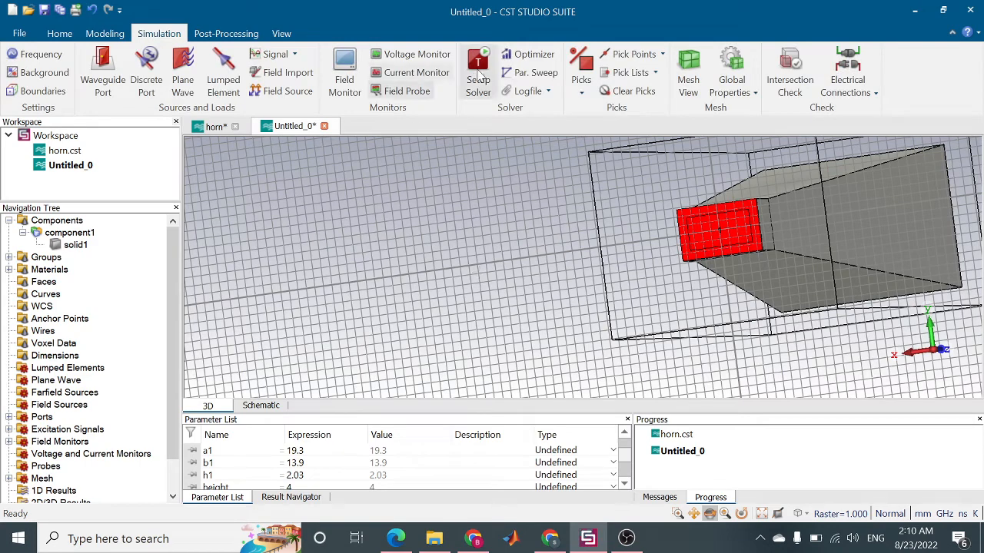
Start the time domain solver with a Hexahedral mesh, -40 dB accuracy and all ports as source.
{"action": "left_click", "coordinate": [480, 80]}
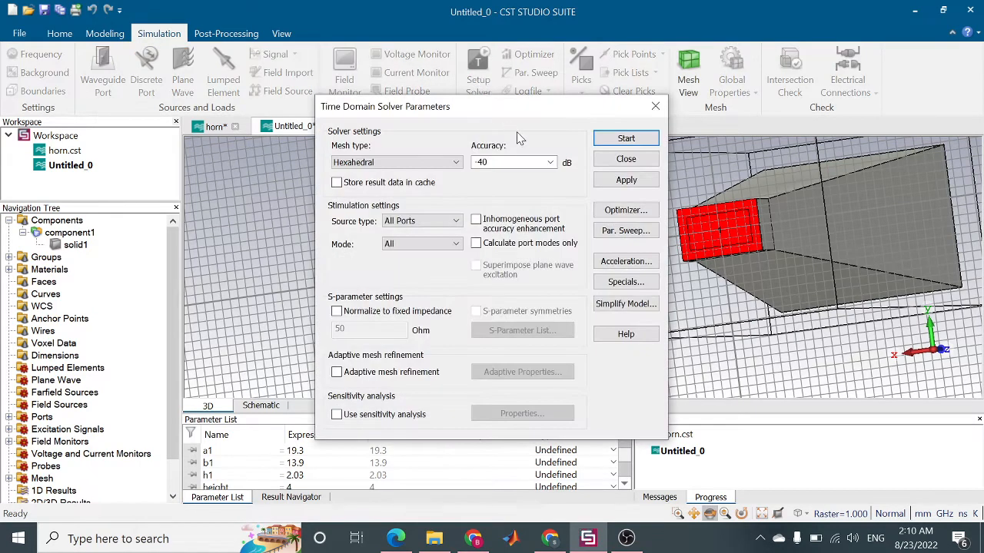
{"action": "left_click", "coordinate": [626, 138]}
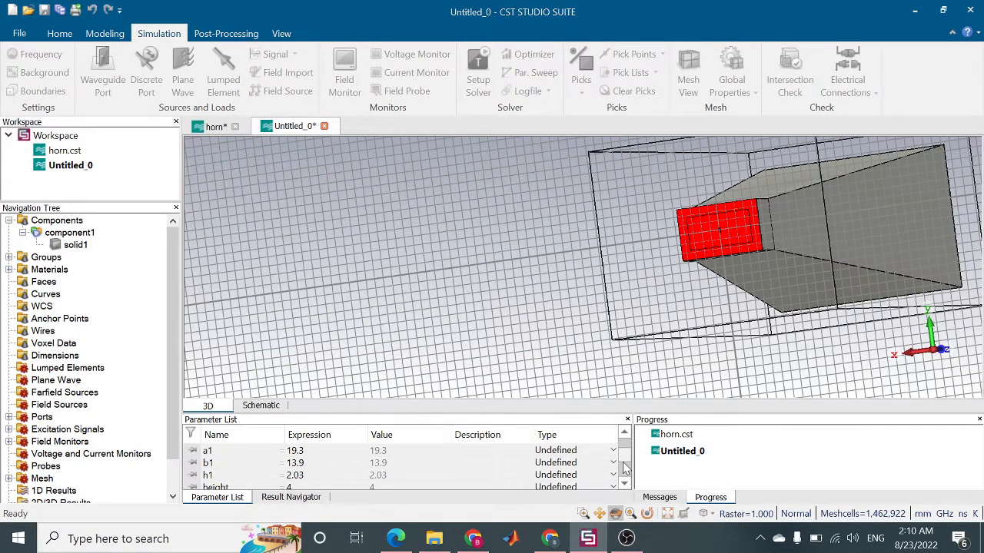
{"action": "mouse_move", "coordinate": [625, 469]}
{"action": "left_mouse_down"}
{"action": "mouse_move", "coordinate": [626, 455]}
{"action": "mouse_move", "coordinate": [625, 486]}
{"action": "left_mouse_up"}
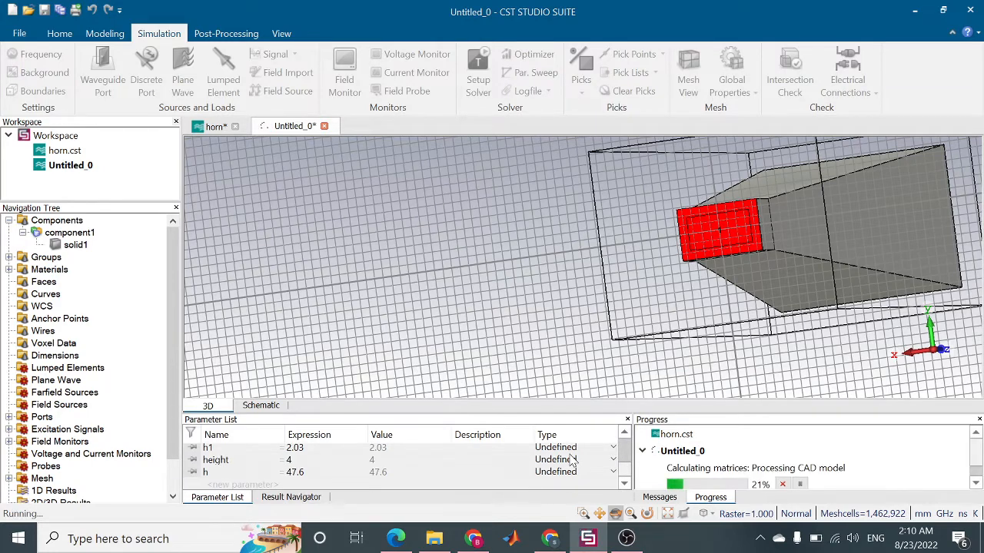
Switch to the reference horn project and examine the modelling history of its aperture solid.
{"action": "left_click", "coordinate": [212, 126]}
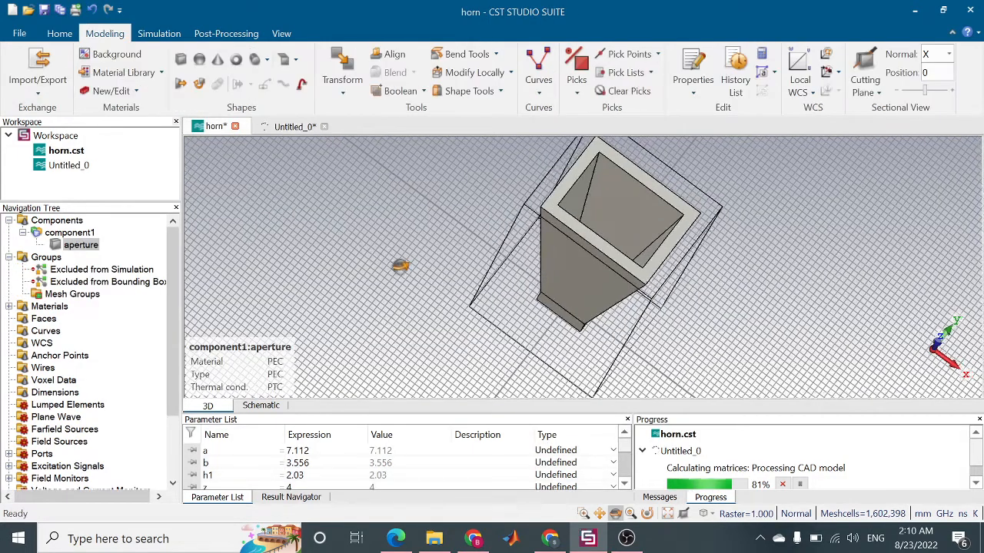
{"action": "left_click_drag", "start_coordinate": [400, 266], "coordinate": [391, 299]}
{"action": "left_click", "coordinate": [57, 245]}
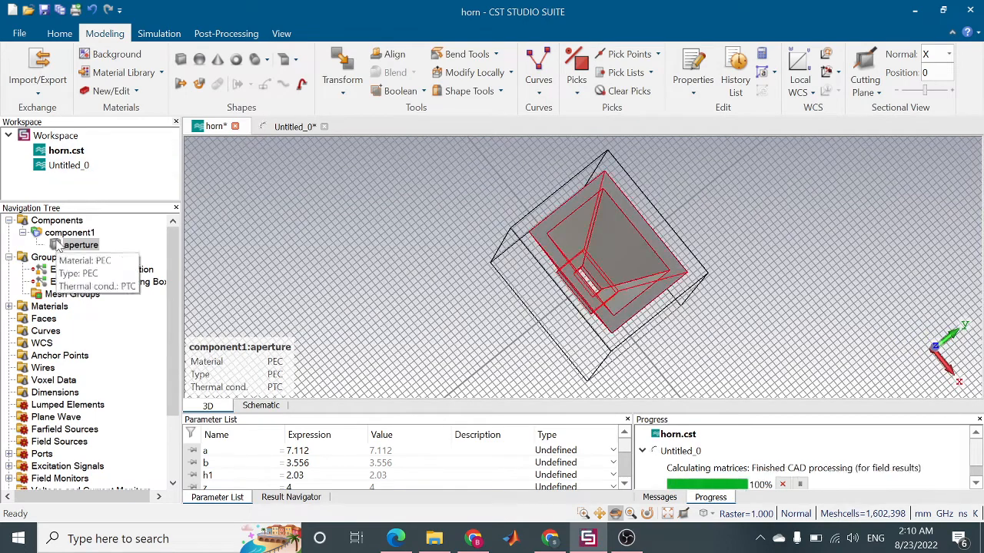
{"action": "double_click", "coordinate": [57, 244]}
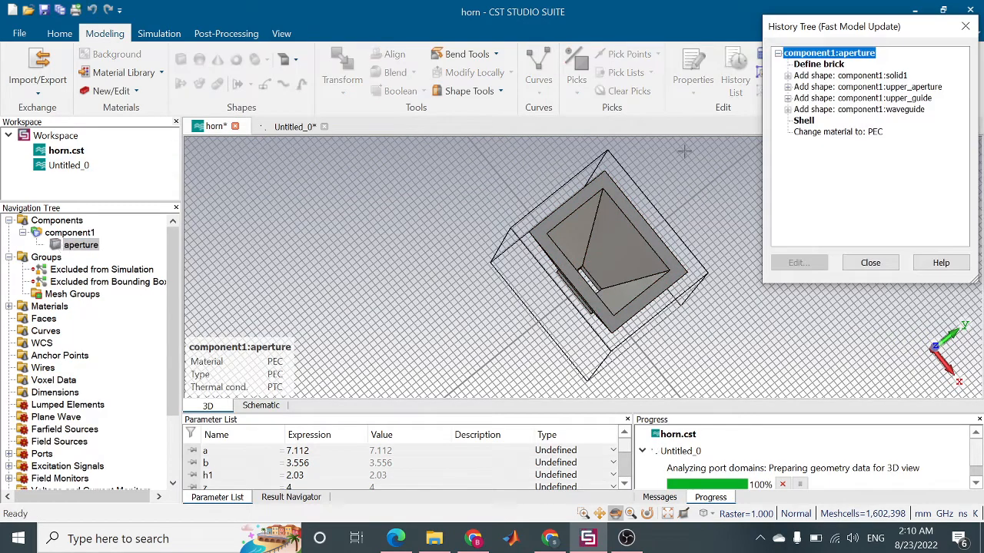
{"action": "left_click", "coordinate": [870, 263]}
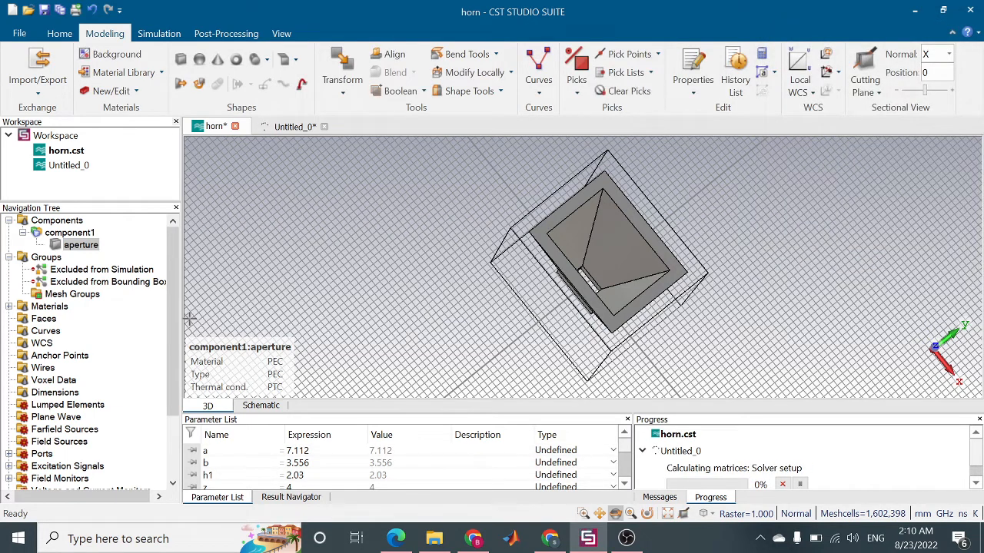
Display the S1,1 curve from the reference horn project's 1D S-parameter results.
{"action": "scroll", "coordinate": [92, 345], "scroll_direction": "down", "scroll_amount": 3}
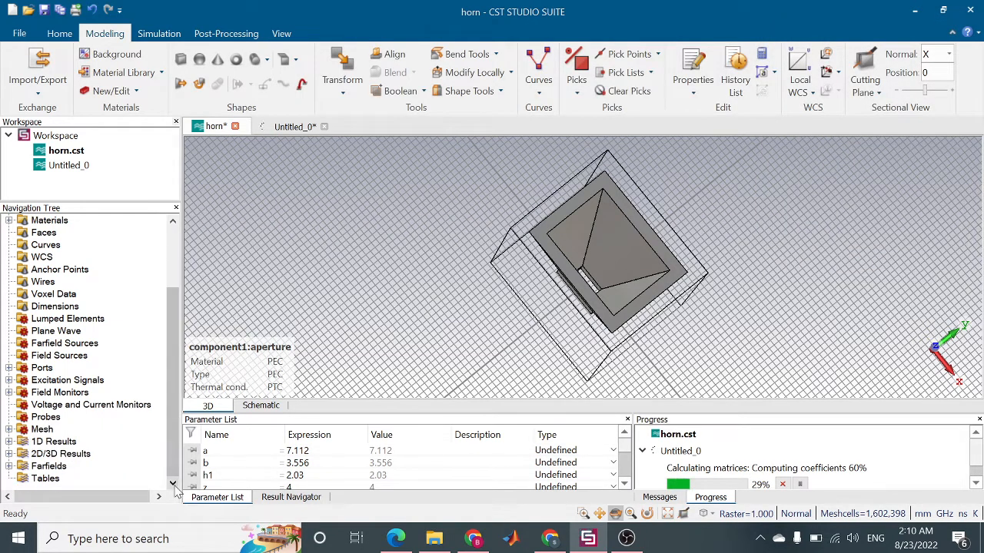
{"action": "left_click", "coordinate": [9, 442]}
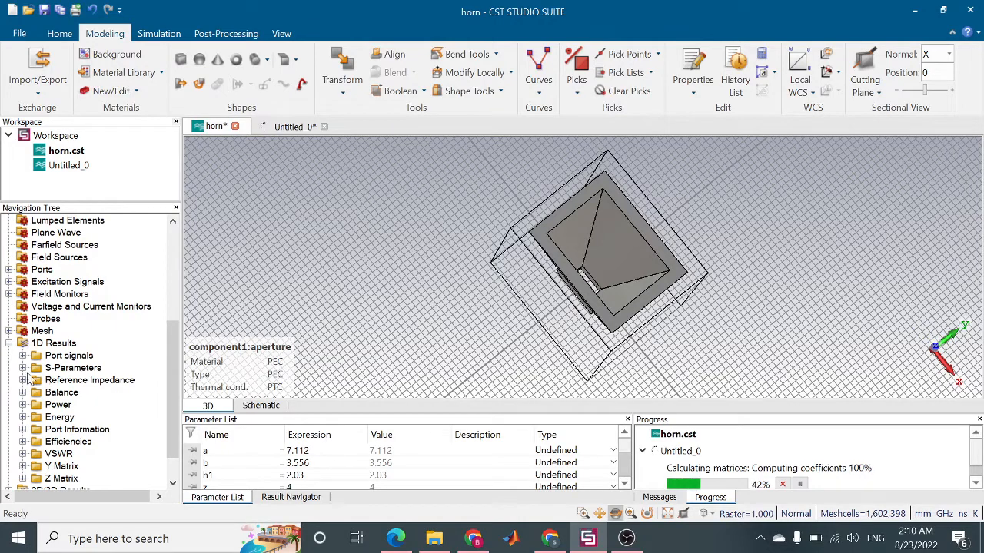
{"action": "left_click", "coordinate": [23, 368]}
{"action": "left_click", "coordinate": [53, 381]}
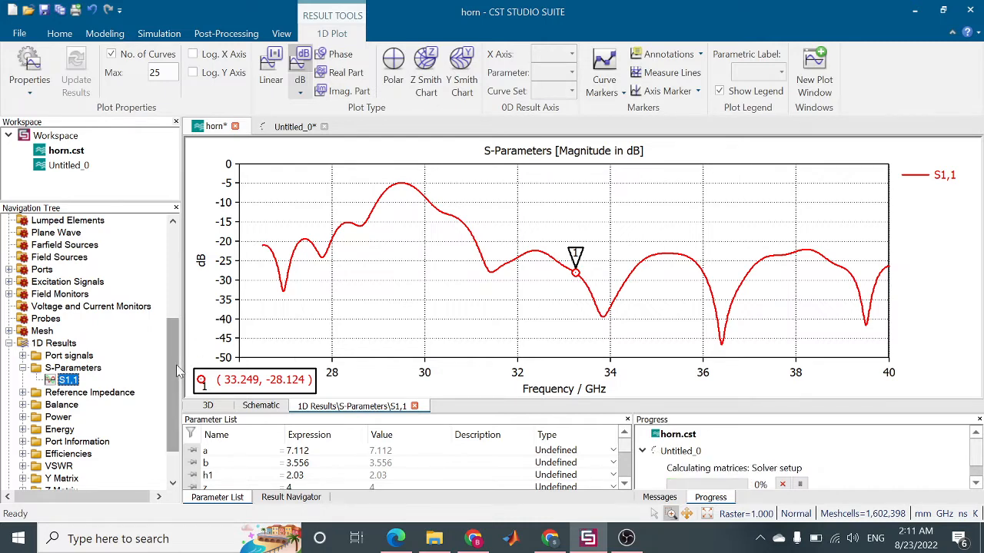
{"action": "left_click_drag", "start_coordinate": [176, 364], "coordinate": [176, 389]}
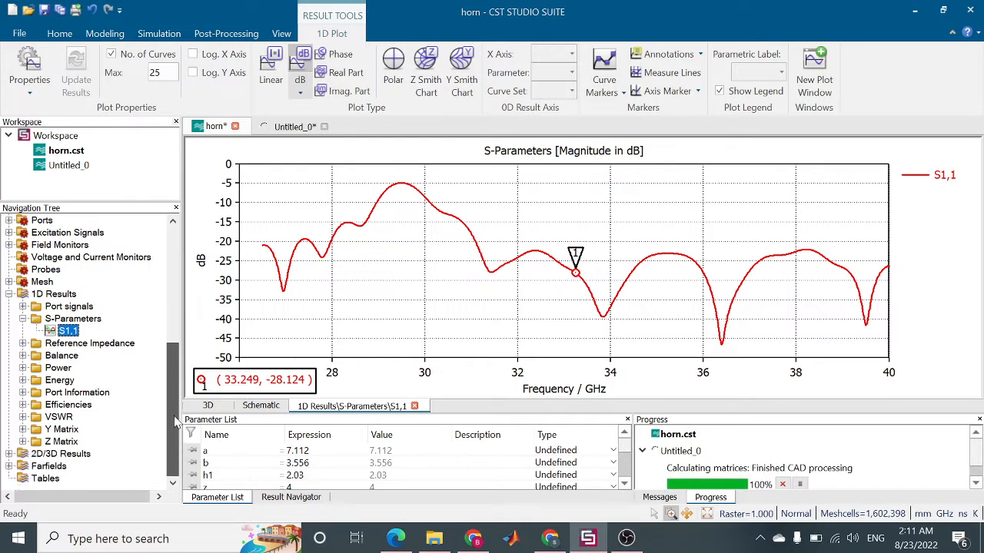
Display the reference horn's 33.25 GHz farfield in 3D, examine the lobe from another angle, and show it as a polar plot.
{"action": "left_click", "coordinate": [9, 467]}
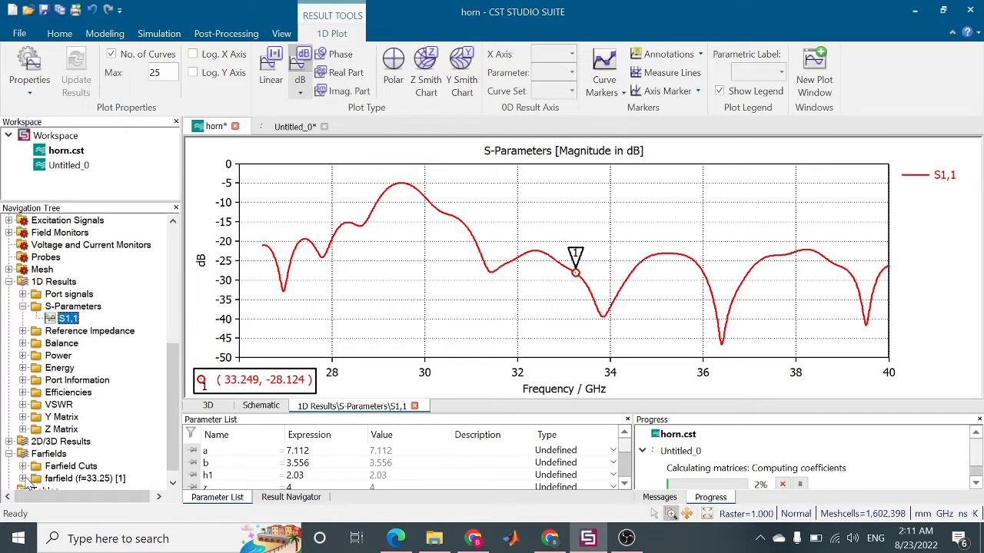
{"action": "left_click", "coordinate": [64, 478]}
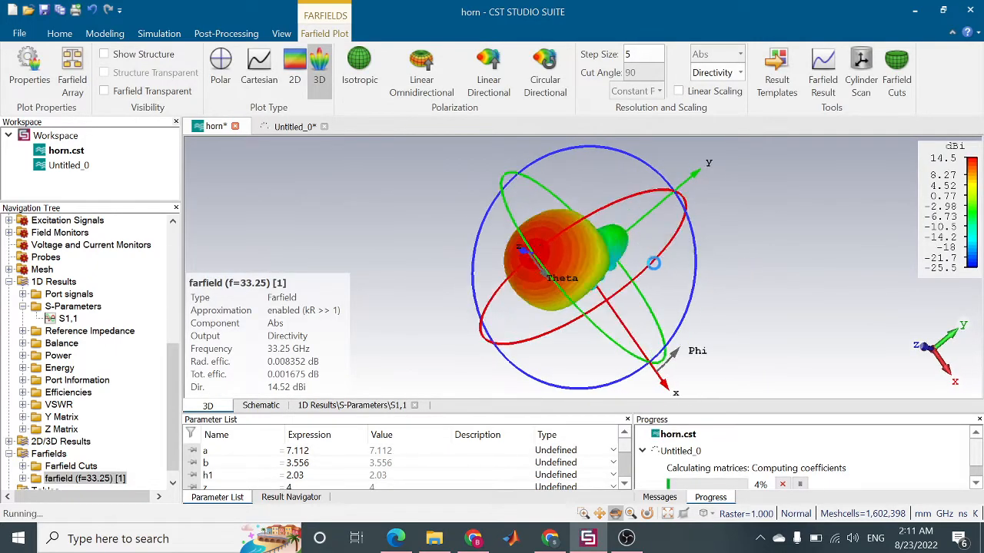
{"action": "left_click_drag", "start_coordinate": [653, 263], "coordinate": [451, 324]}
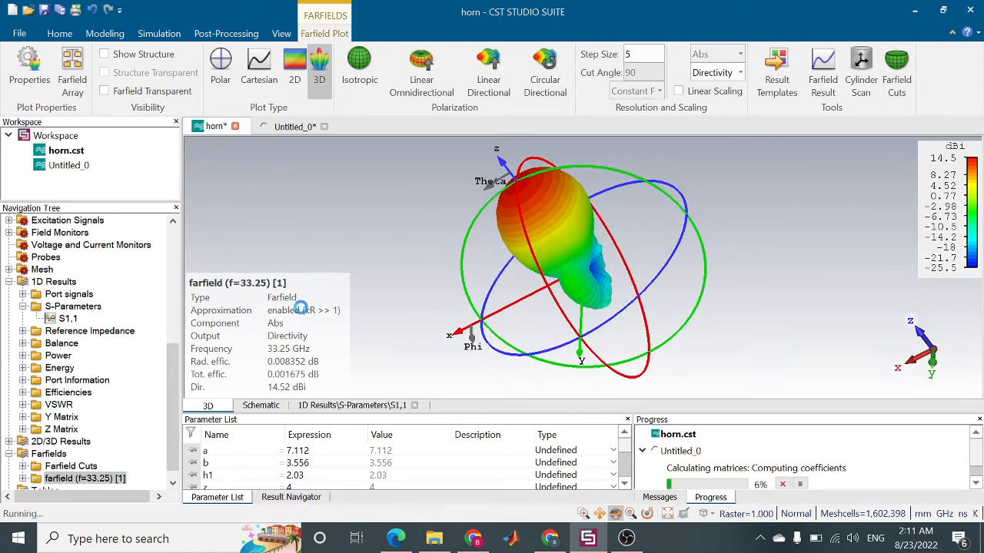
{"action": "left_click", "coordinate": [221, 70]}
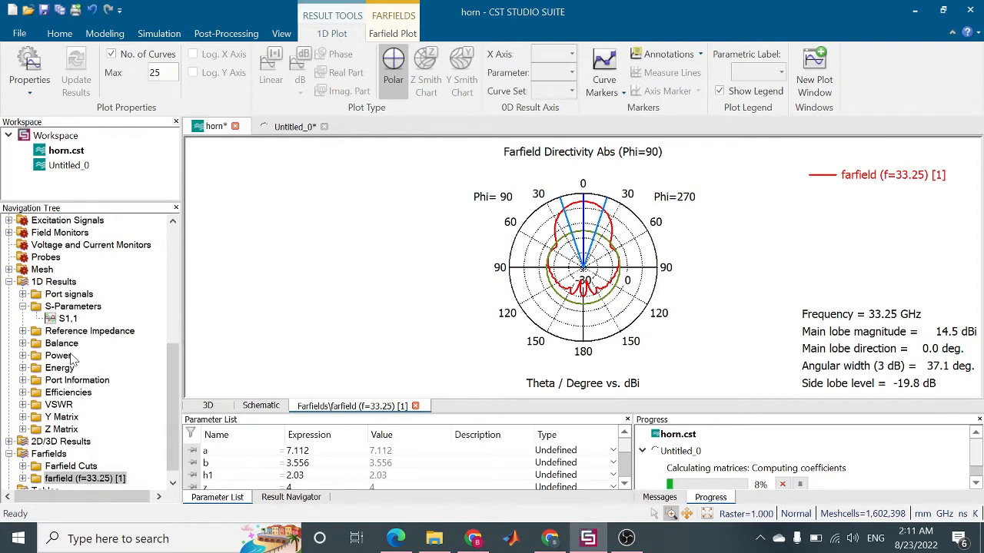
Display the VSWR1 curve from the reference horn's 1D results, and return to the Untitled_0 project.
{"action": "left_click", "coordinate": [24, 404]}
{"action": "left_click", "coordinate": [67, 417]}
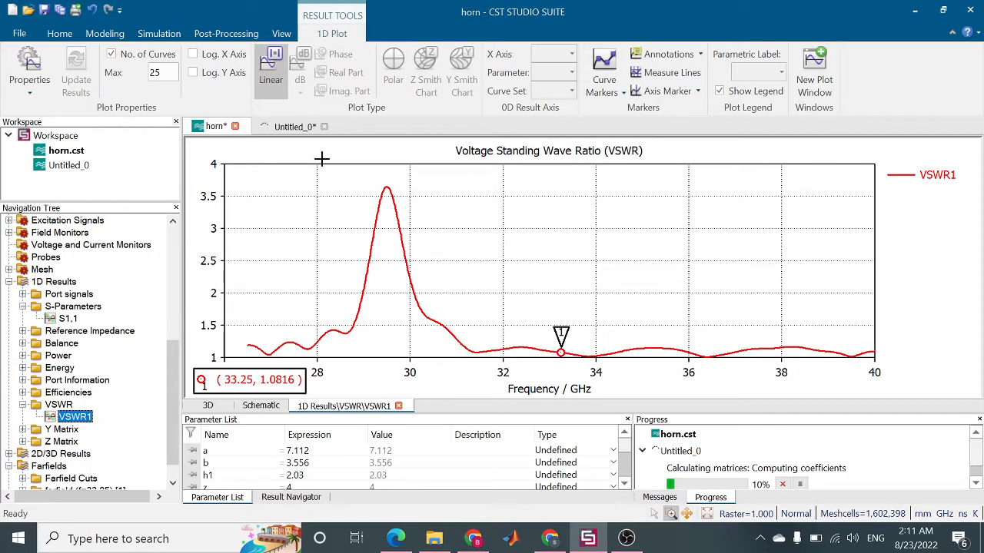
{"action": "left_click", "coordinate": [296, 127]}
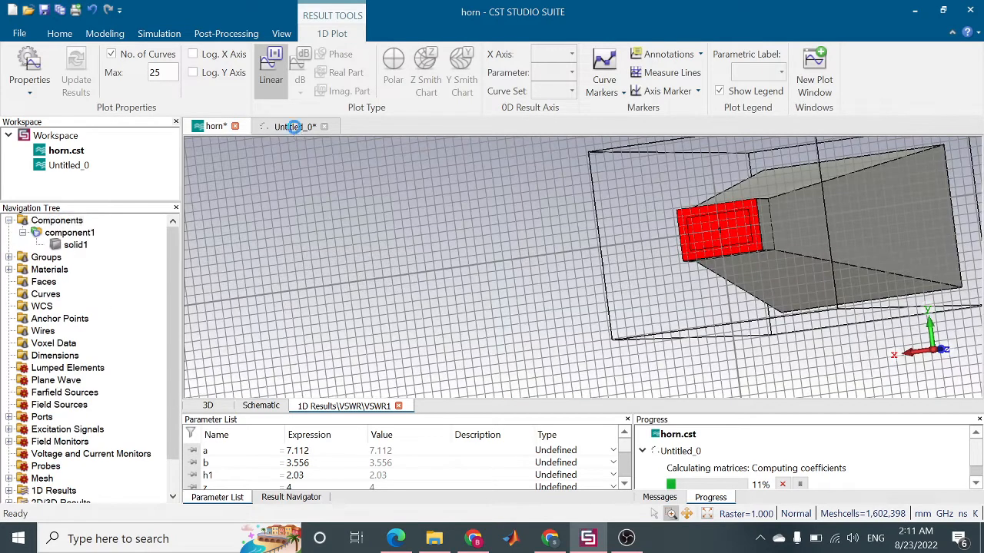